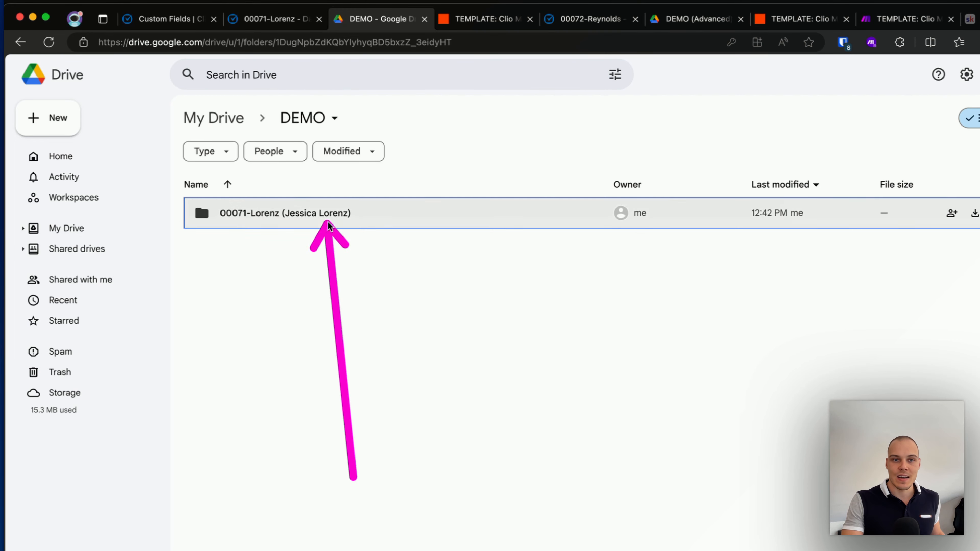
- Review the example Clio matter, the DEMO and DEMO (Advanced) Google Drive folders, and the basic and advanced automation templates
left_click(274, 20)
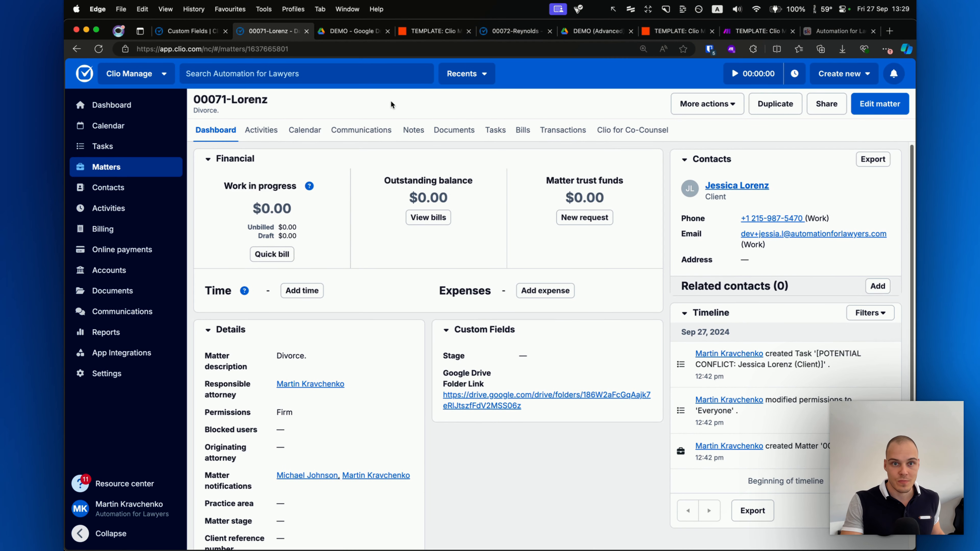
left_click(348, 32)
mouse_move(371, 297)
left_mouse_down()
mouse_move(274, 117)
mouse_move(308, 119)
left_mouse_up()
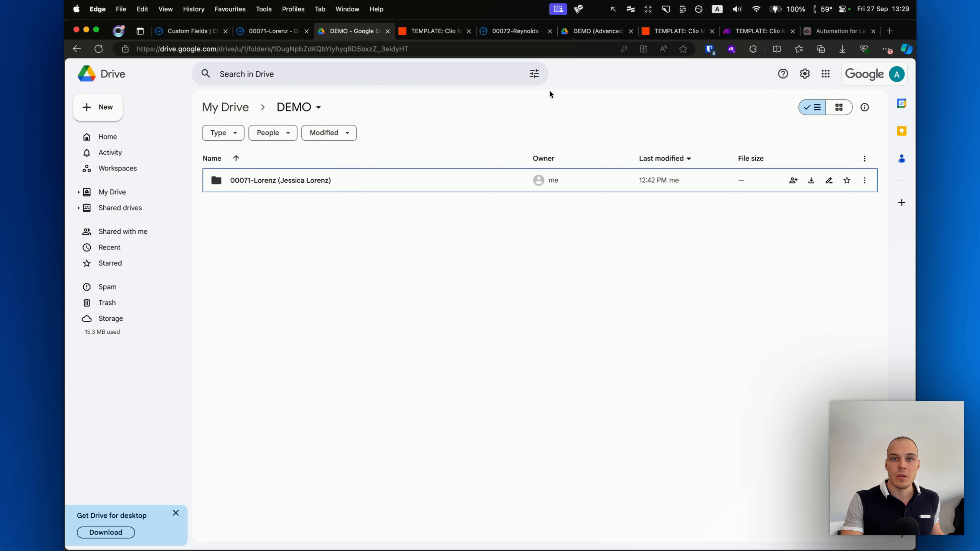
left_click(594, 31)
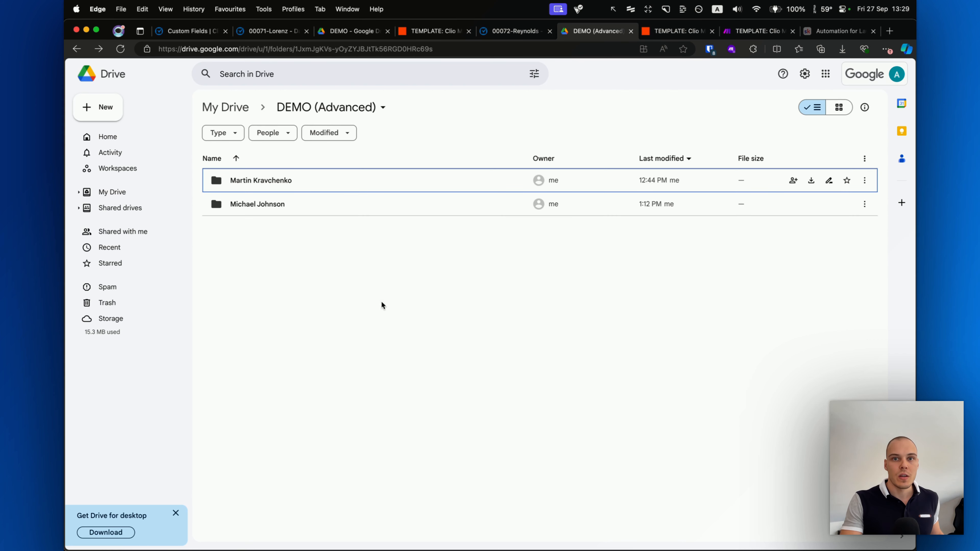
mouse_move(352, 339)
left_mouse_down()
mouse_move(288, 138)
mouse_move(349, 119)
left_mouse_up()
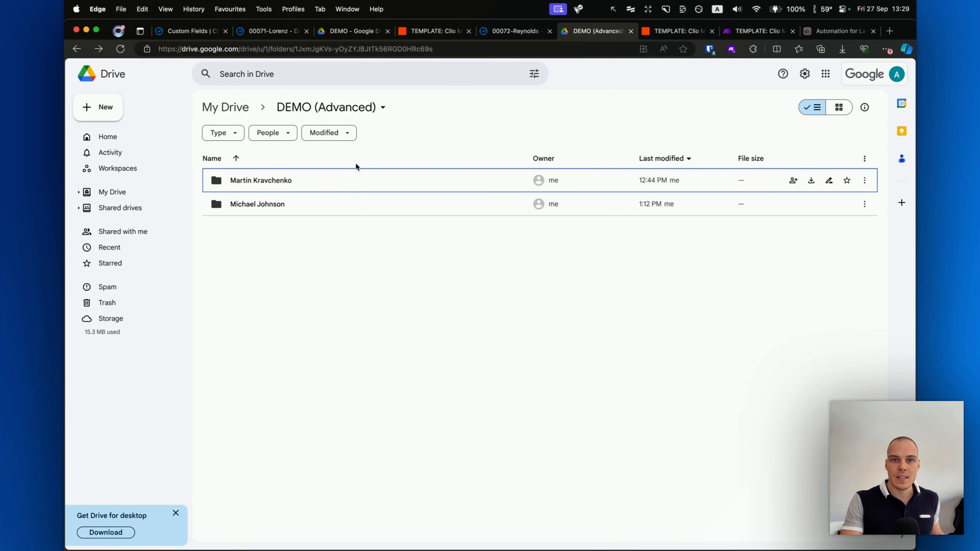
mouse_move(382, 335)
left_mouse_down()
mouse_move(353, 240)
mouse_move(312, 187)
left_mouse_up()
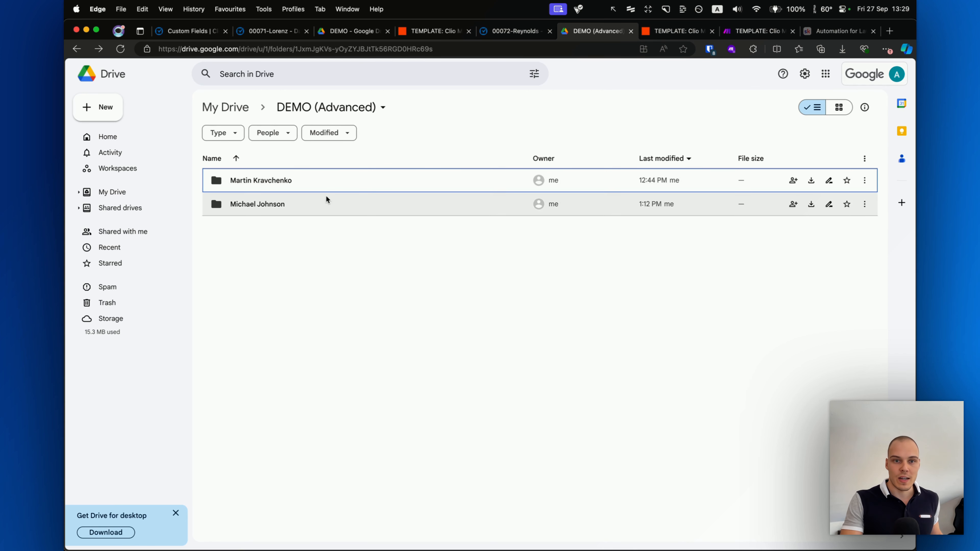
left_click(433, 30)
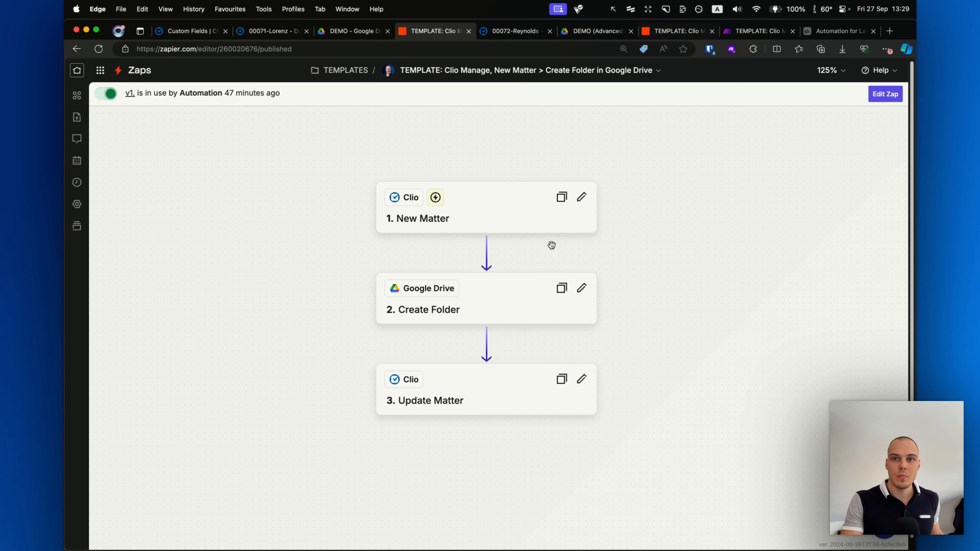
left_click(681, 30)
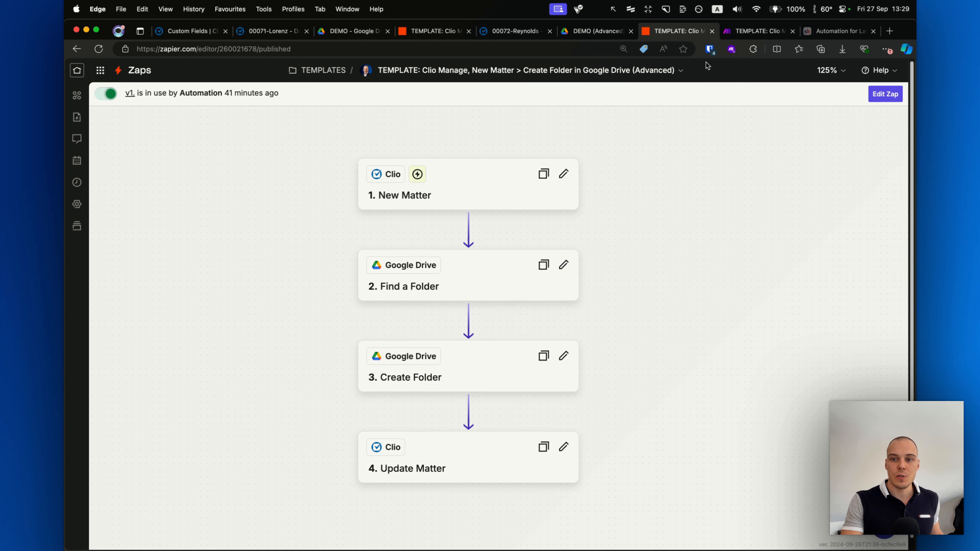
left_click(749, 35)
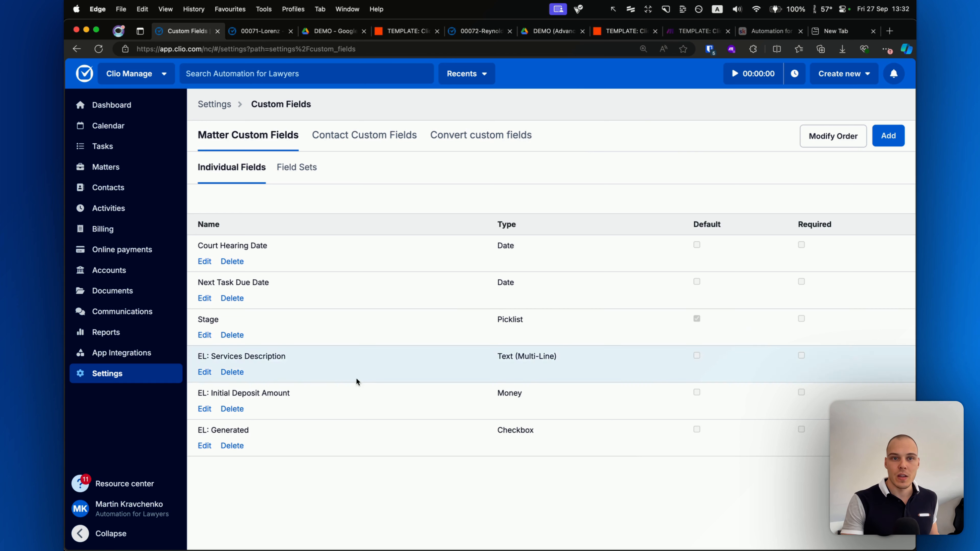
- In the Clio settings, add a matter custom field named Google Drive Folder Link, type Web Address, applied by default to all matters
left_click(114, 377)
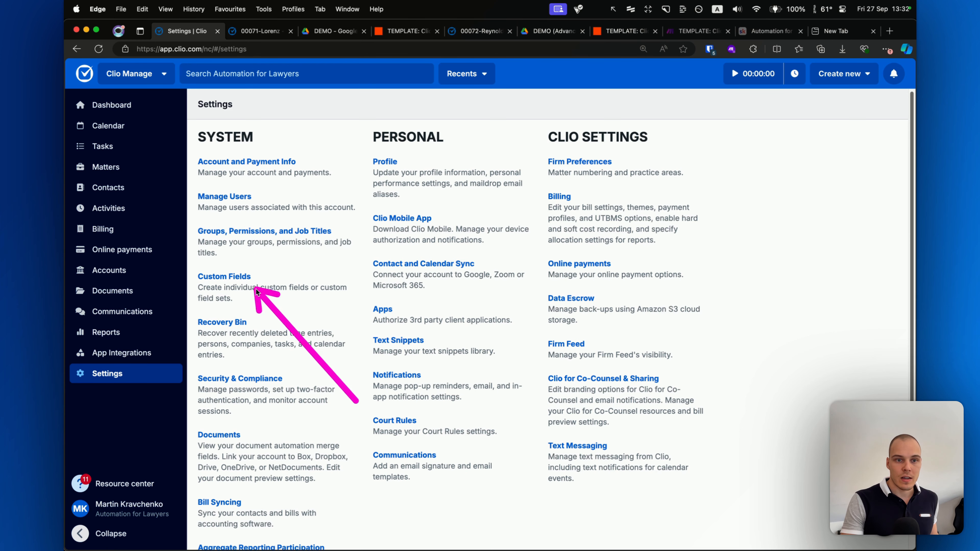
left_click(243, 277)
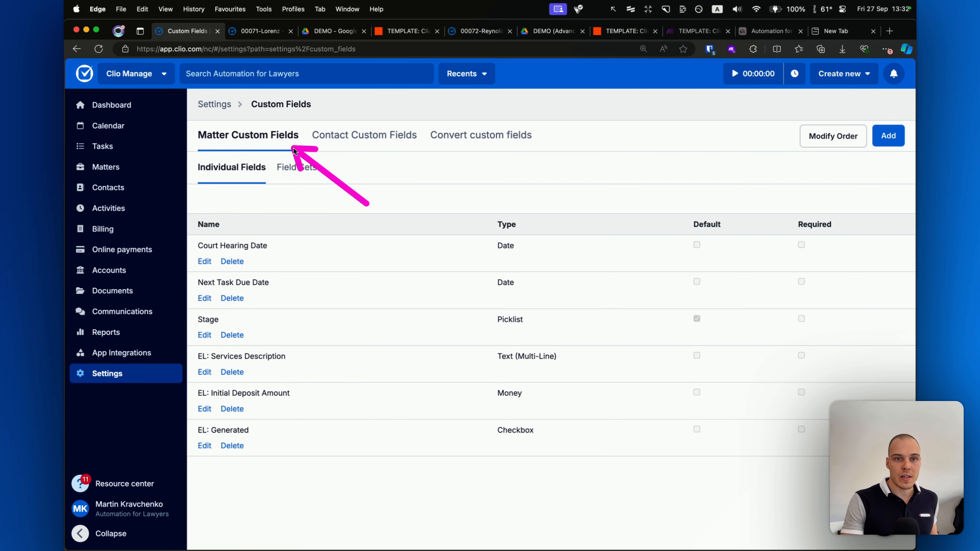
left_click(888, 136)
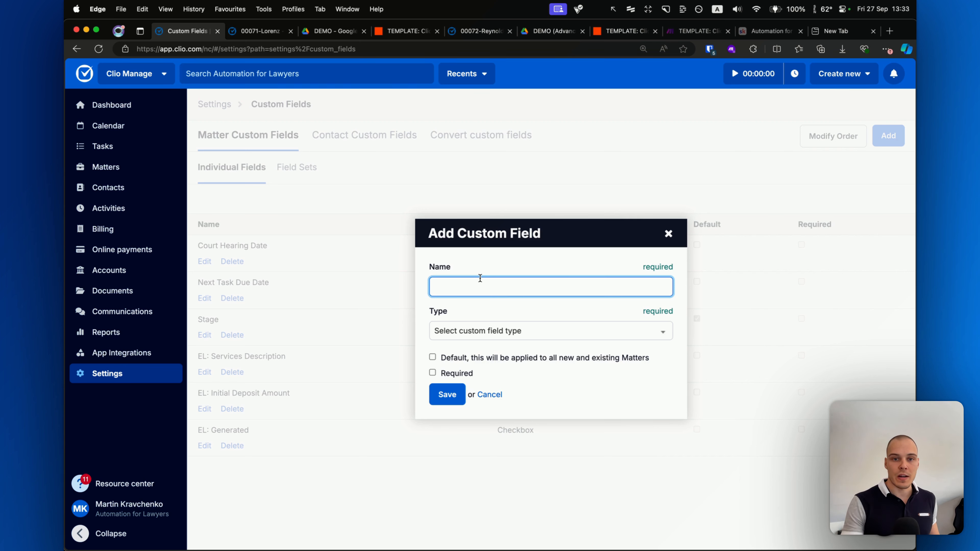
type("Google Drive Folder Link")
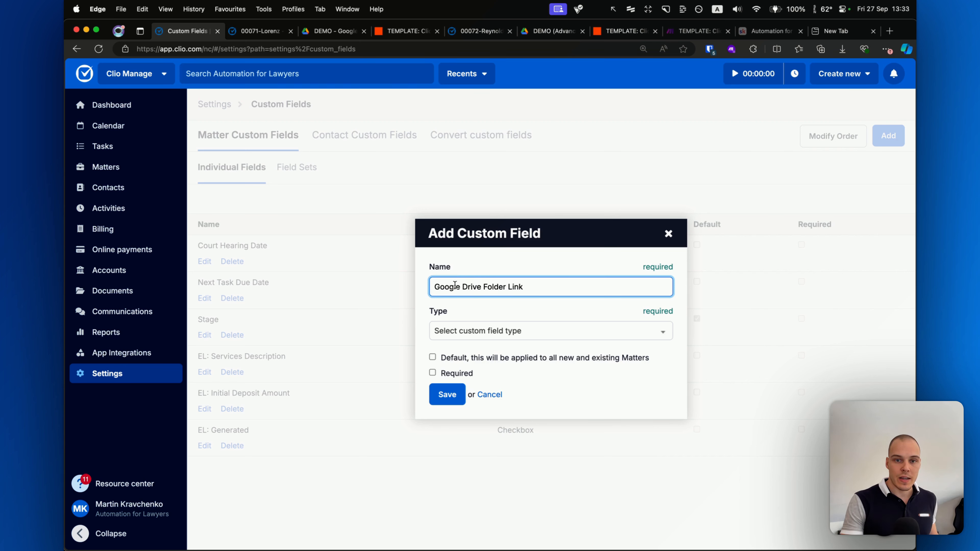
left_click(484, 332)
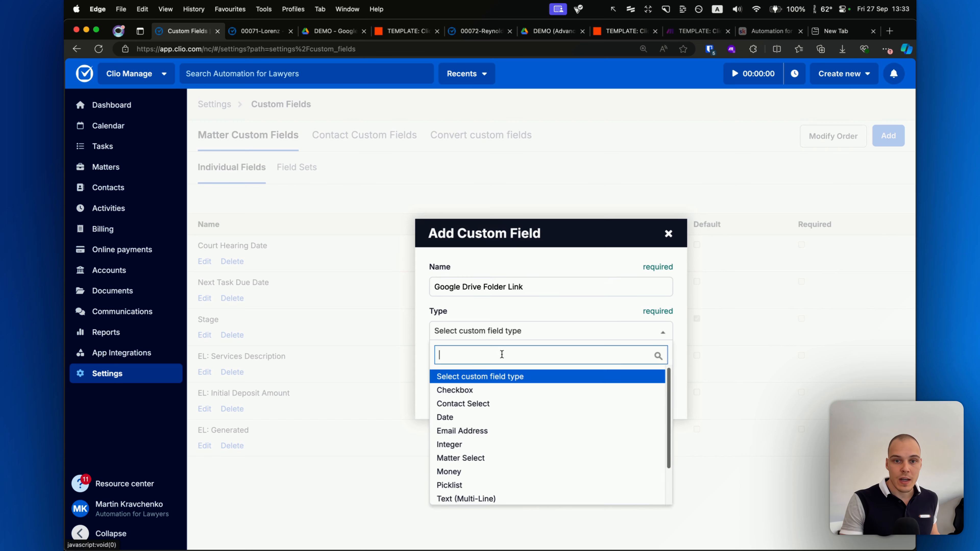
scroll(471, 490, "down", 2)
left_click(463, 494)
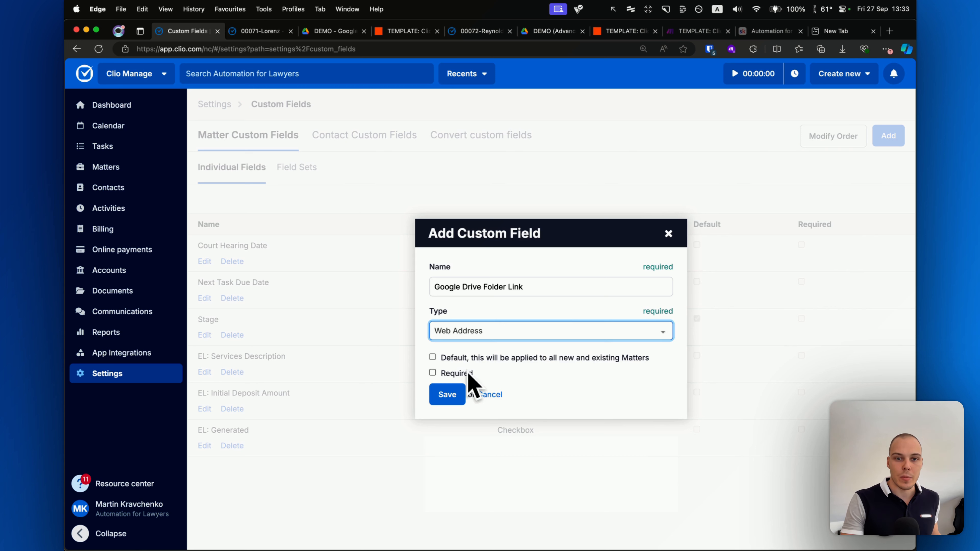
left_click(433, 357)
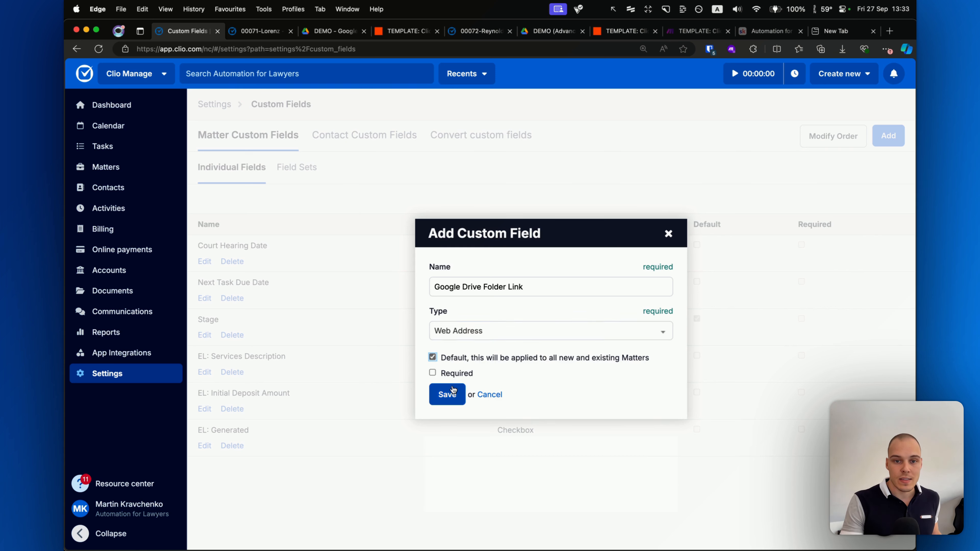
left_click(448, 394)
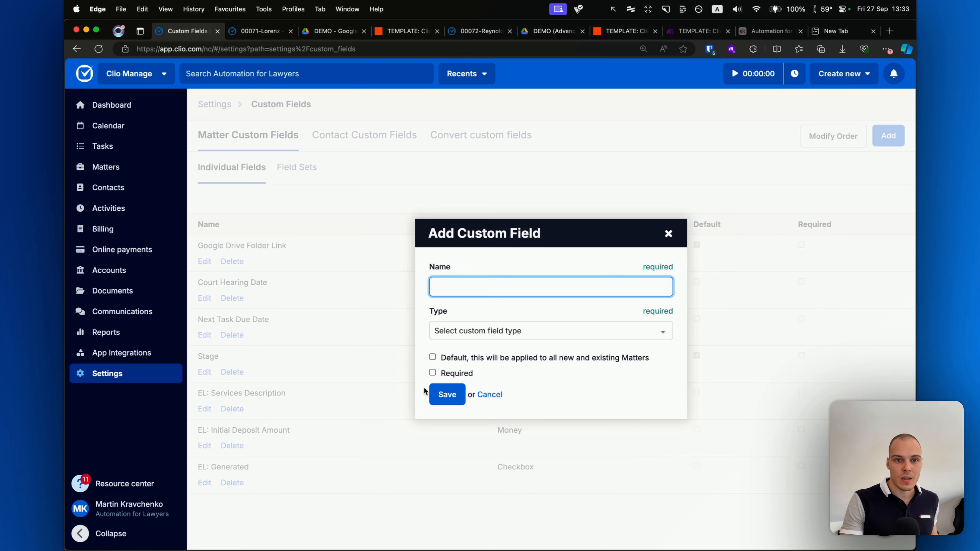
left_click(493, 396)
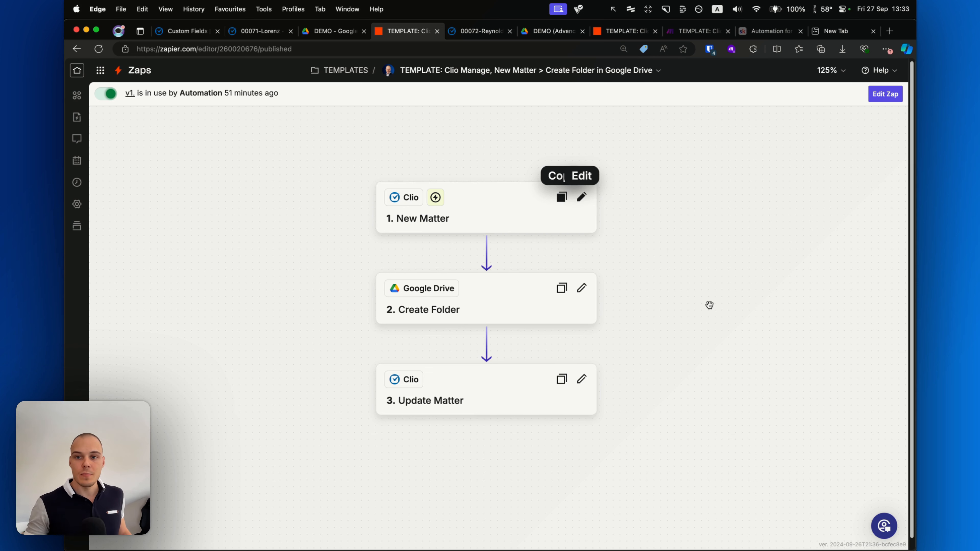
- Switch the basic Create Folder in Google Drive Zap to editing in Zapier and delete its Create Folder and Update Matter steps
left_click_drag(694, 254, 672, 257)
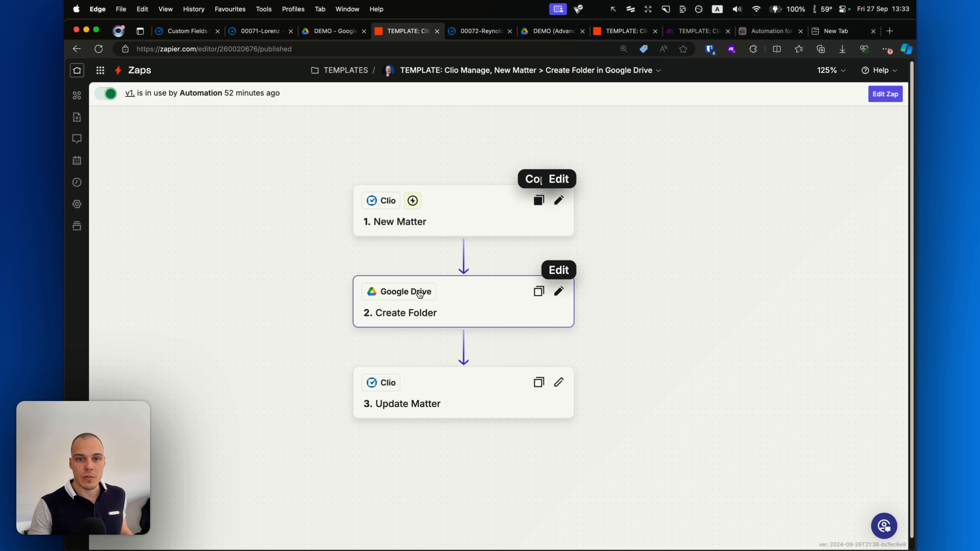
left_click_drag(633, 354, 650, 349)
left_click(882, 95)
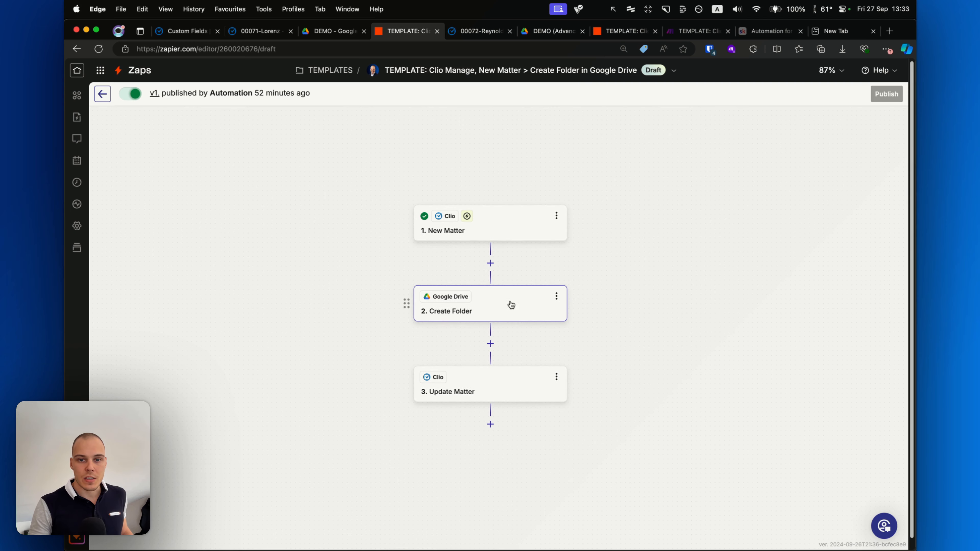
left_click(557, 296)
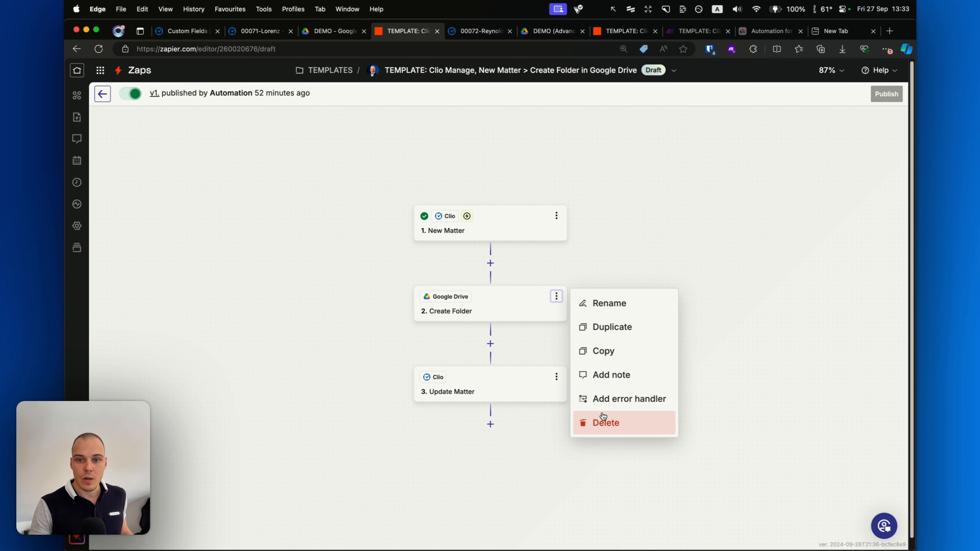
left_click(602, 422)
left_click(513, 365)
- Set up the Clio trigger with the New Matter event and the connected Clio account, and proceed to its test
left_click(490, 231)
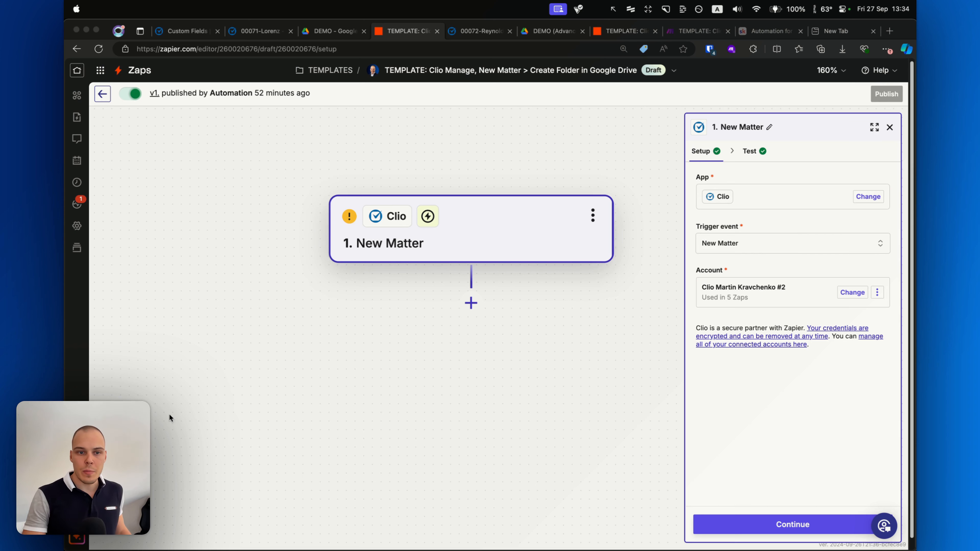
left_click(791, 244)
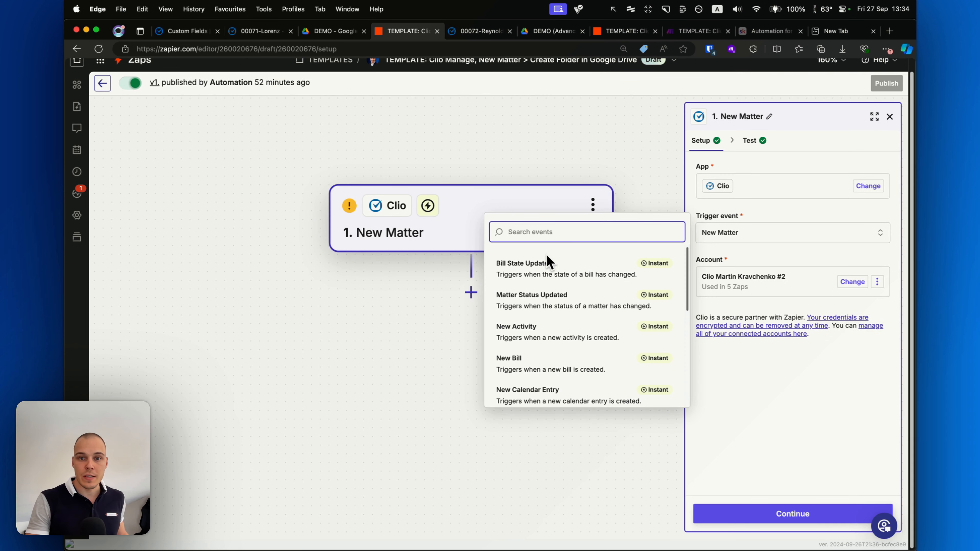
type("new ma")
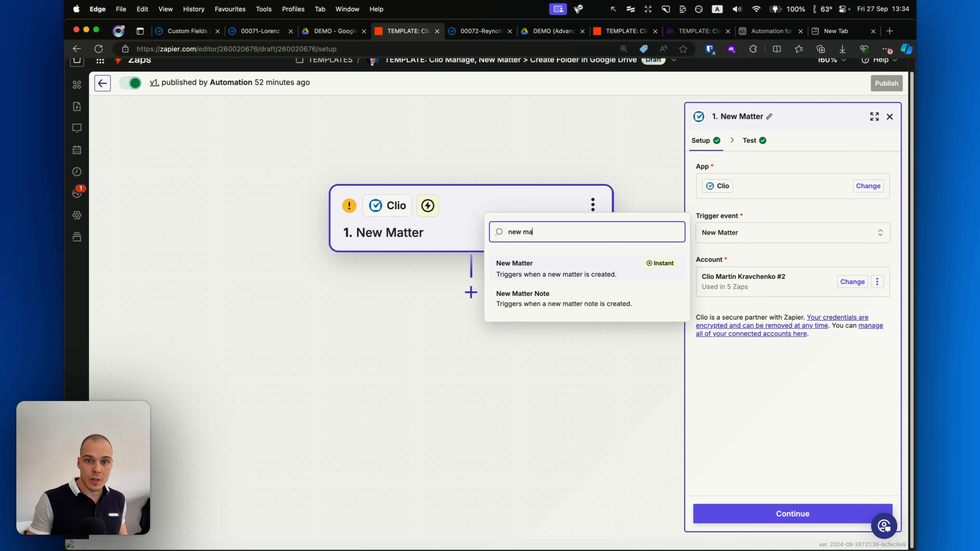
left_click(763, 405)
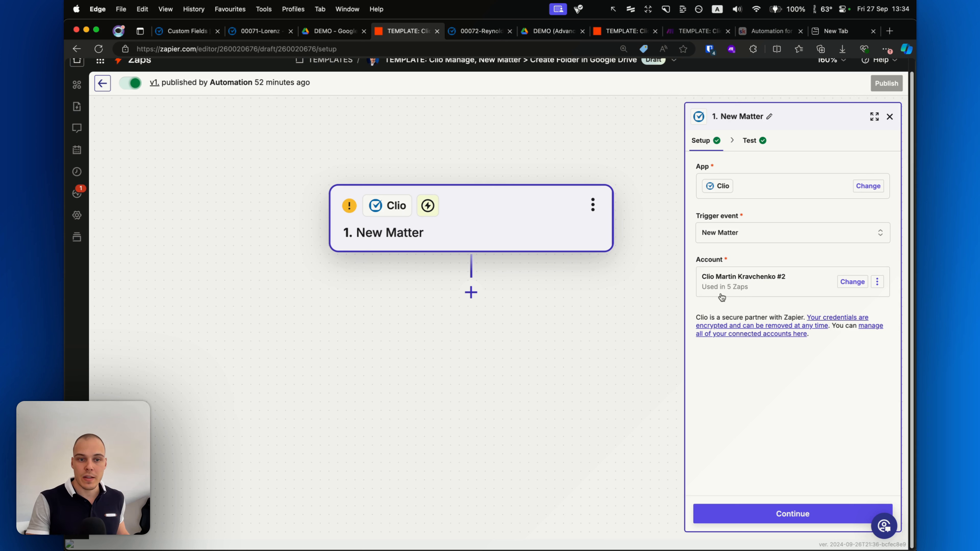
left_click(791, 509)
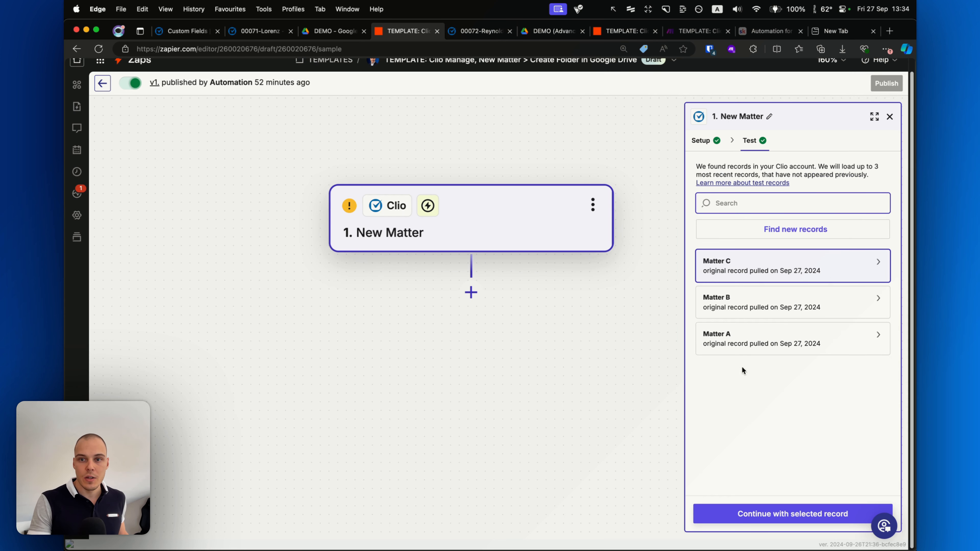
- Find new test records for the New Matter trigger and continue with Matter F as the selected record
left_click(793, 234)
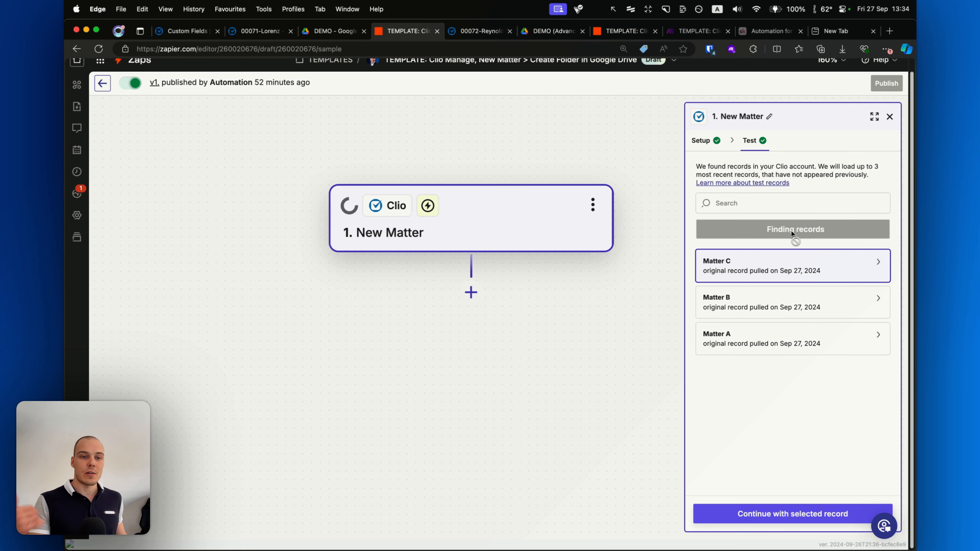
left_click(733, 266)
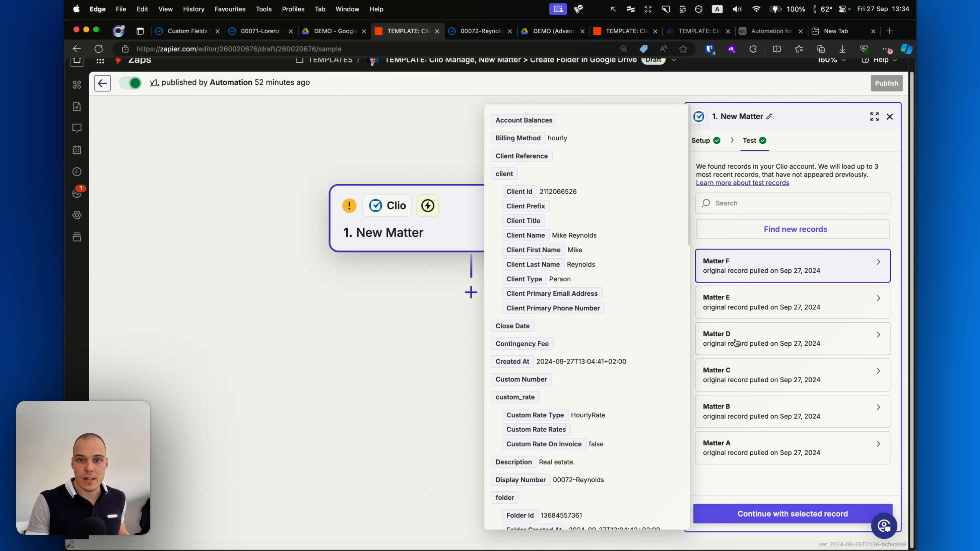
left_click(783, 517)
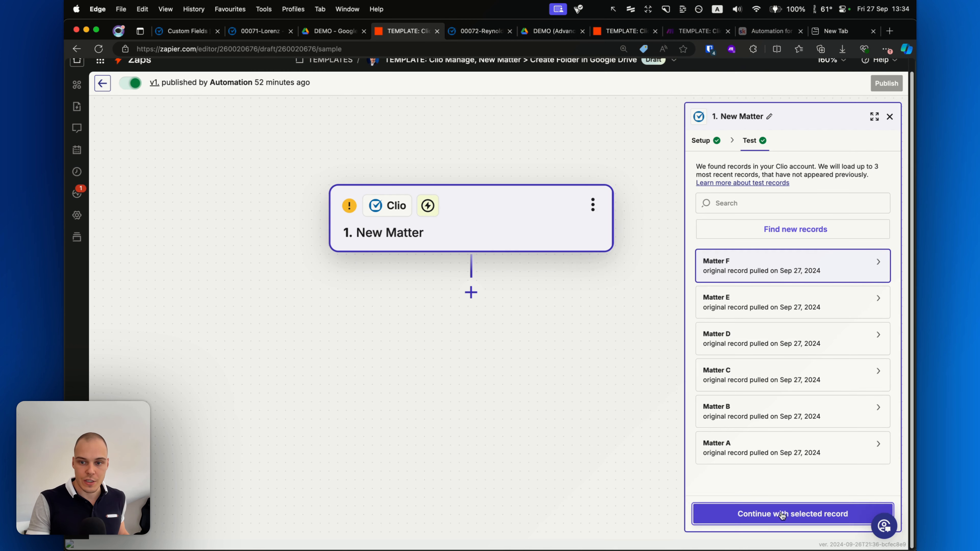
left_click(732, 514)
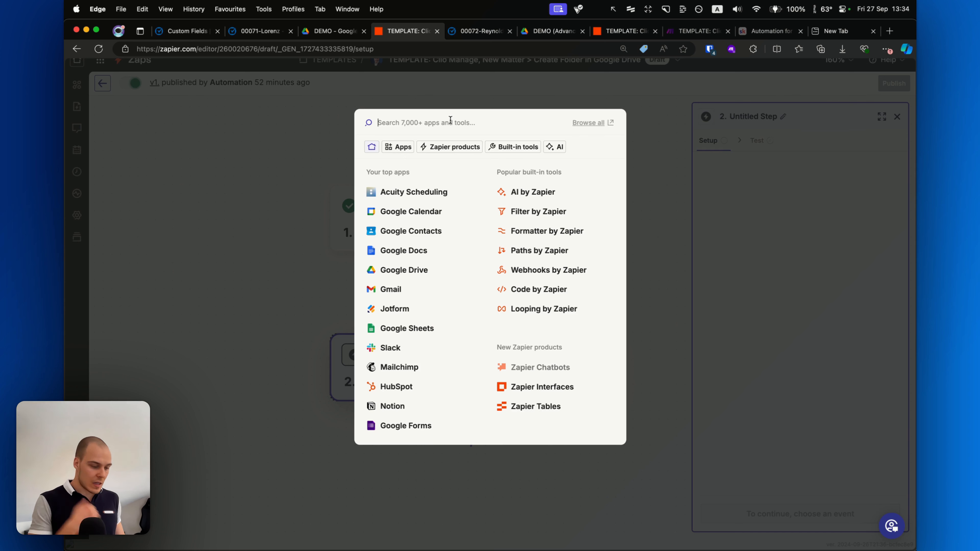
- Add Google Drive as the second step with the Create Folder action event and proceed to its configuration
type("google drive")
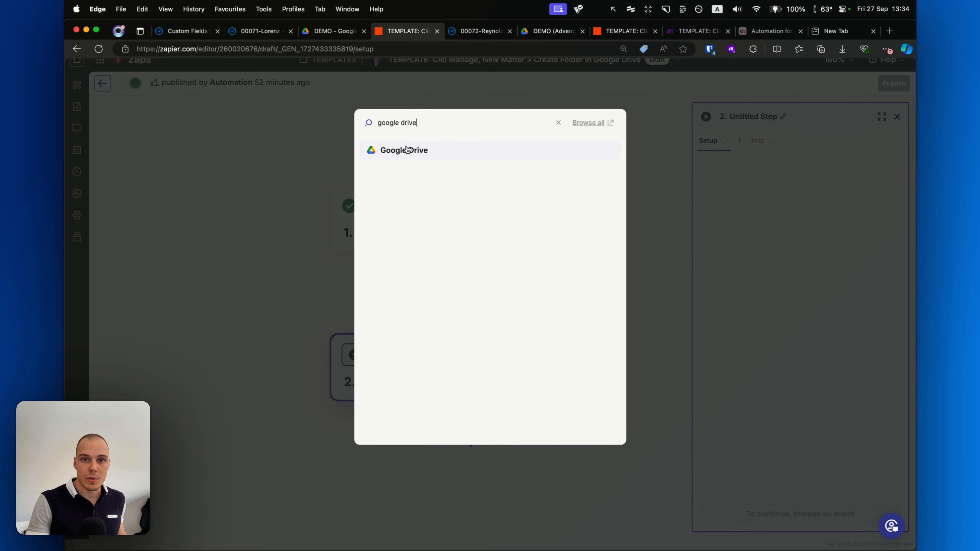
left_click(407, 150)
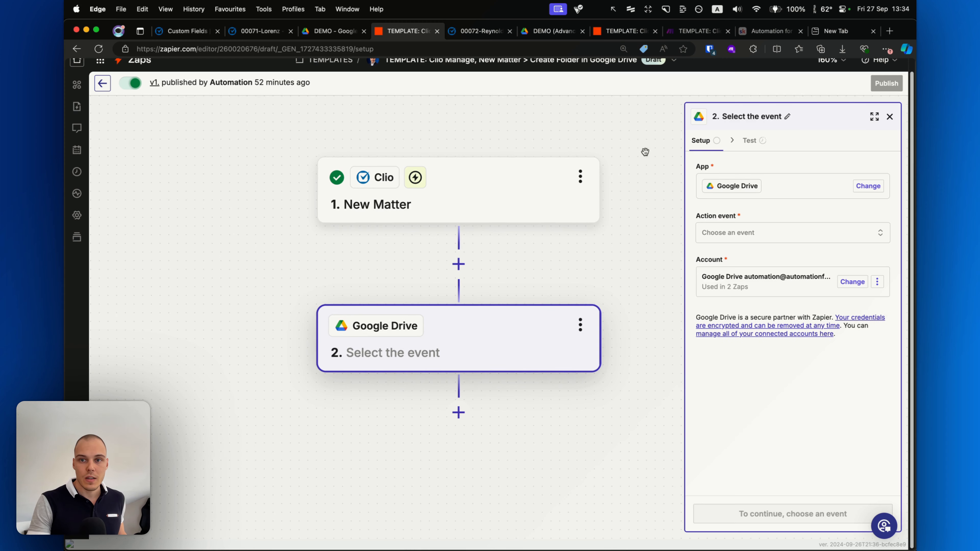
left_click(746, 234)
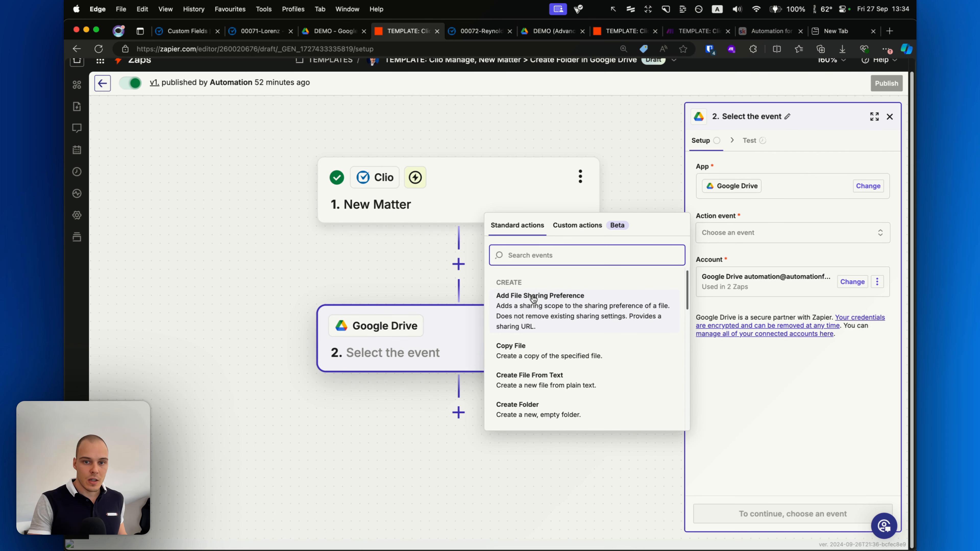
type("create")
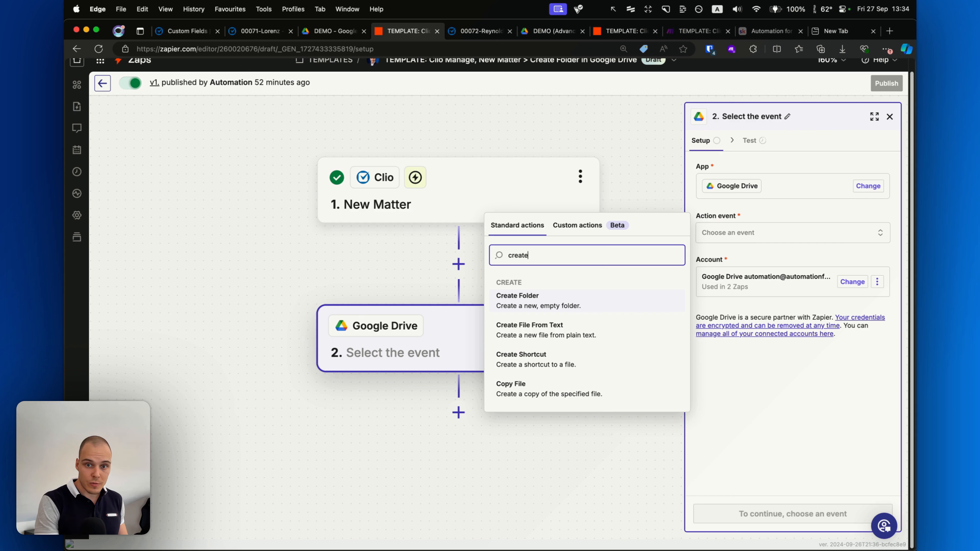
left_click(534, 300)
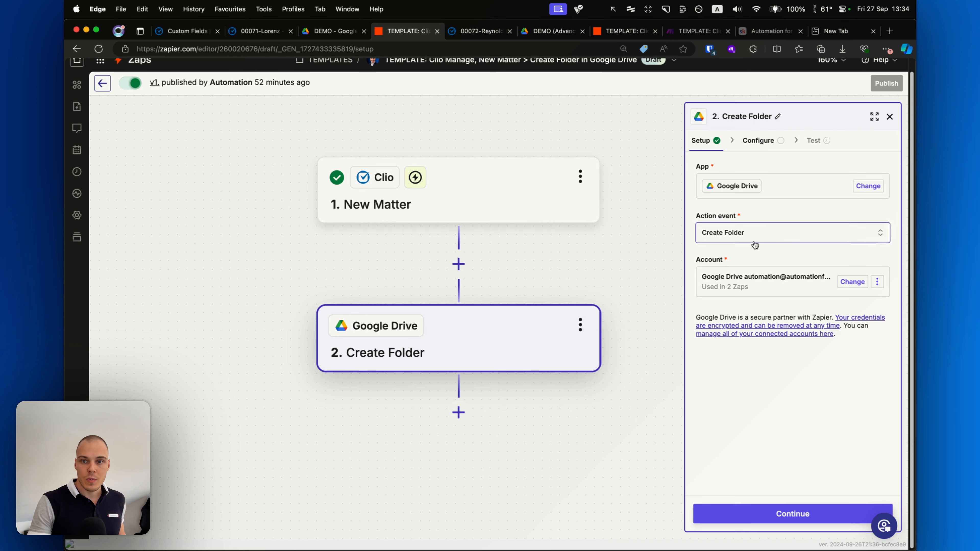
left_click(784, 512)
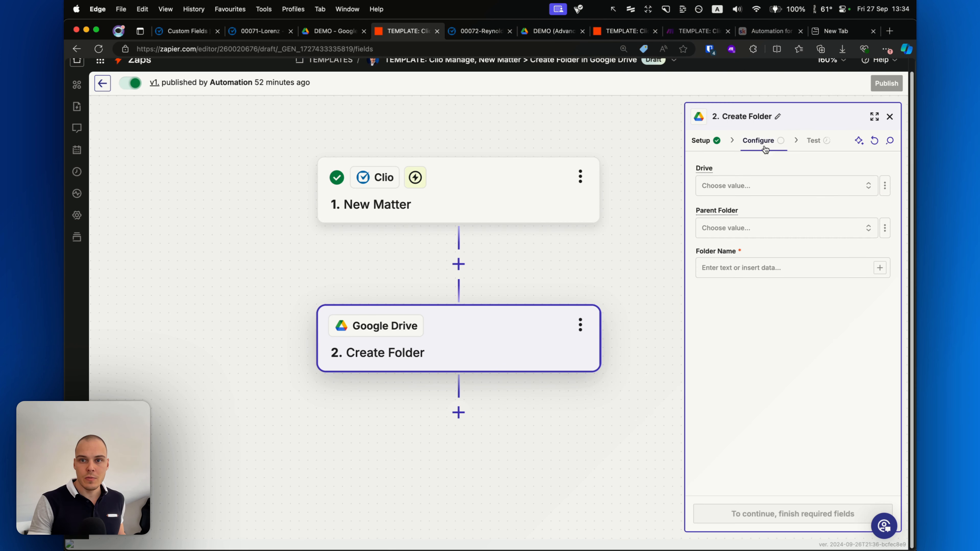
- Set the Create Folder step's Drive to My Google Drive and its Parent Folder to DEMO
left_click(753, 186)
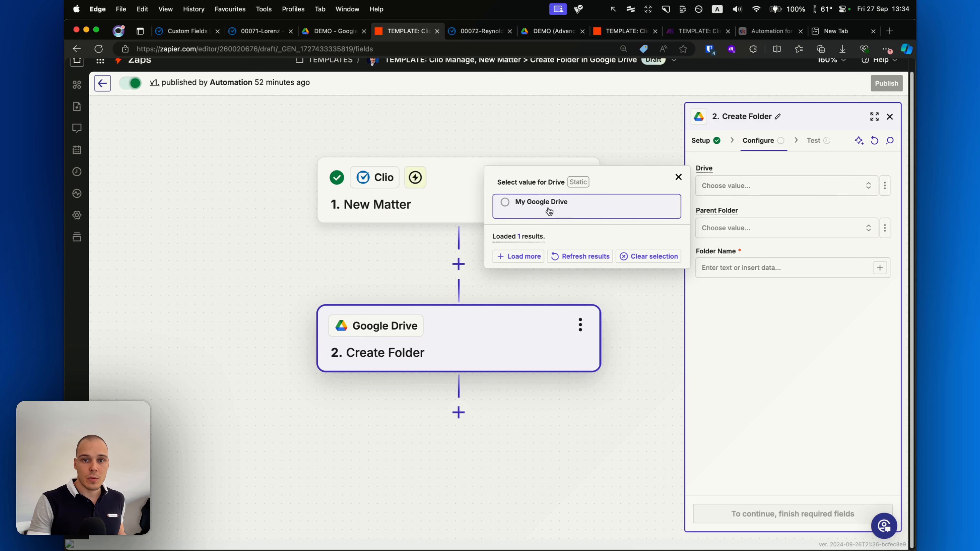
left_click(535, 216)
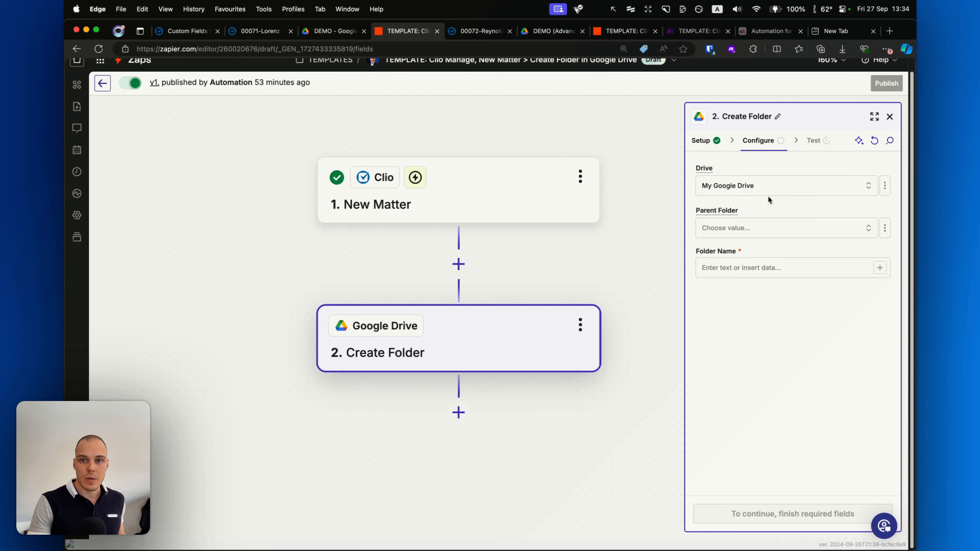
left_click(751, 229)
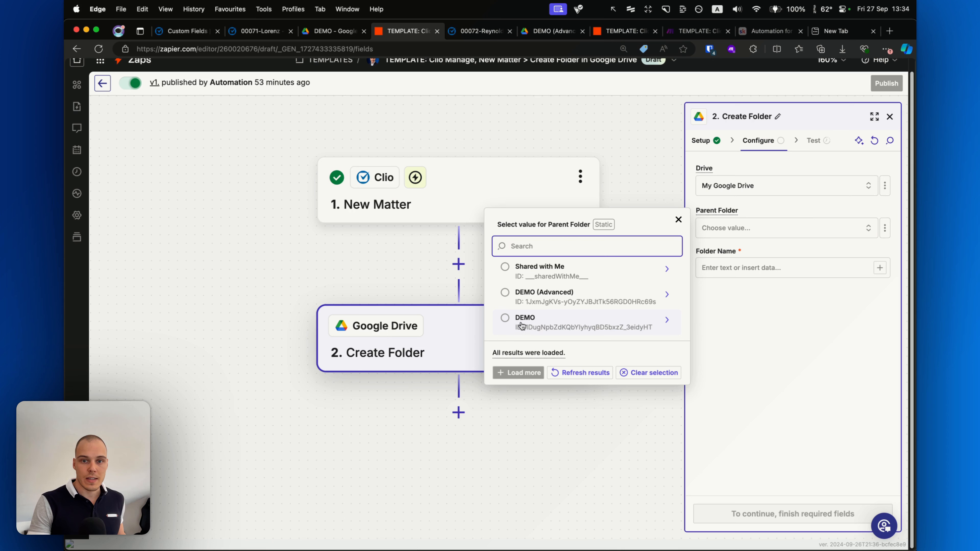
left_click(533, 324)
- Build the Folder Name from the matter's Display Number followed by the Client Name in parentheses, and proceed to the test
left_click(736, 269)
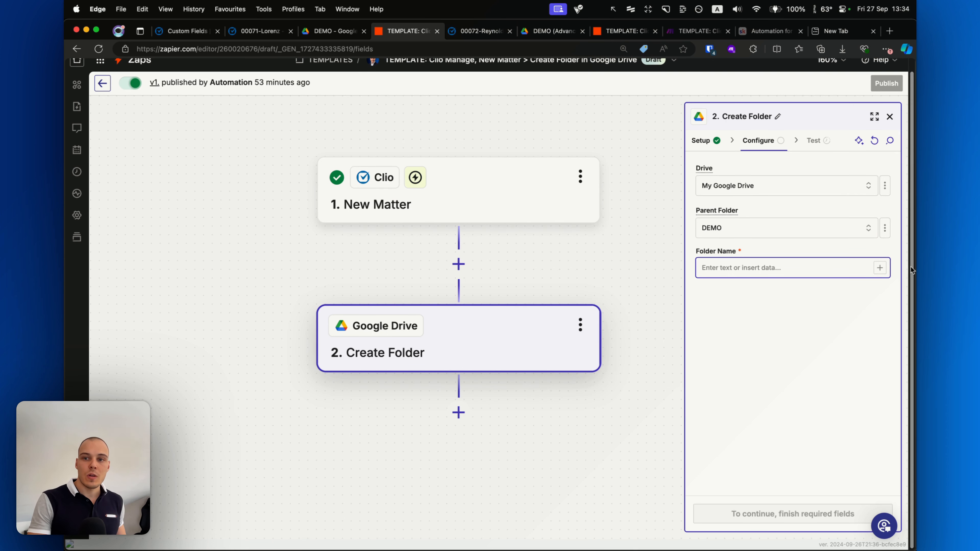
left_click(880, 268)
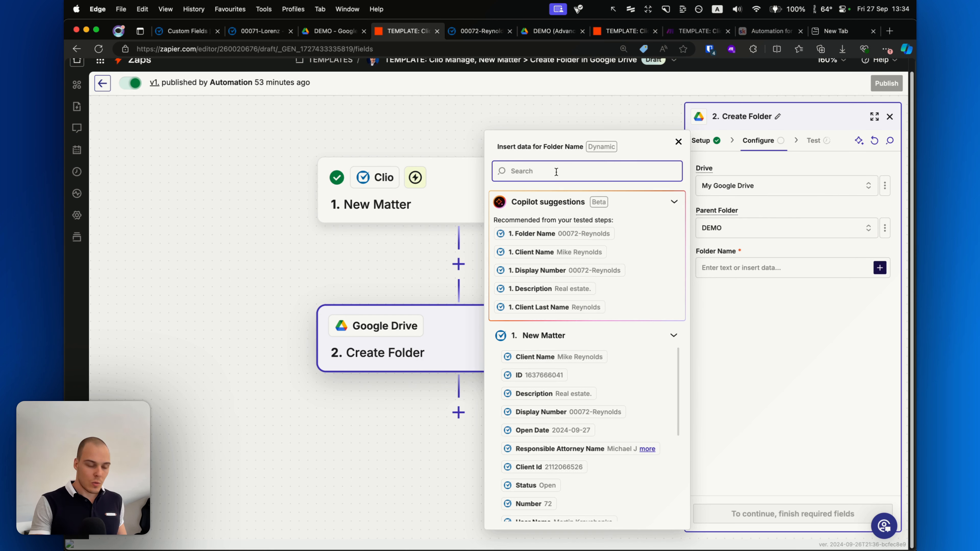
type("display")
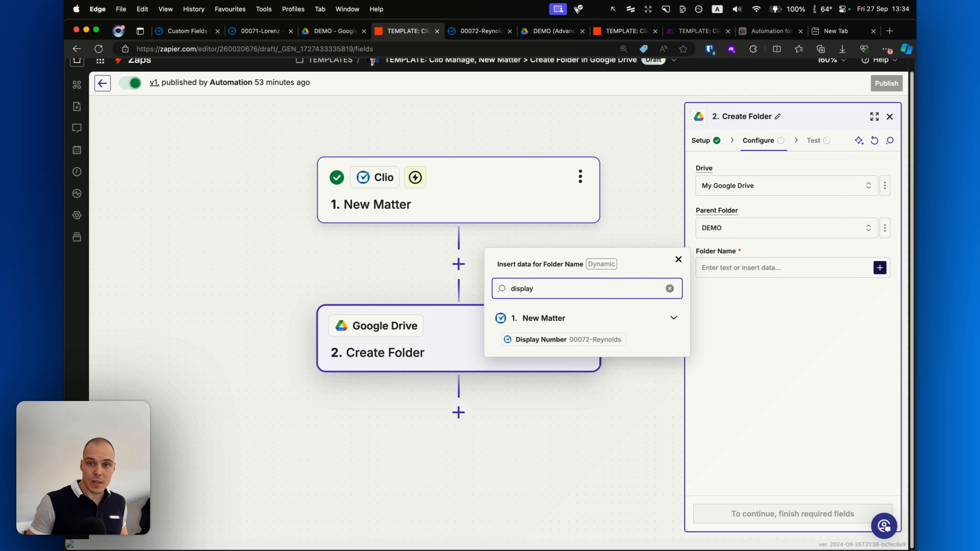
left_click(579, 340)
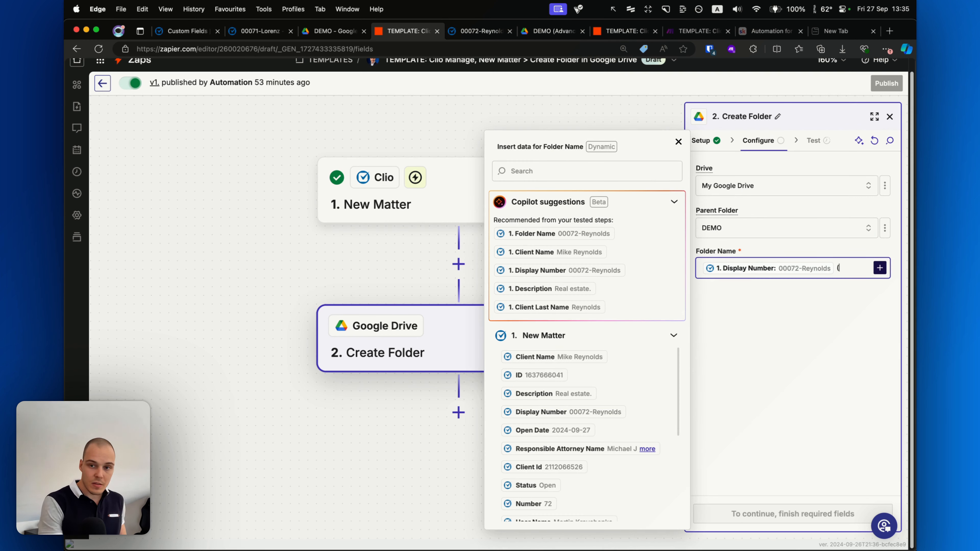
left_click(583, 175)
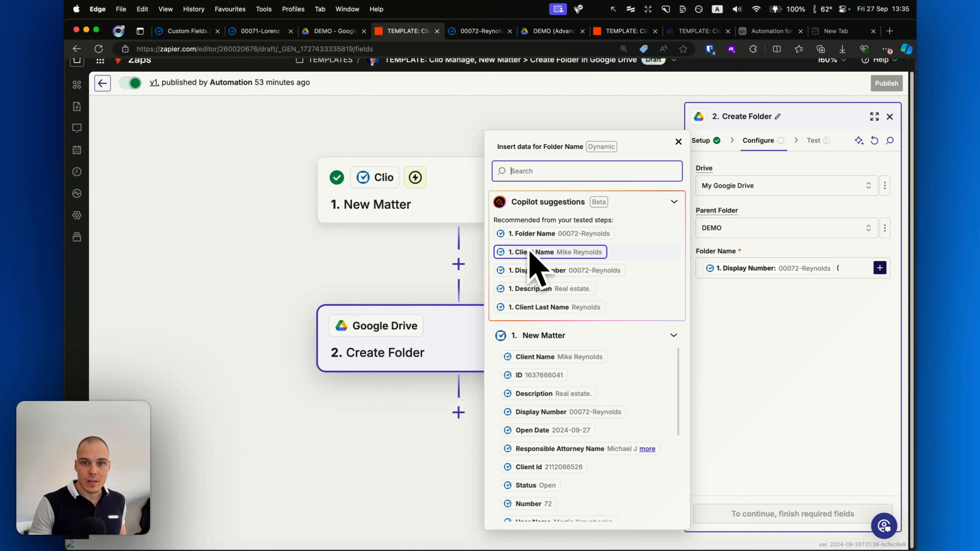
left_click(548, 253)
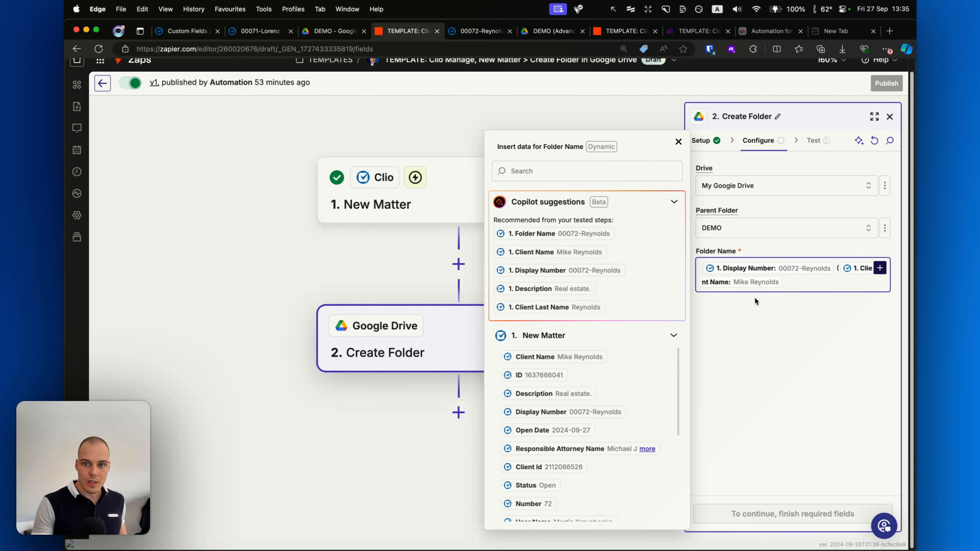
left_click(779, 297)
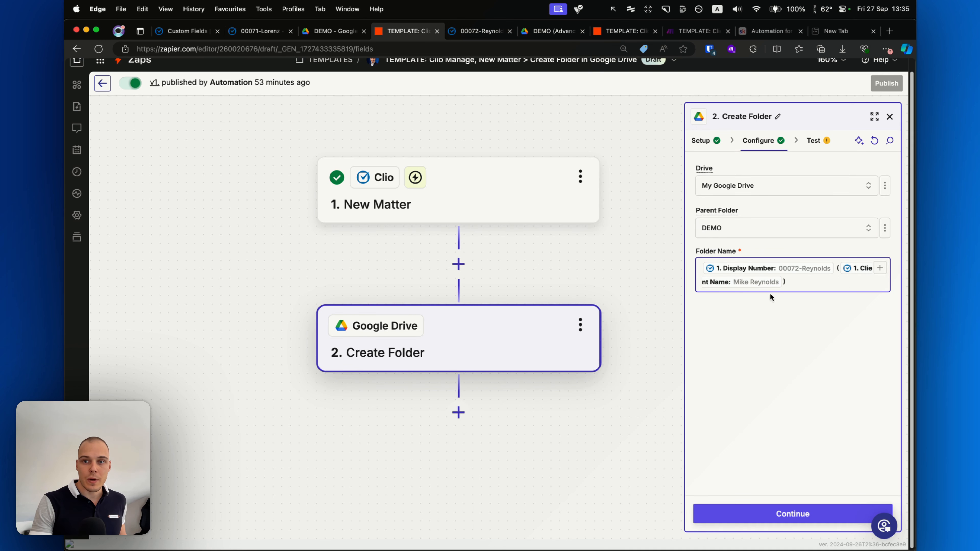
left_click(756, 514)
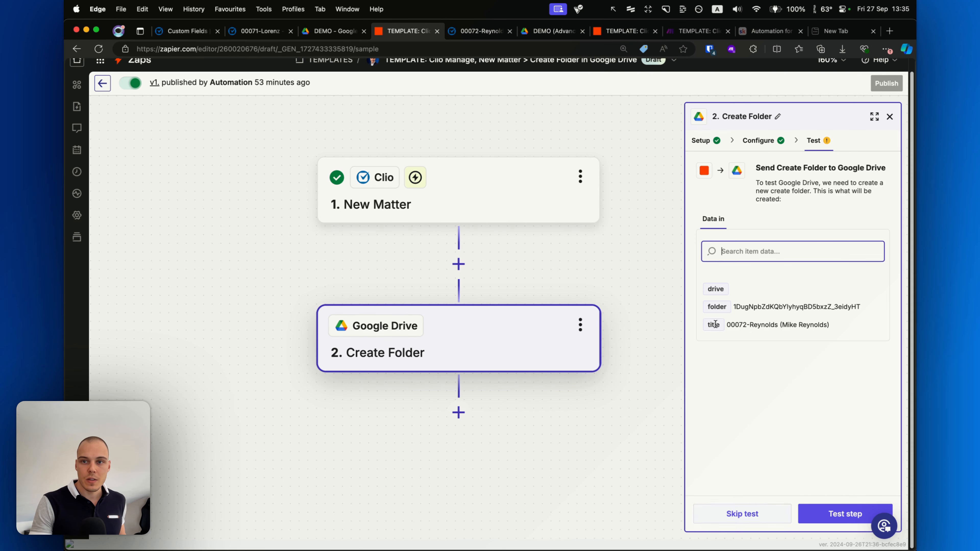
- Switch to Google Drive and move the existing matter folder inside DEMO to the trash
left_click(323, 32)
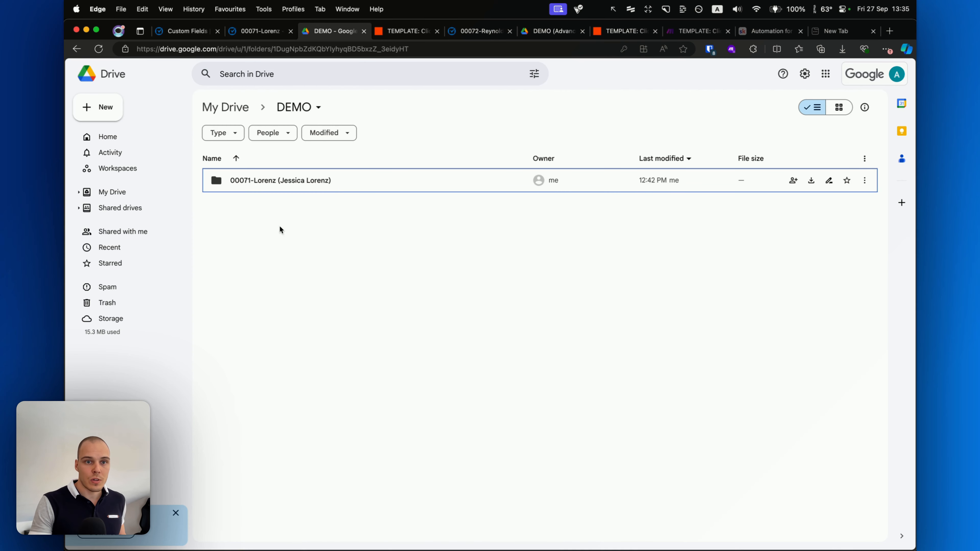
right_click(303, 183)
left_click(356, 321)
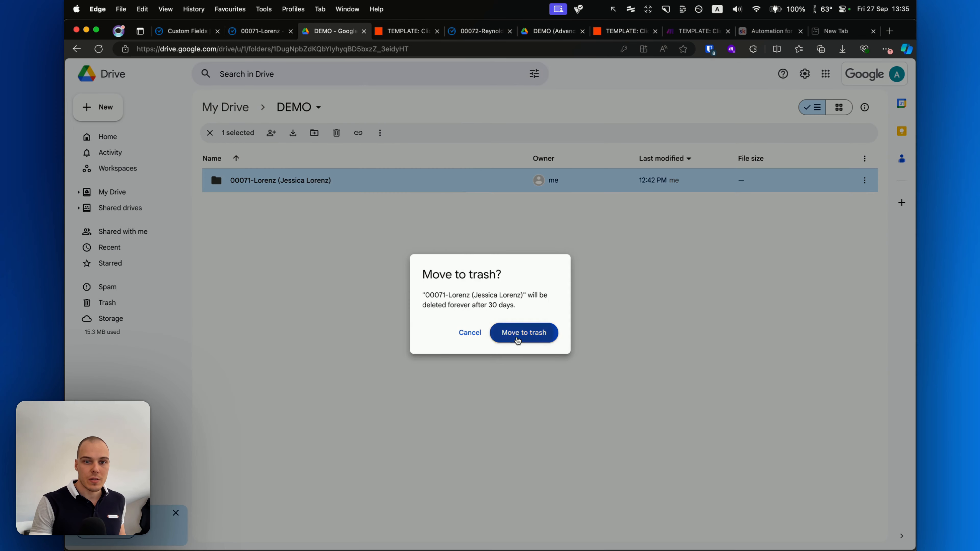
left_click(517, 340)
- Return to Zapier, test the Create Folder step, and check the DEMO folder in Google Drive for the new folder
left_click(398, 32)
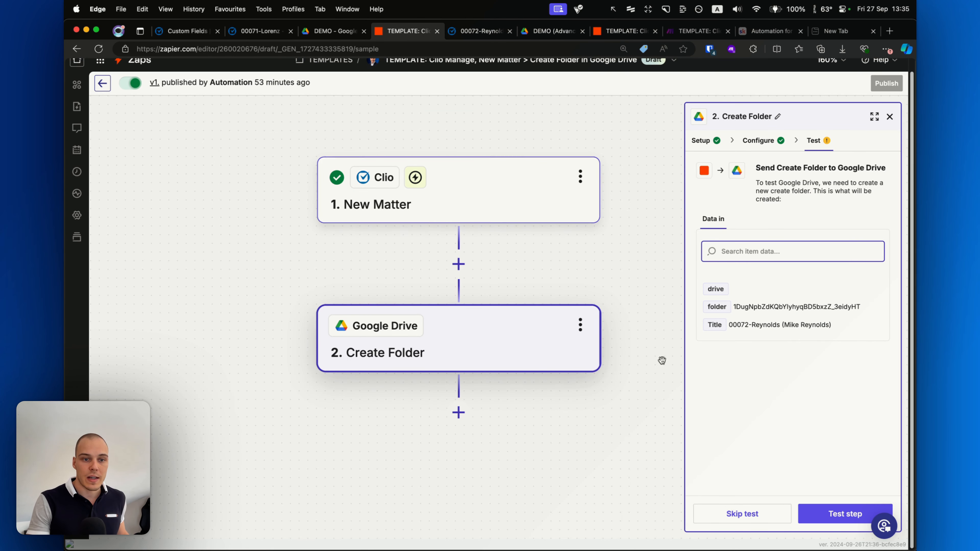
left_click(824, 510)
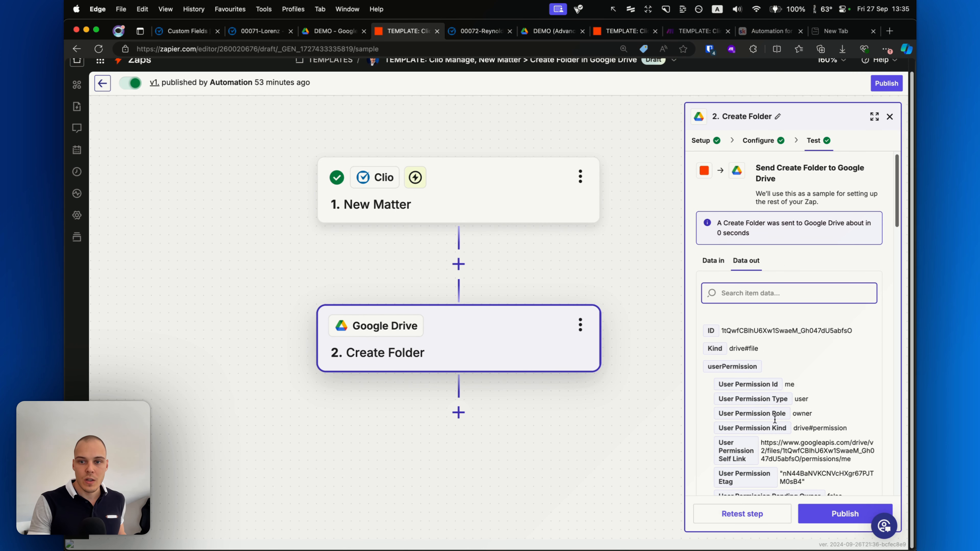
left_click(326, 31)
right_click(397, 355)
key("Escape")
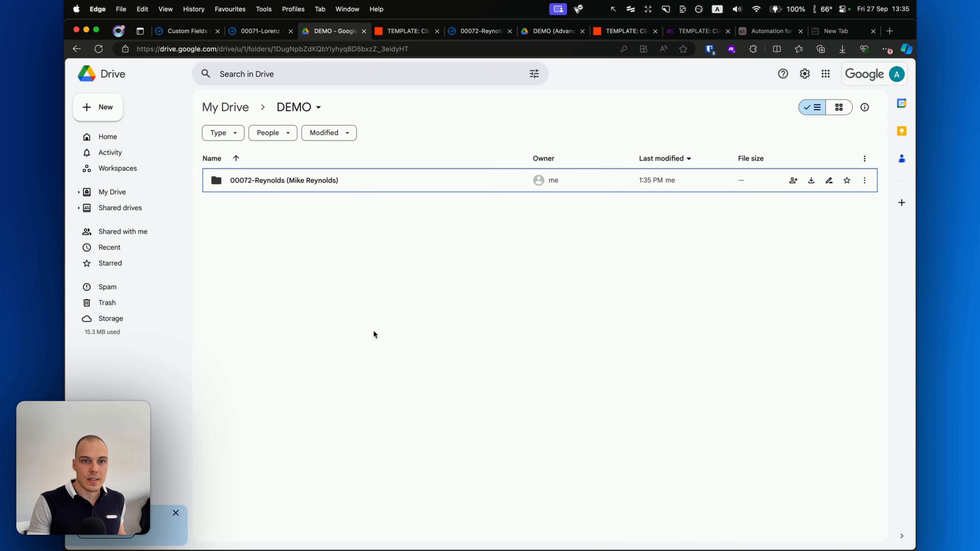
- Switch back to the Zap and add Clio as the third step, after Create Folder
left_click(401, 31)
scroll(466, 372, "down", 3)
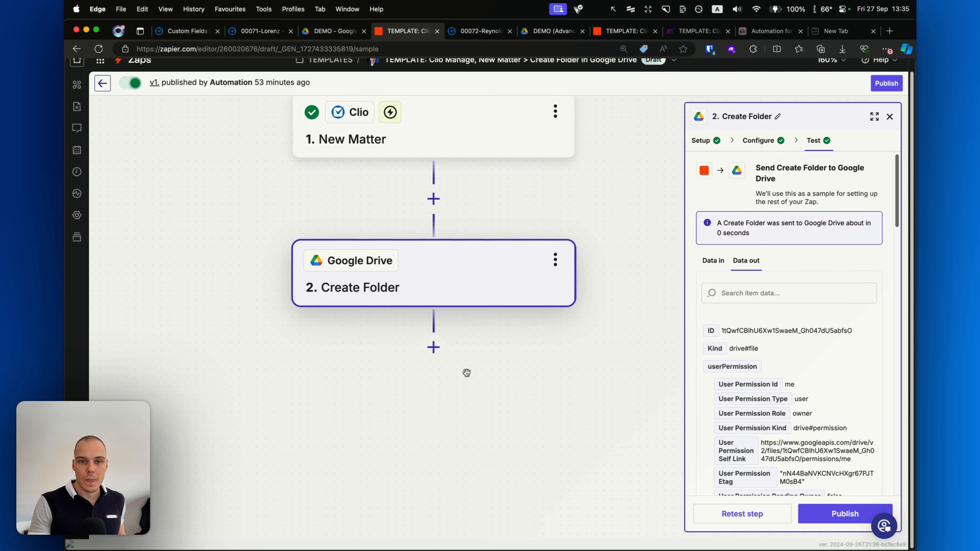
left_click(428, 330)
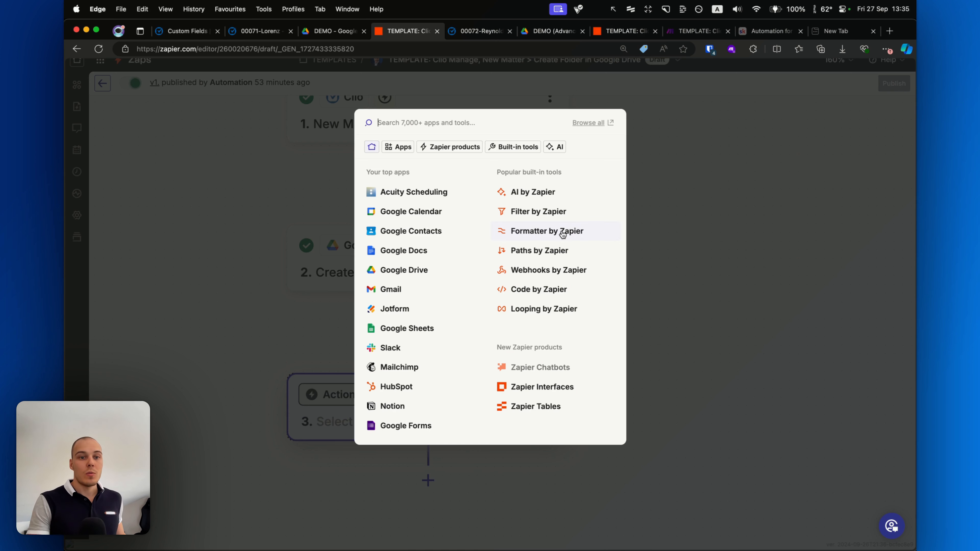
type("clio")
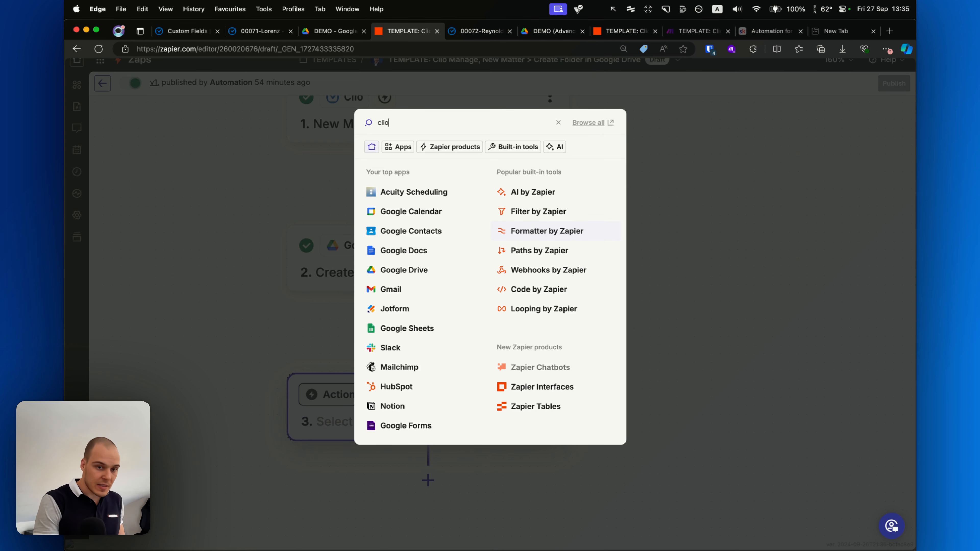
left_click(443, 154)
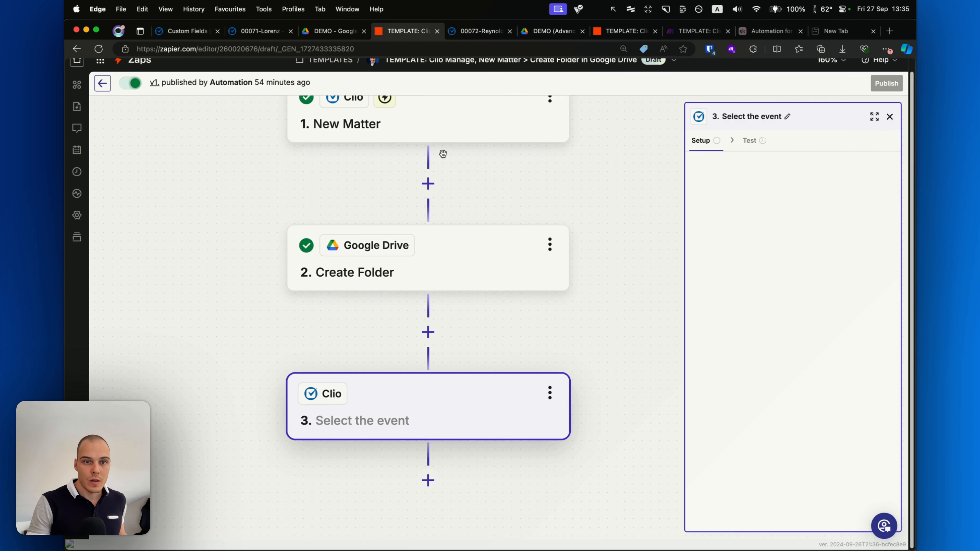
left_click_drag(612, 333, 609, 282)
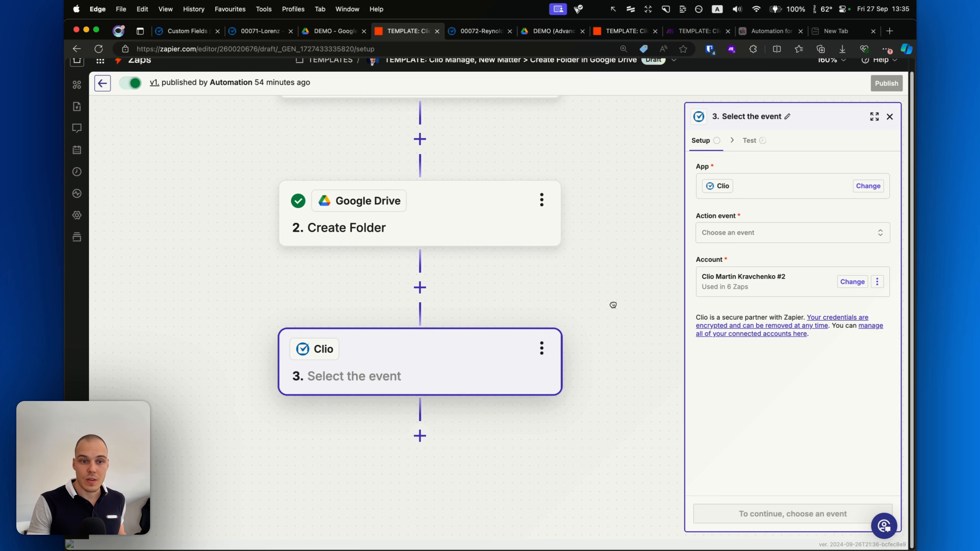
- Set the Clio step's action event to Update Matter and proceed to its configuration
left_click(747, 236)
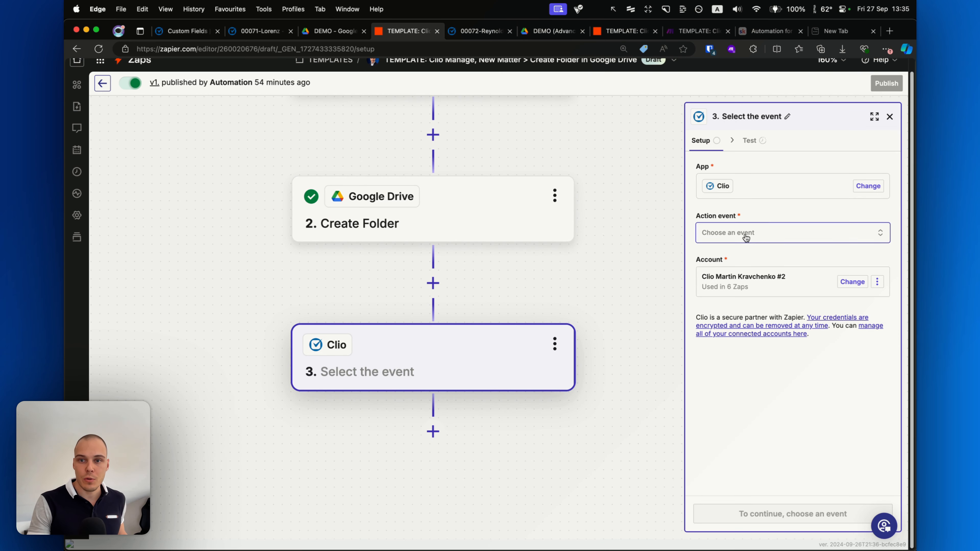
type("update ma")
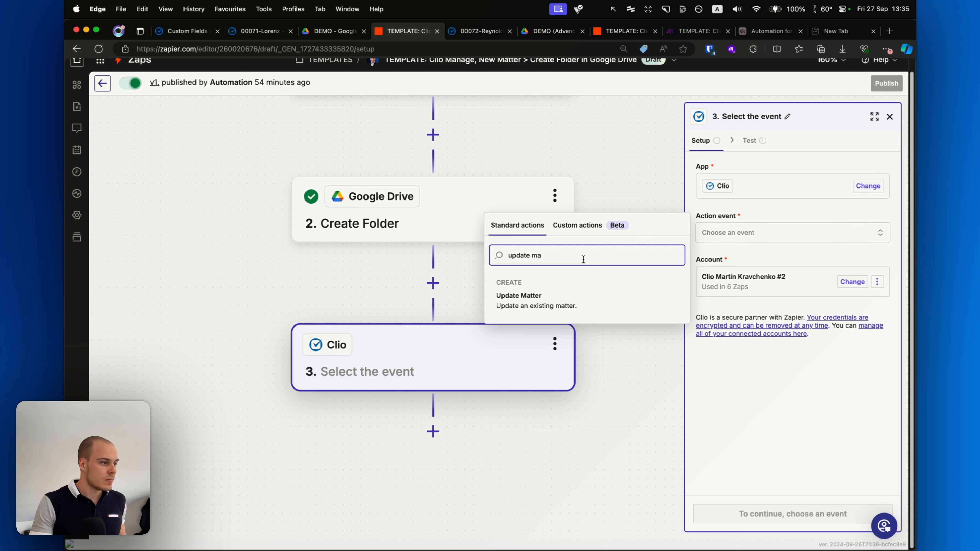
left_click(588, 294)
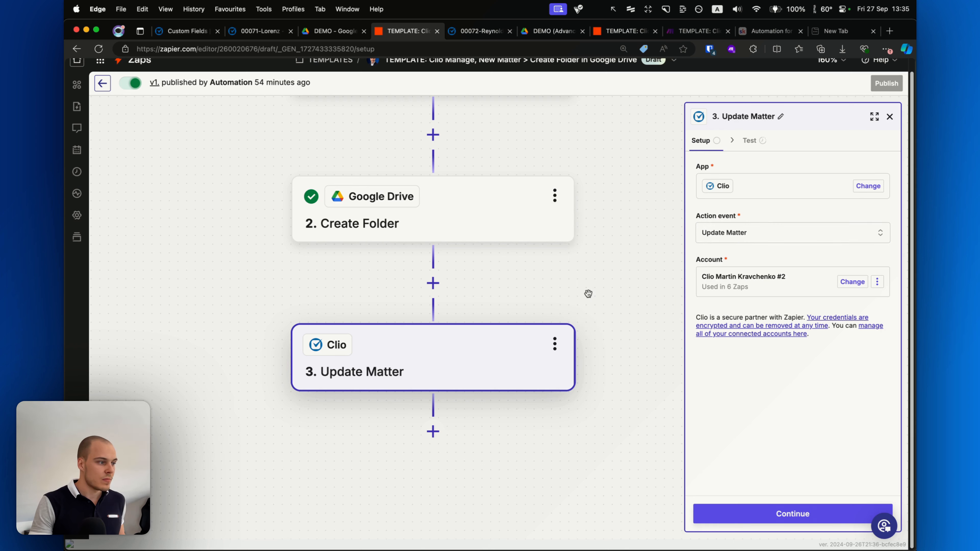
left_click(793, 519)
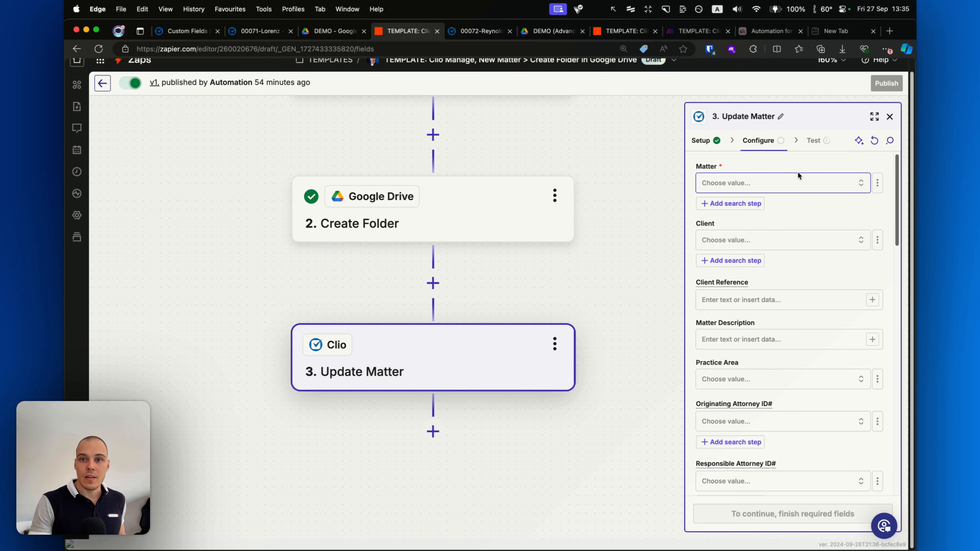
- Switch the Matter field to a custom value and map it to the ID from the New Matter trigger
left_click(878, 182)
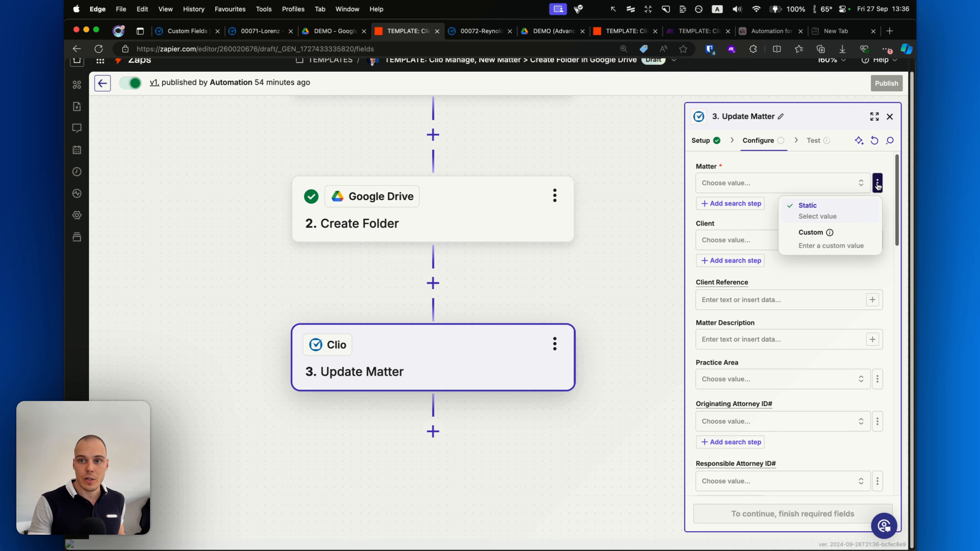
right_click(720, 246)
left_click(775, 221)
left_click_drag(721, 243, 867, 199)
left_click_drag(640, 295, 803, 237)
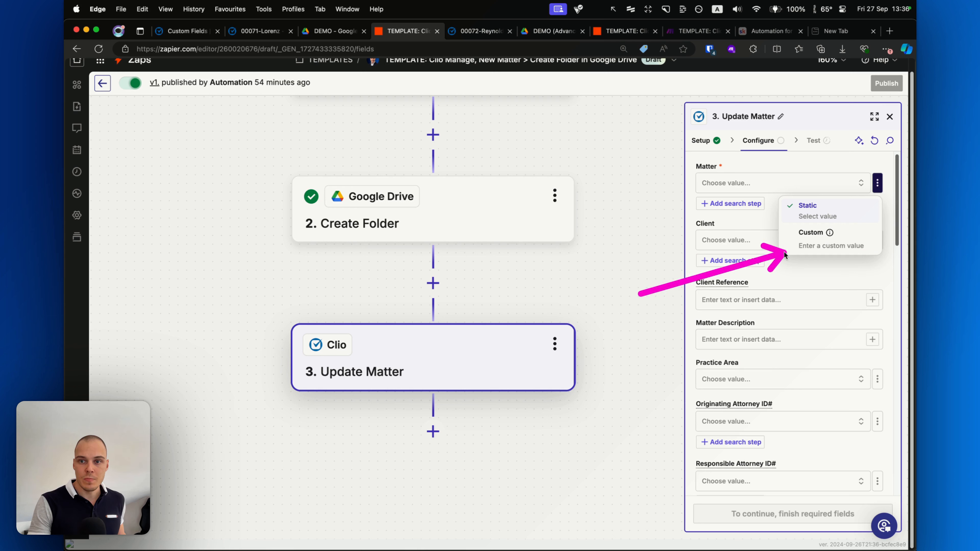
left_click(810, 237)
left_click(717, 186)
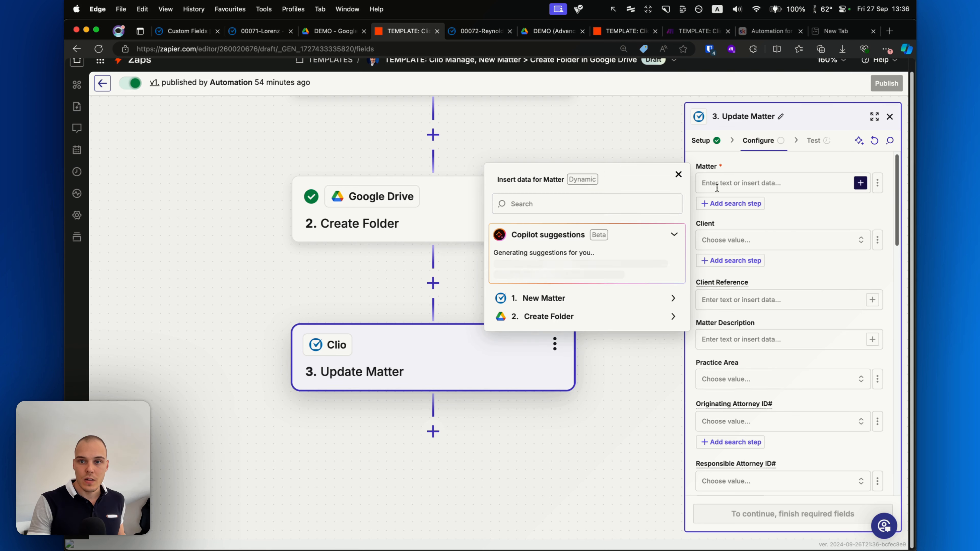
left_click(548, 301)
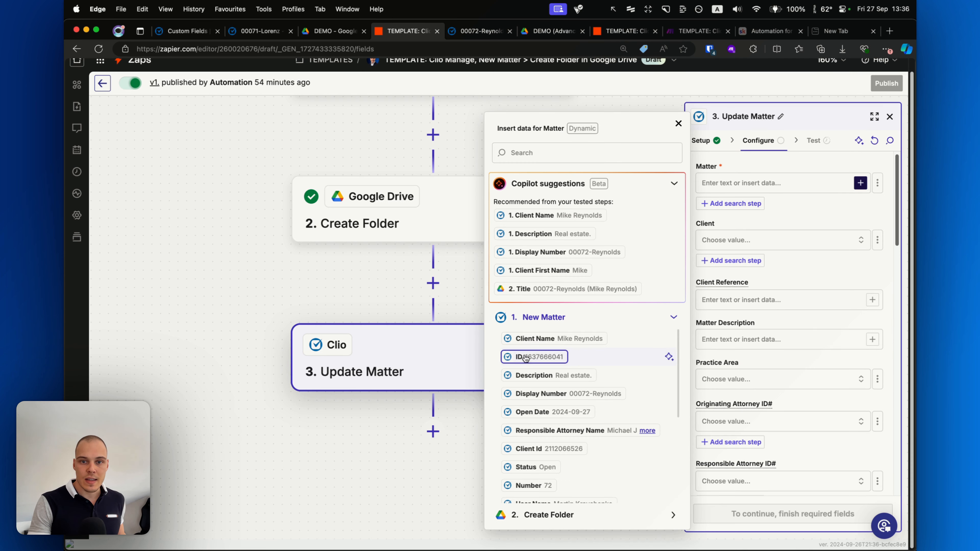
left_click_drag(342, 405, 497, 358)
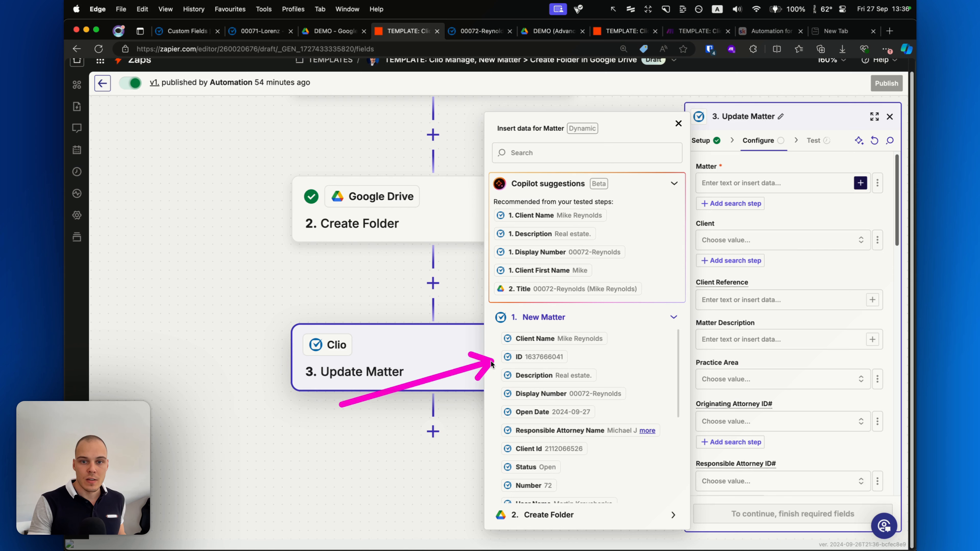
left_click(540, 357)
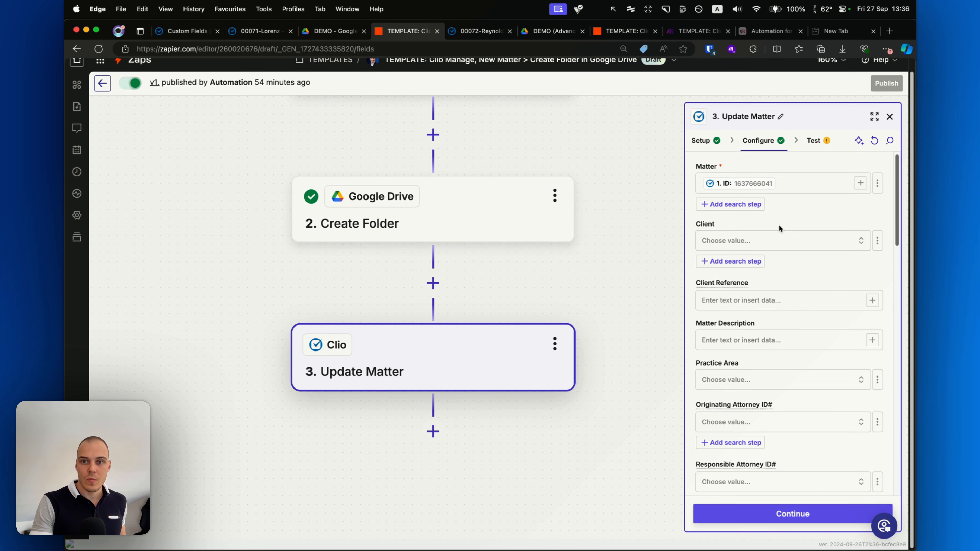
- Map the Google Drive Folder Link custom field to the Alternate Link from the Create Folder step
scroll(781, 293, "down", 15)
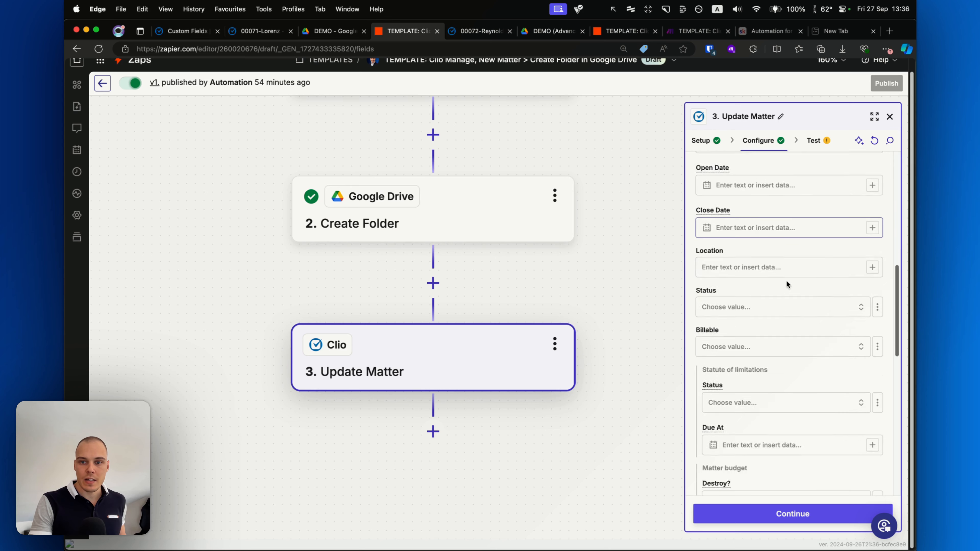
scroll(758, 297, "up", 6)
scroll(759, 296, "down", 6)
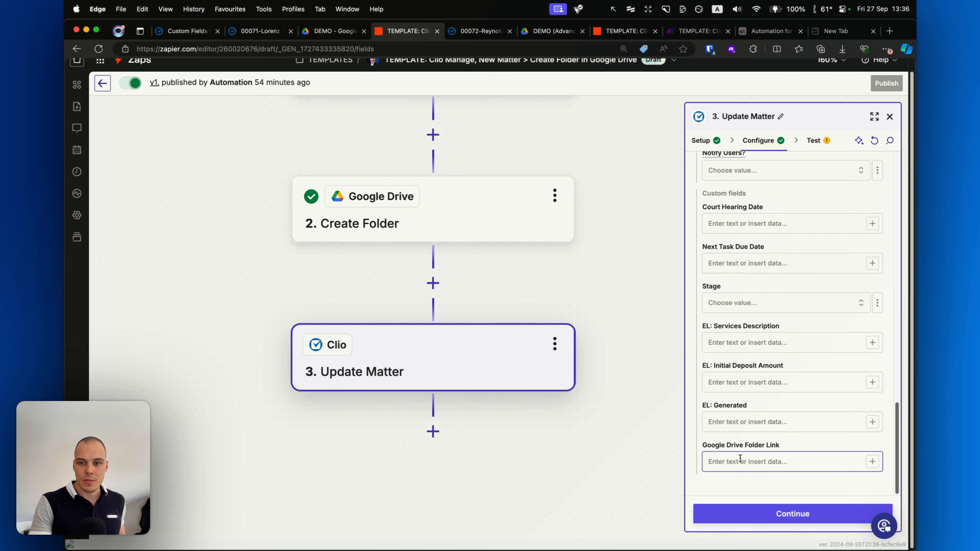
left_click(793, 458)
left_click(873, 462)
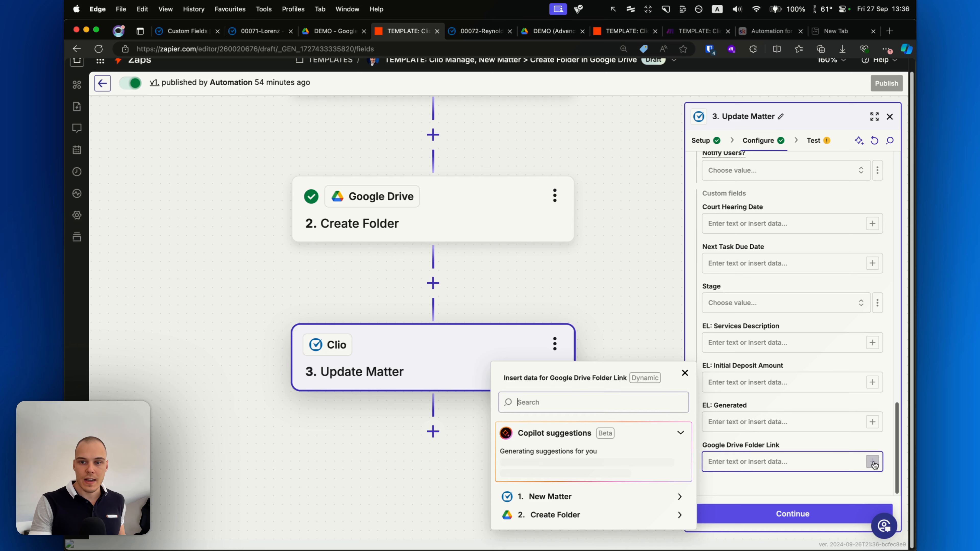
left_click(619, 518)
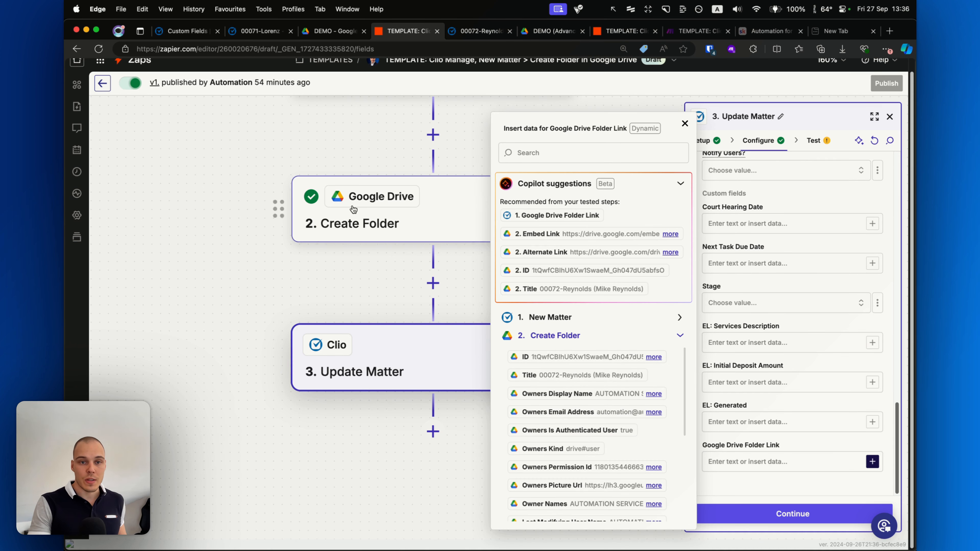
left_click(583, 150)
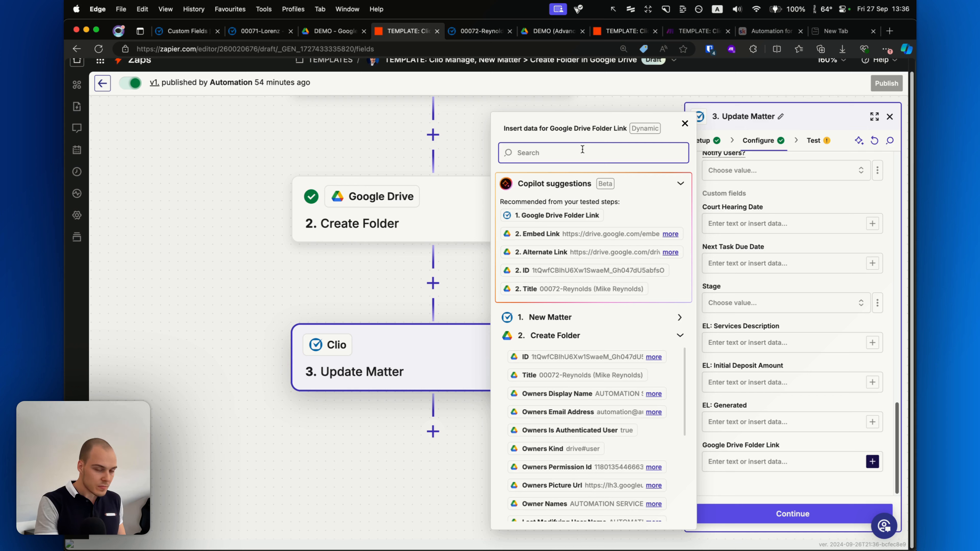
type("alt")
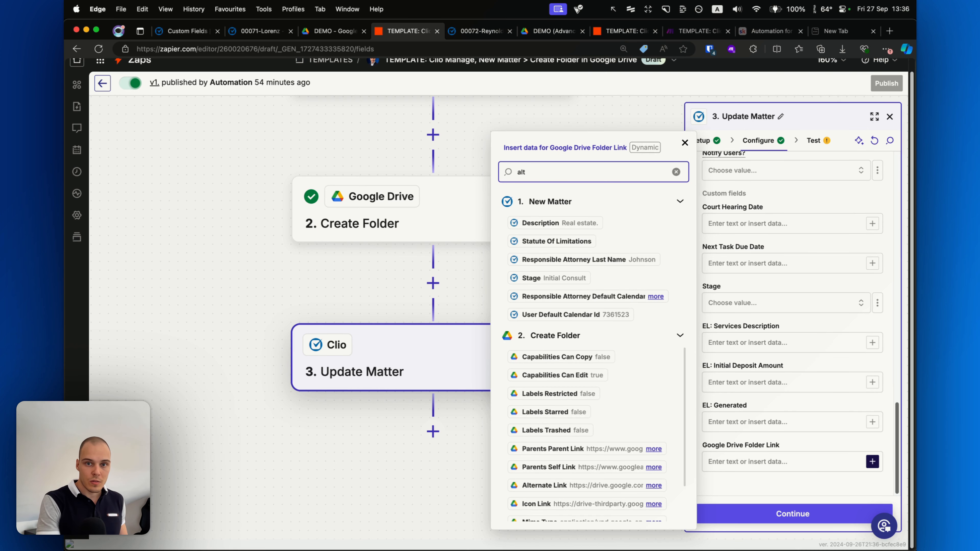
type("erjat")
key("BackSpace")
key("BackSpace")
key("BackSpace")
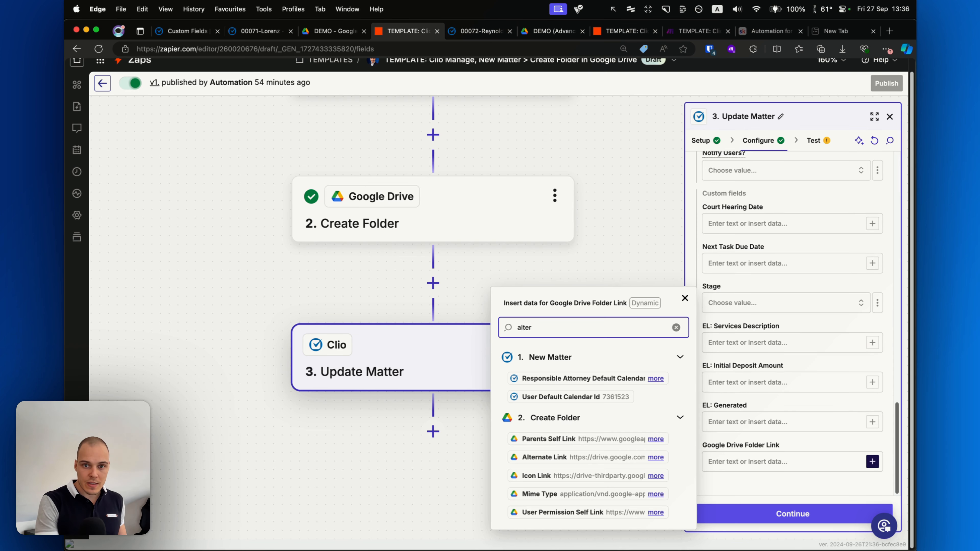
left_click(548, 457)
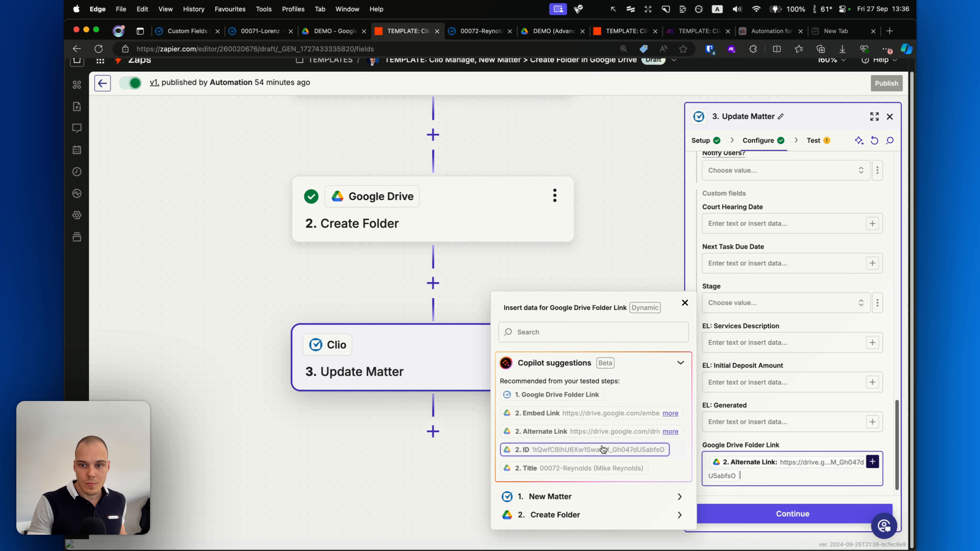
left_click(777, 471)
scroll(791, 434, "down", 1)
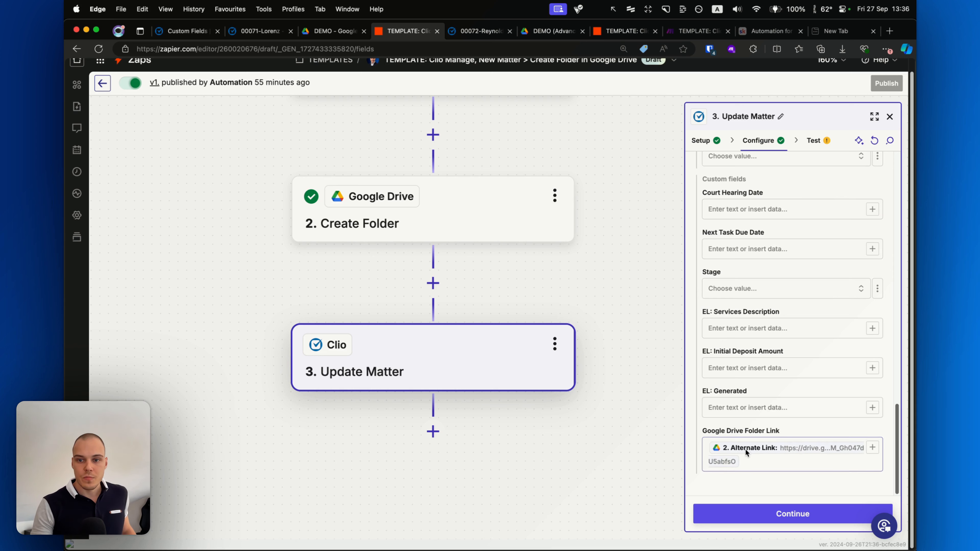
left_click(735, 452)
- Publish the new Zap version without testing the Update Matter step, and open the Zap's run log
left_click(771, 513)
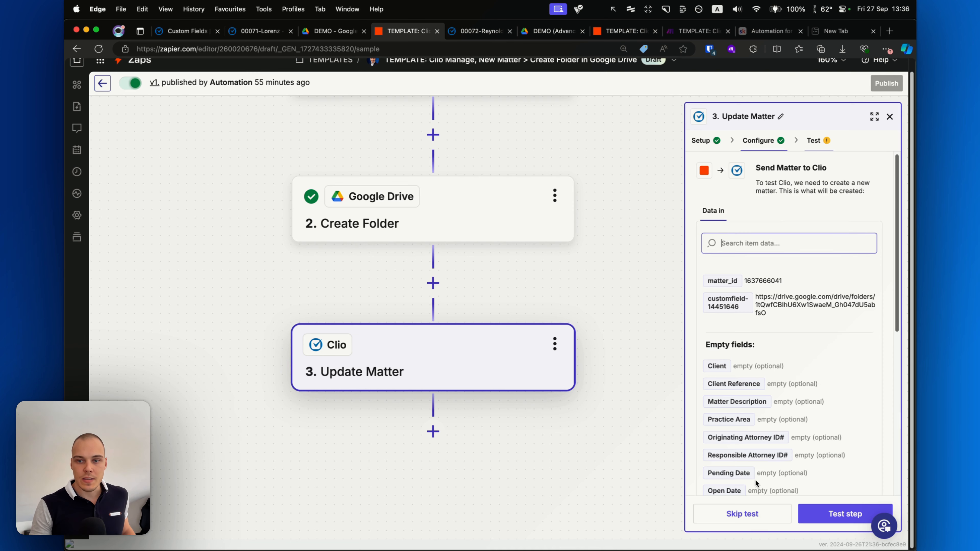
scroll(783, 444, "down", 4)
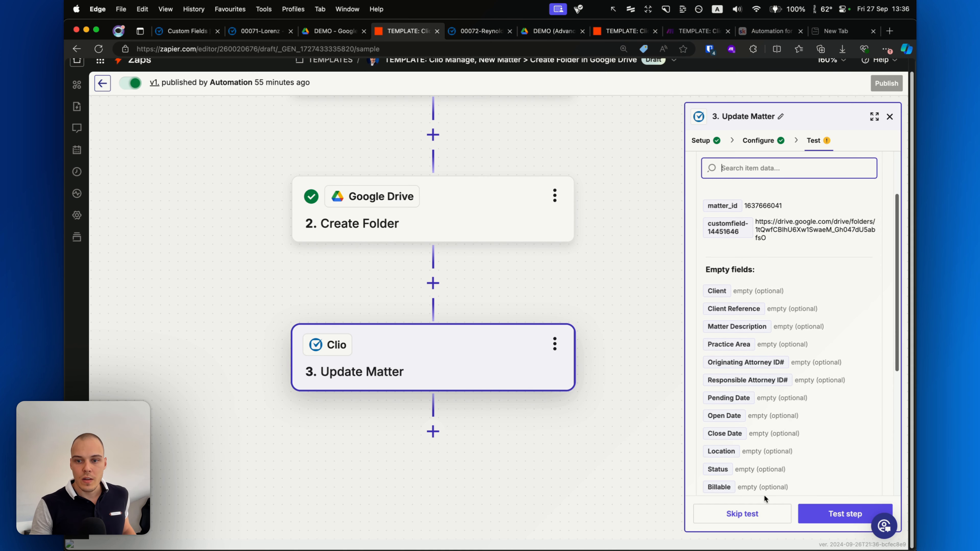
left_click(761, 517)
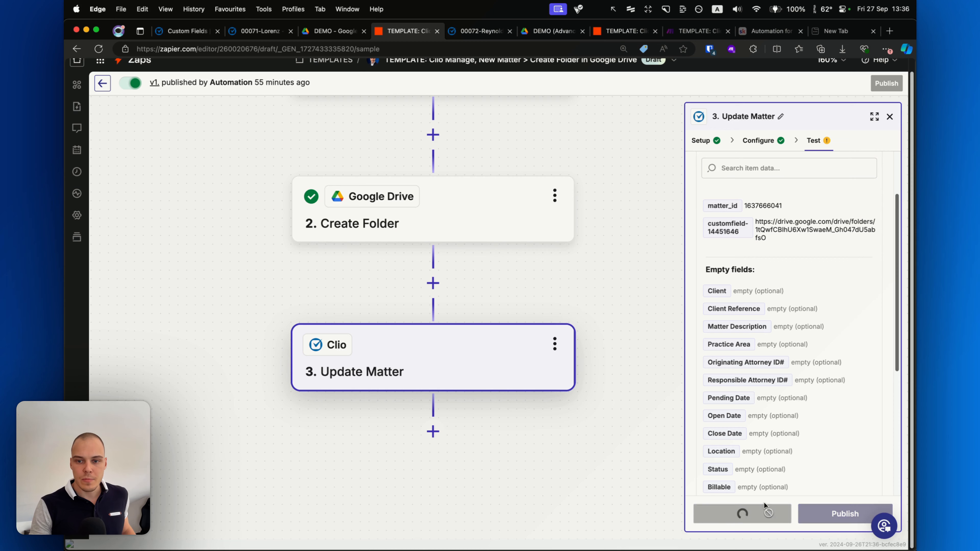
left_click(832, 520)
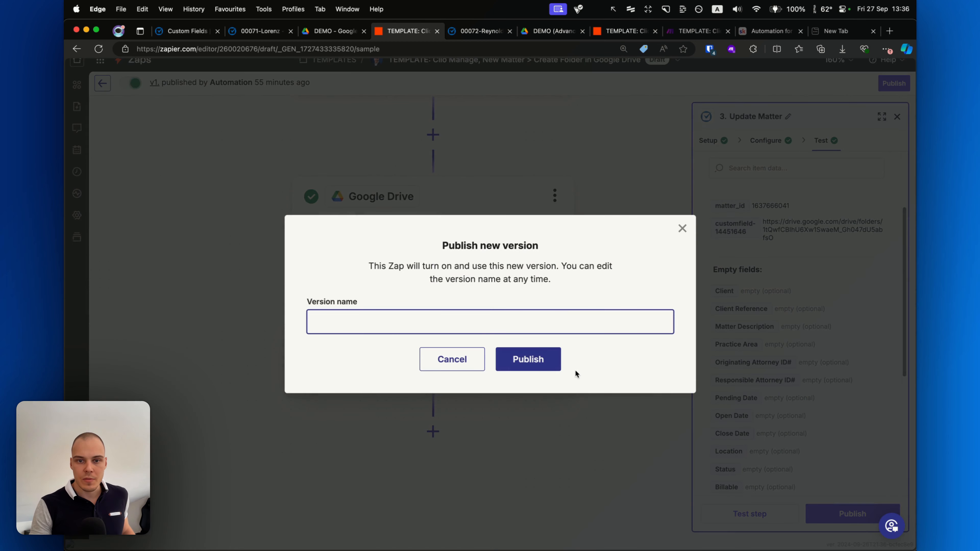
left_click(550, 358)
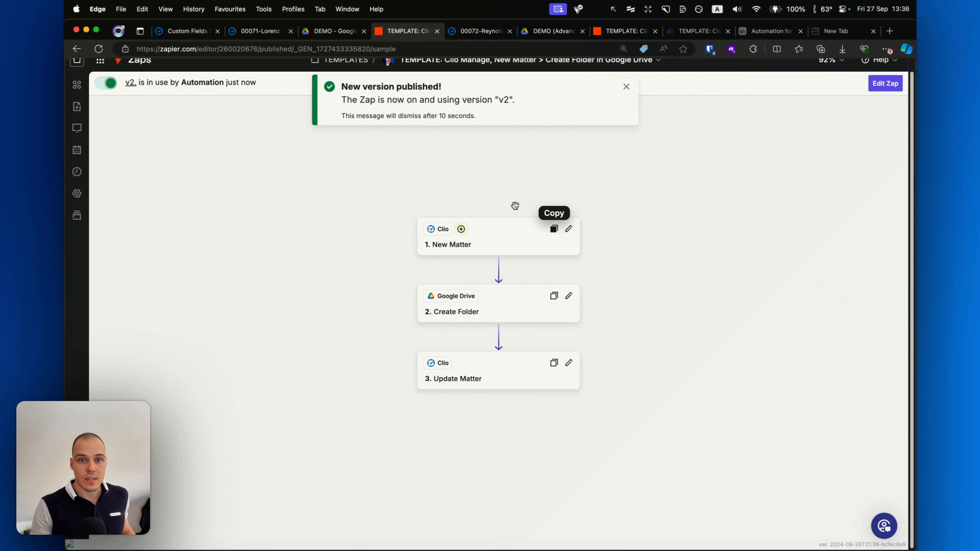
left_click(84, 174)
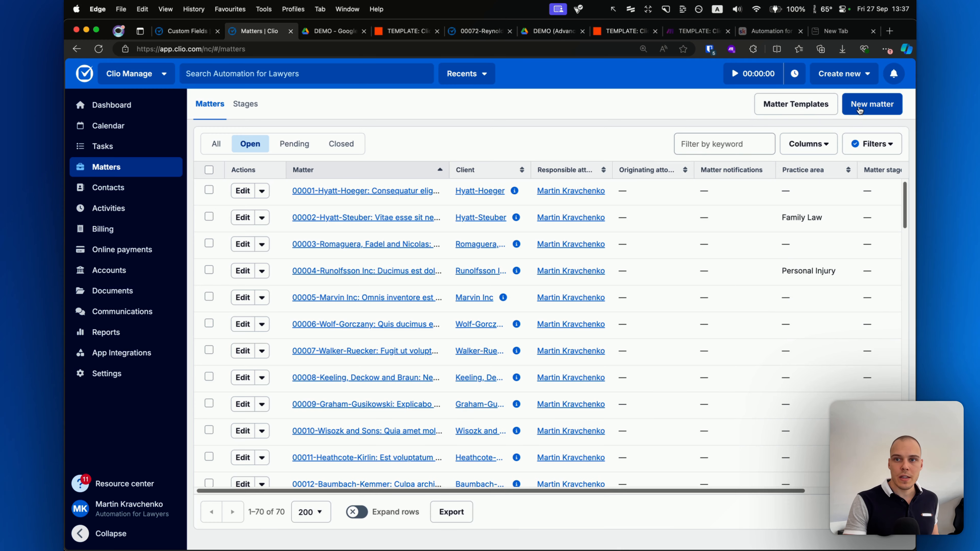
- In Clio, start a new matter for an existing client with the description "Divorce."
left_click(872, 104)
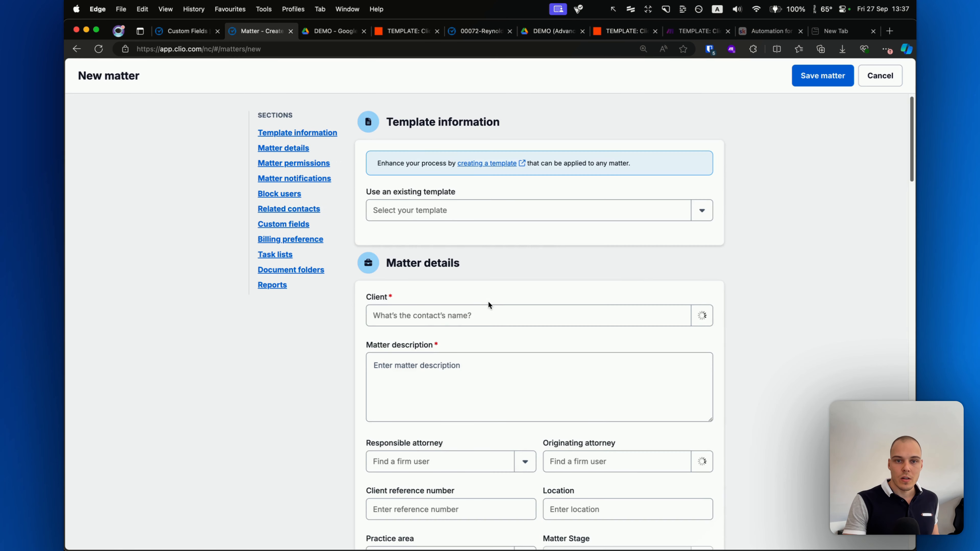
scroll(487, 302, "down", 1)
left_click(691, 277)
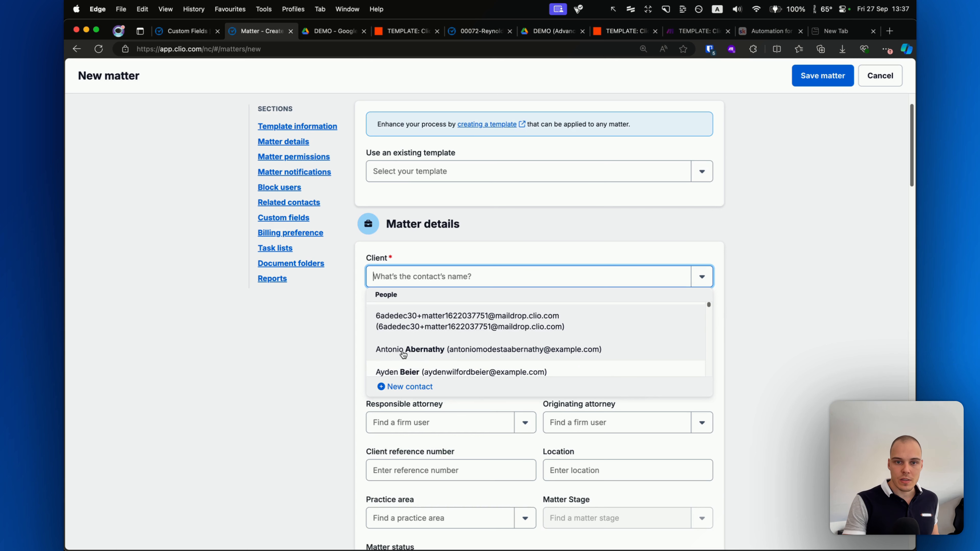
left_click(432, 352)
left_click(426, 328)
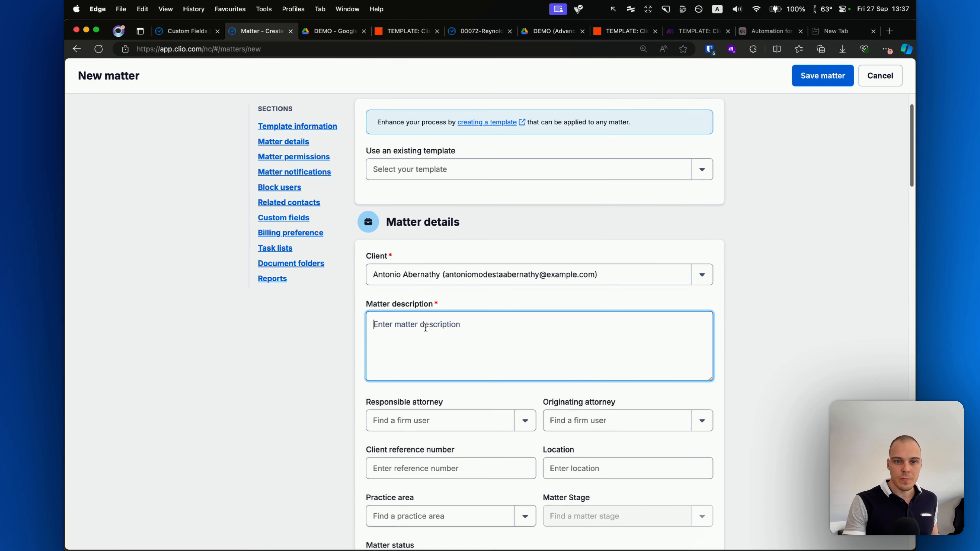
type("Divorce.")
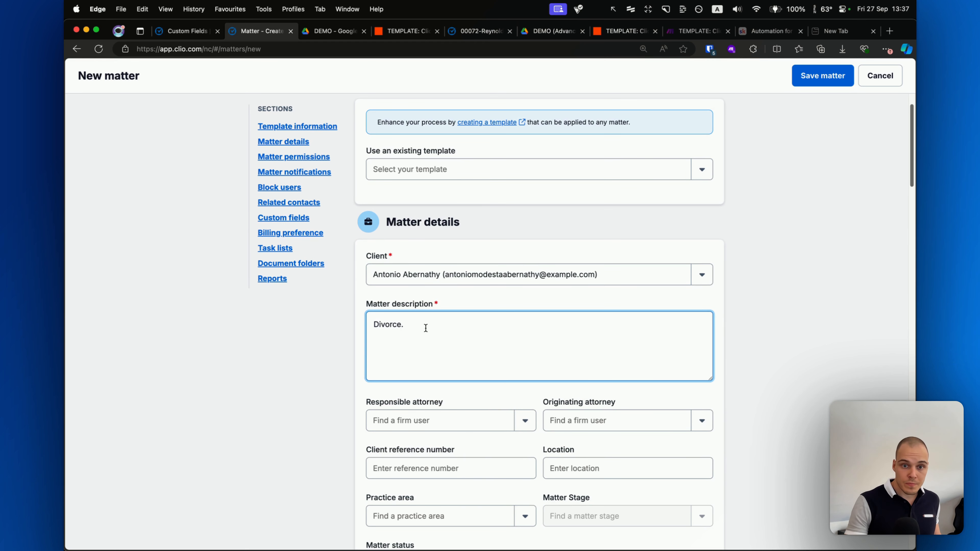
- Grant everyone in the firm access to the new matter, save it, and check its Google Drive Folder Link field
scroll(428, 332, "down", 10)
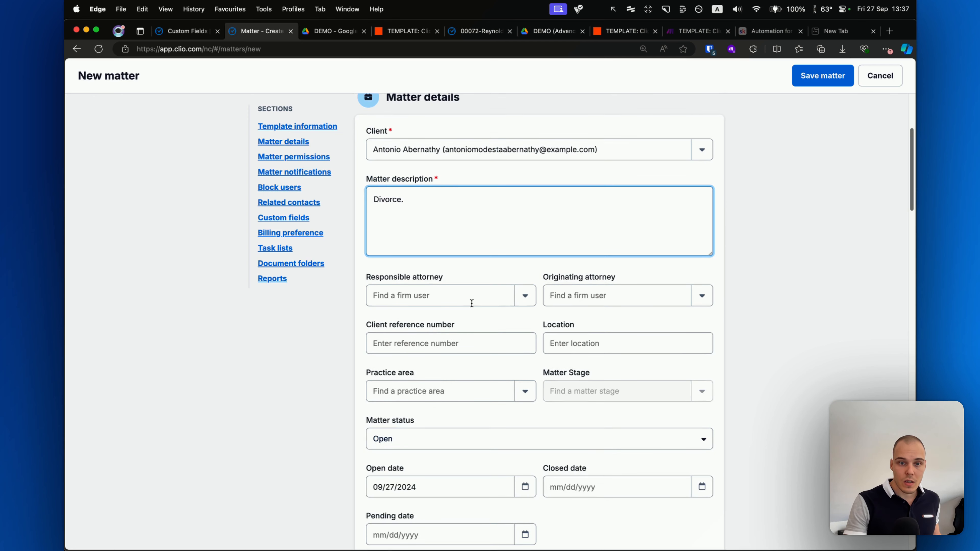
scroll(517, 307, "down", 3)
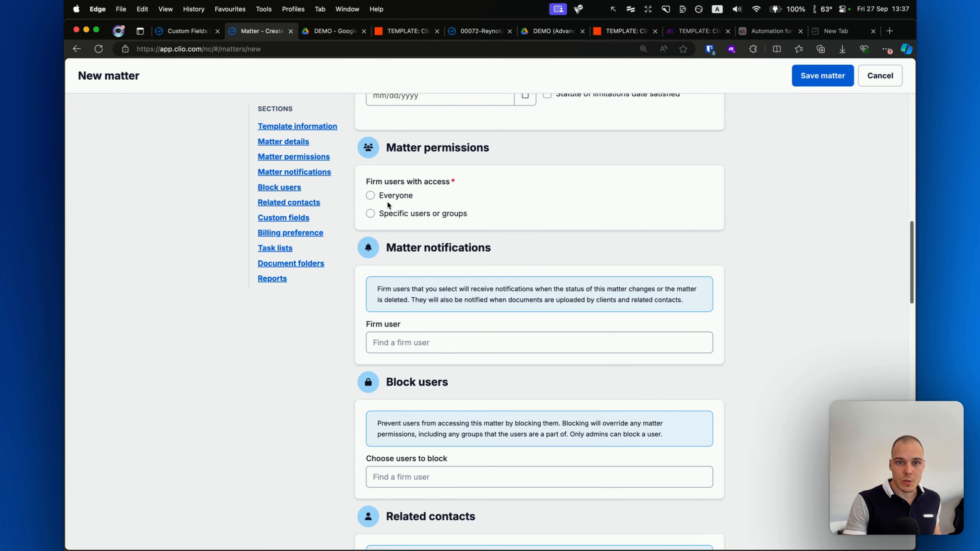
left_click(823, 76)
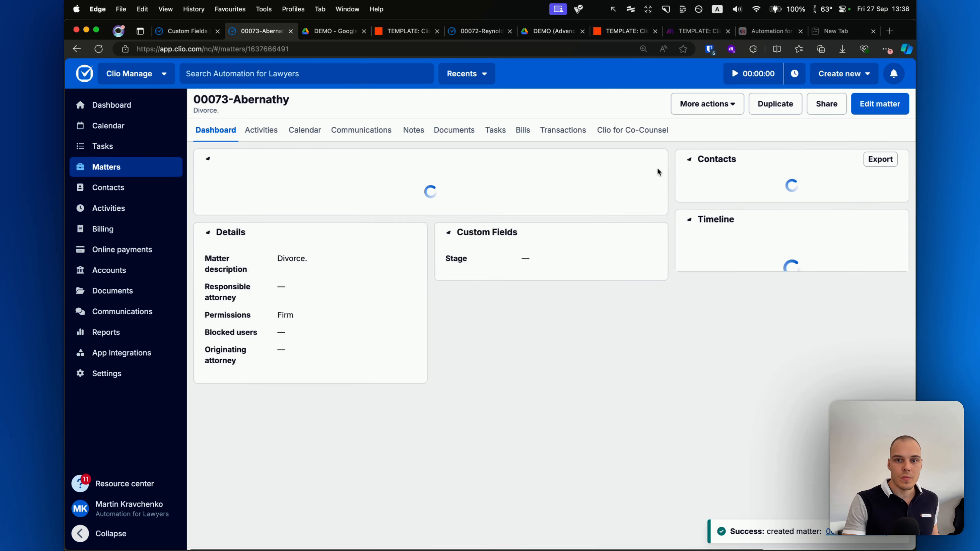
mouse_move(527, 491)
left_mouse_down()
mouse_move(502, 401)
mouse_move(523, 380)
left_mouse_up()
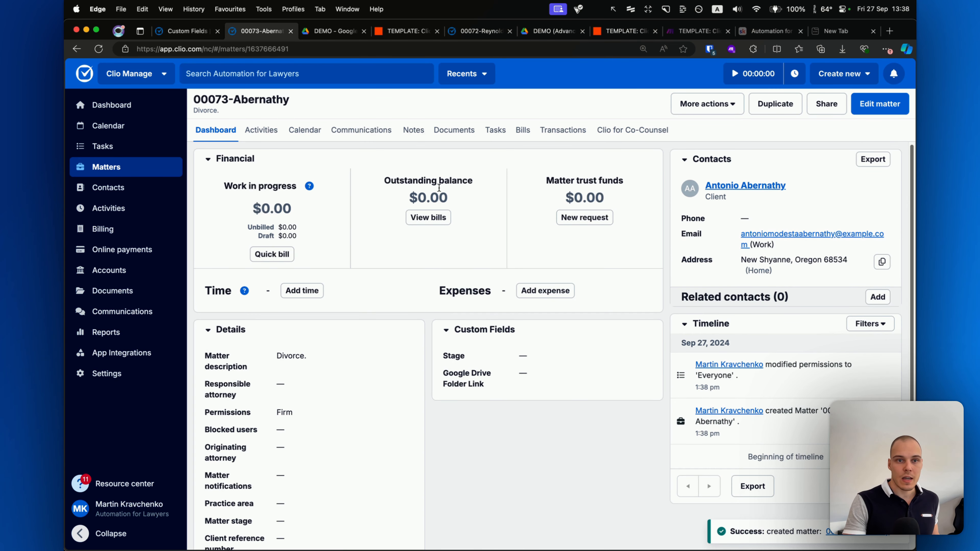
- Return to the Zap, refresh its runs, and open the details of the latest run
left_click(405, 31)
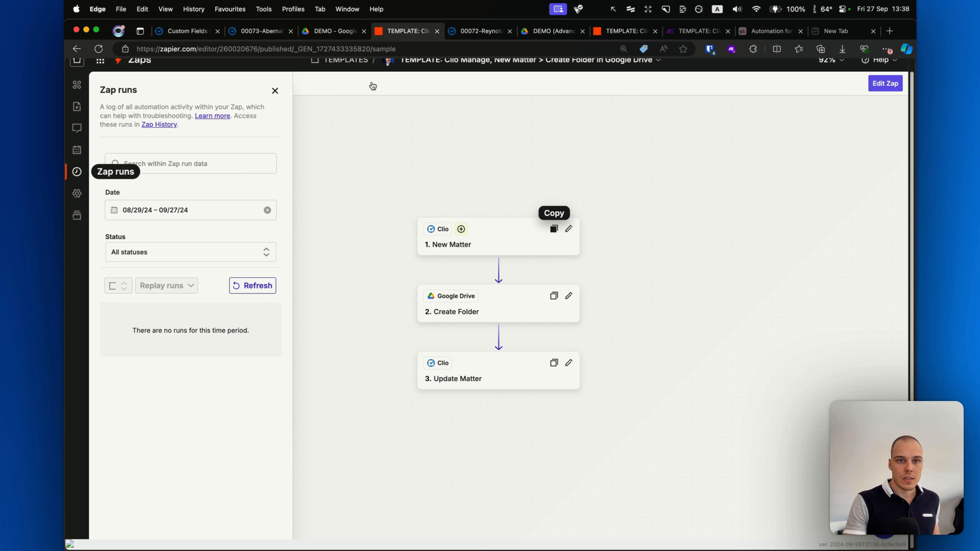
left_click(255, 286)
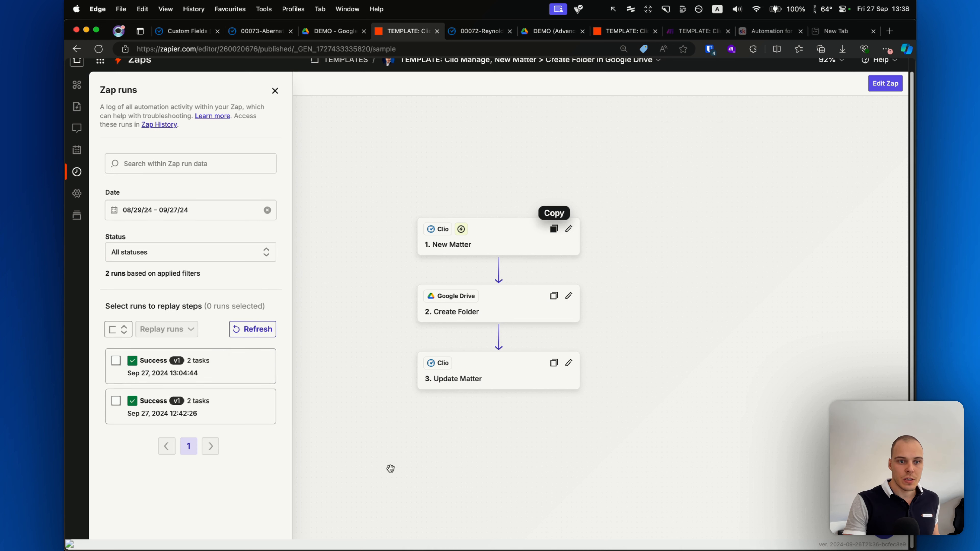
left_click(269, 335)
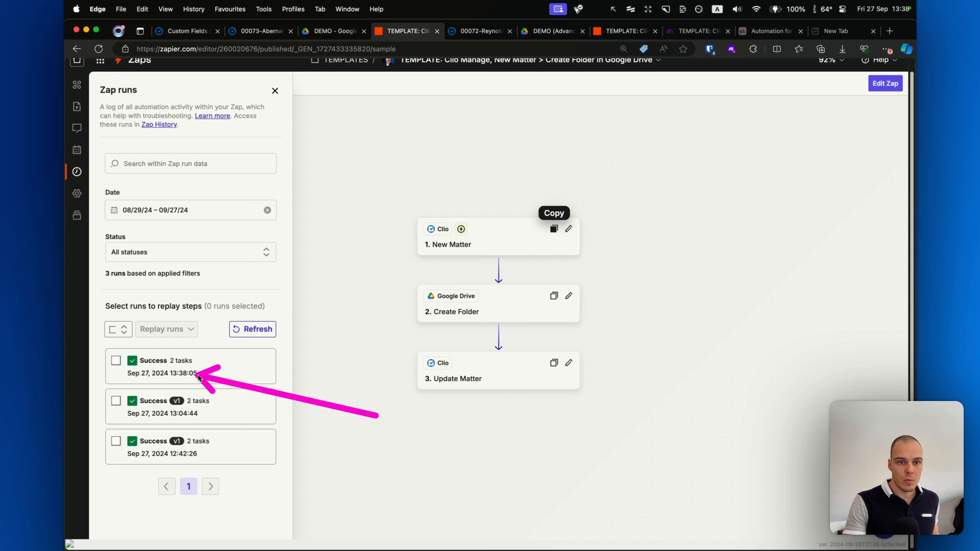
left_click(227, 370)
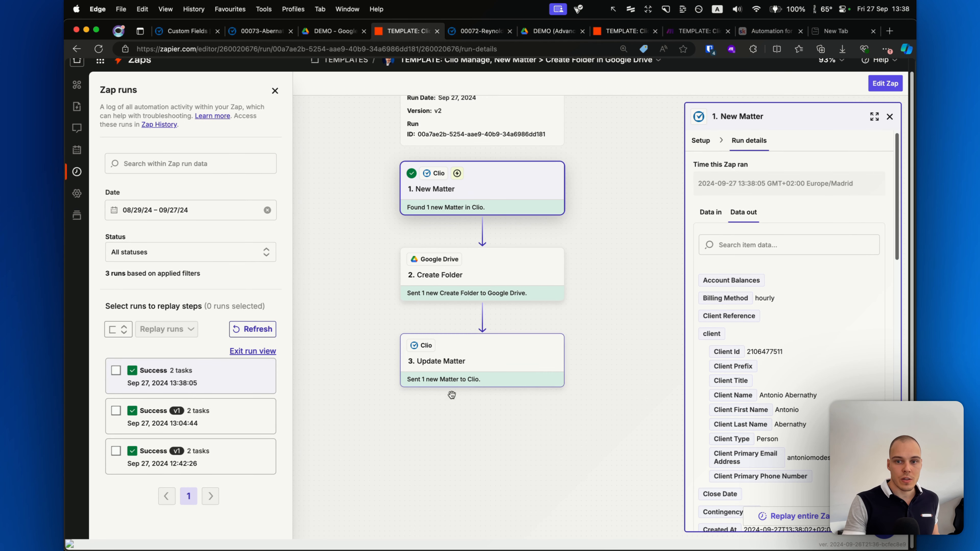
- Check the DEMO folder in Google Drive, and reload the new matter in Clio to open its Google Drive Folder Link
left_click(336, 33)
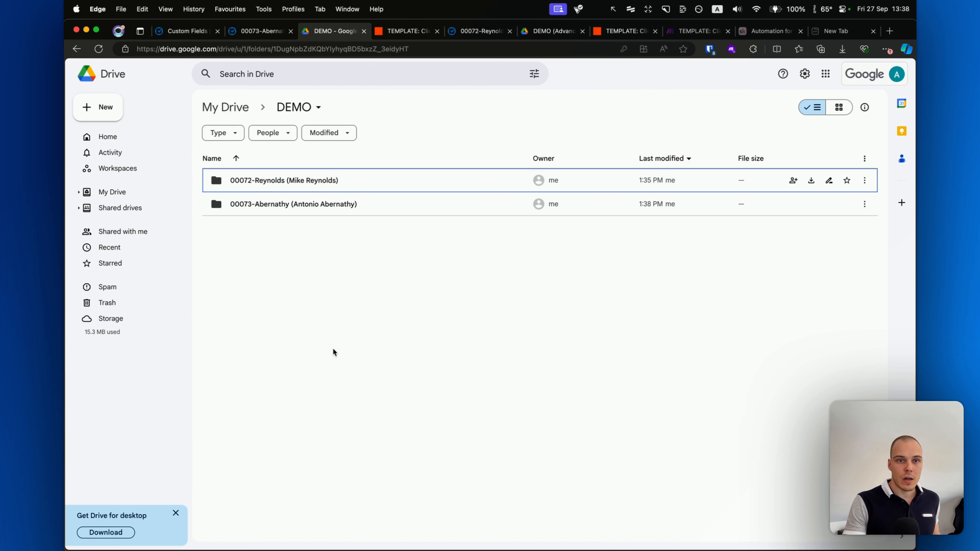
mouse_move(316, 353)
left_mouse_down()
mouse_move(239, 219)
mouse_move(279, 216)
left_mouse_up()
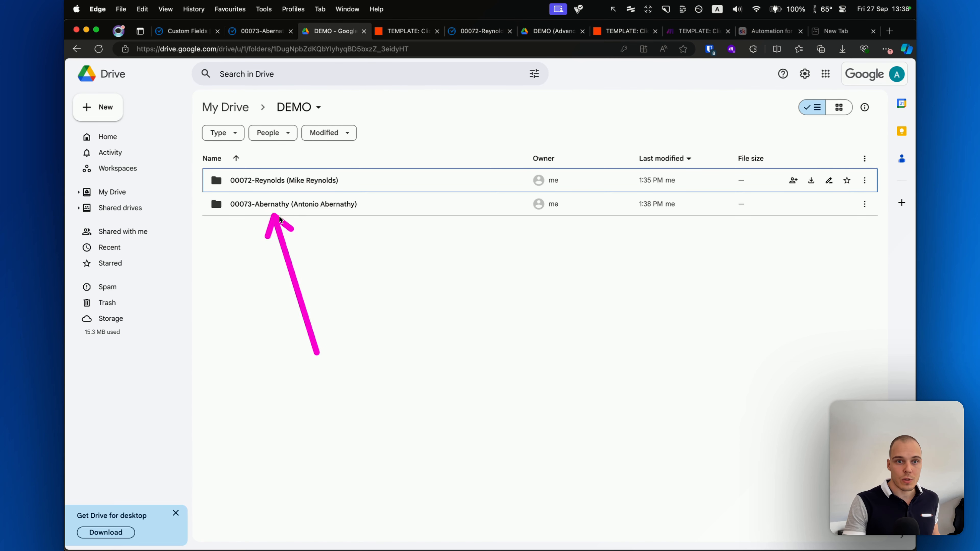
left_click(256, 32)
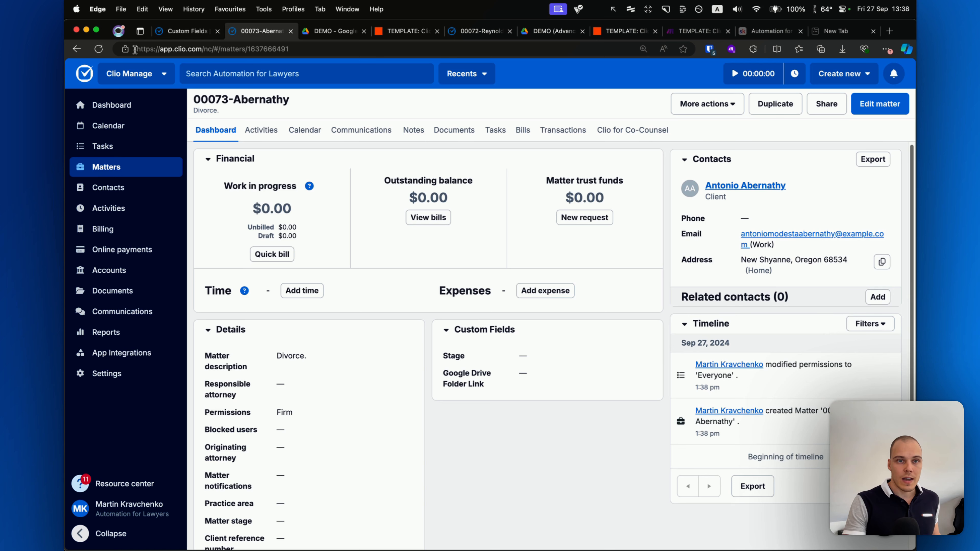
left_click(98, 50)
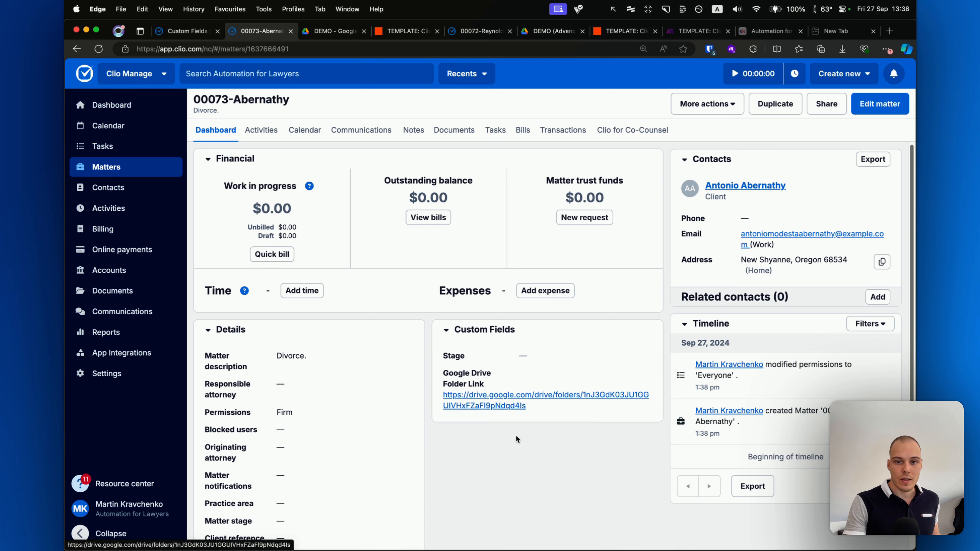
left_click(494, 407)
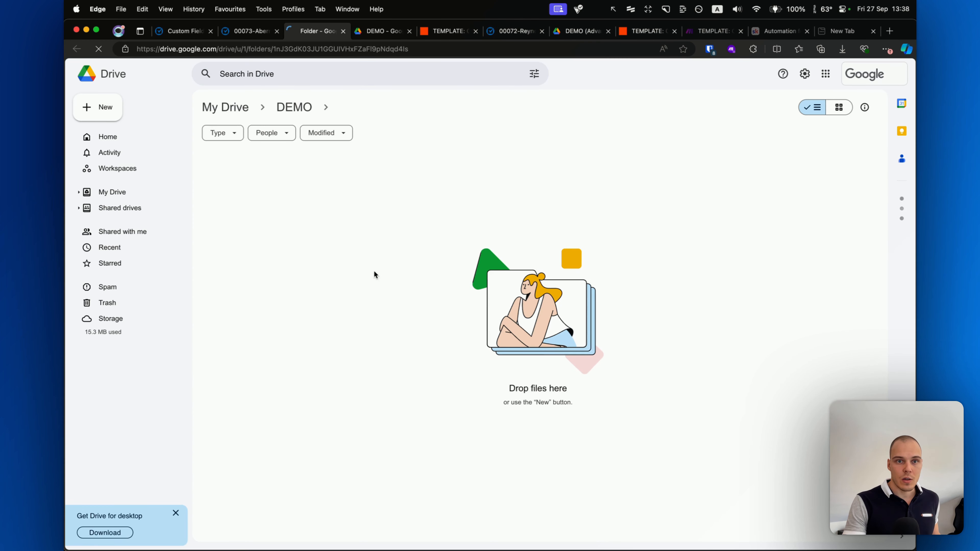
left_click_drag(396, 296, 417, 117)
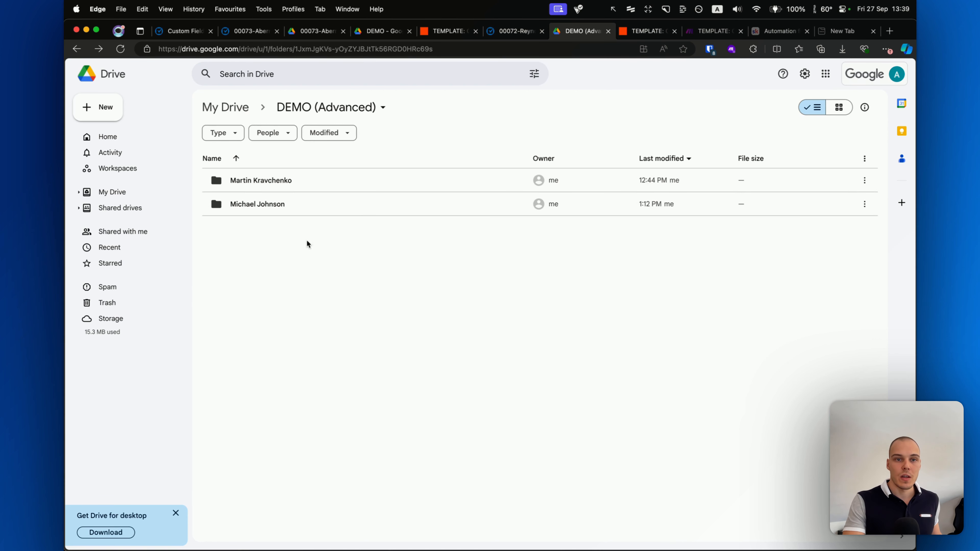
- Look inside the first attorney's subfolder in the DEMO (Advanced) folder and return to the parent folder
double_click(290, 185)
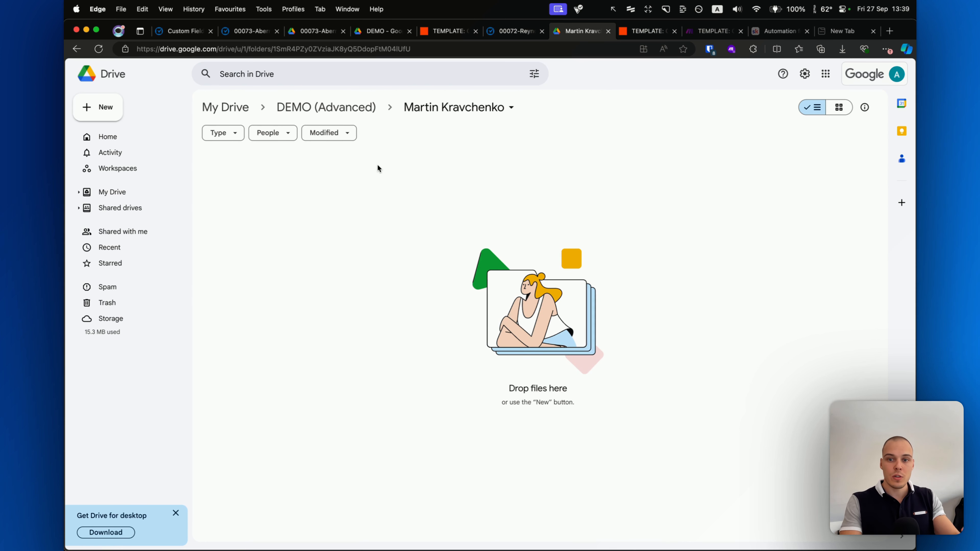
left_click(358, 111)
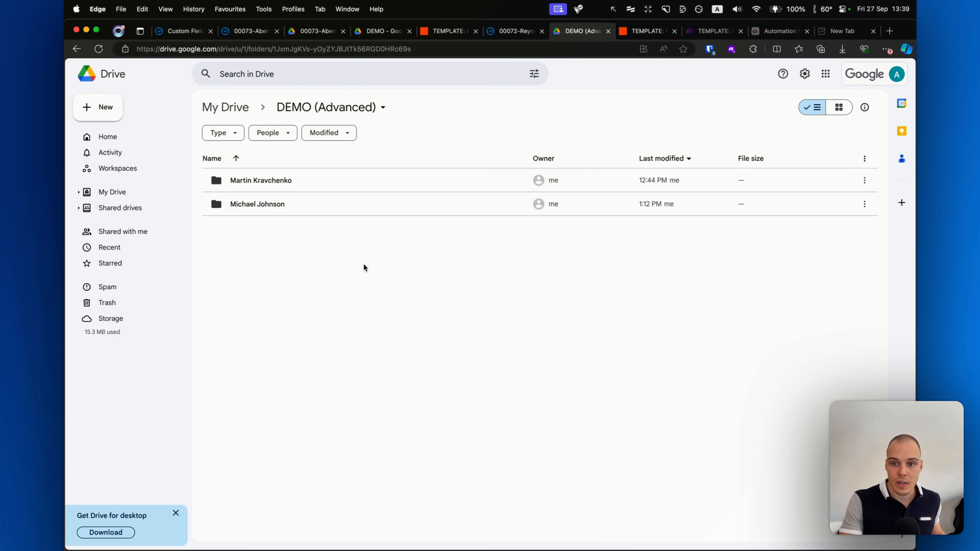
- Switch to the advanced Zap template in Zapier and open its Find a Folder step for editing
left_click(626, 34)
scroll(620, 288, "down", 1)
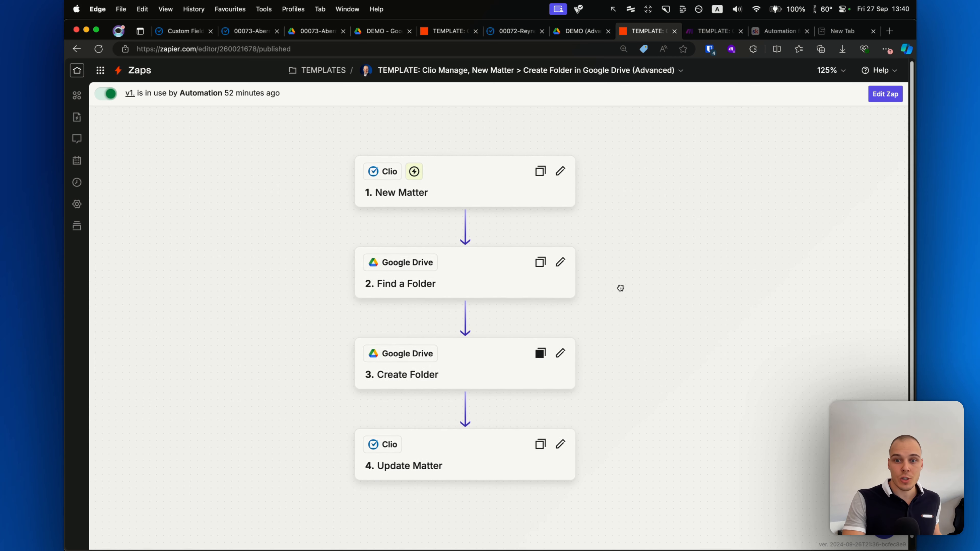
left_click_drag(620, 288, 621, 291)
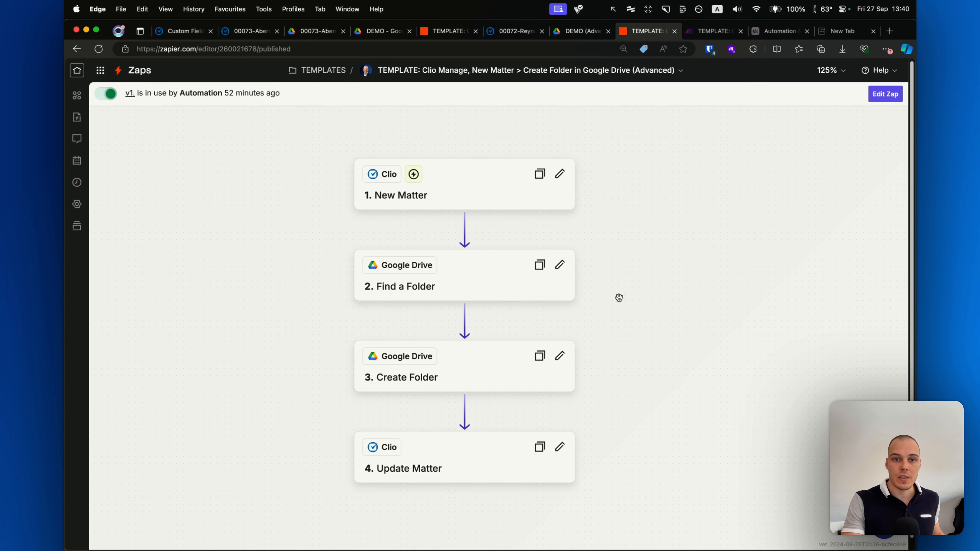
left_click_drag(635, 271, 632, 272)
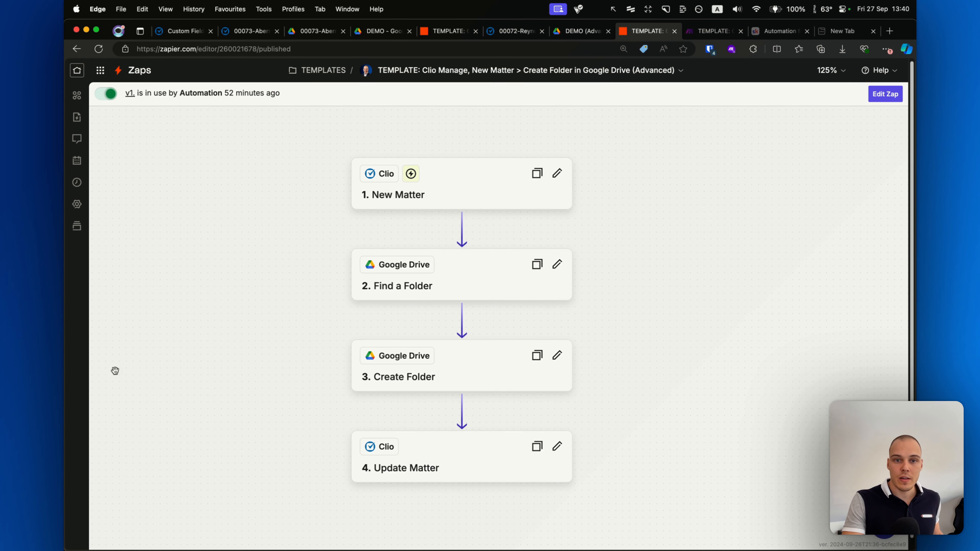
mouse_move(115, 383)
left_mouse_down()
mouse_move(348, 277)
mouse_move(349, 357)
mouse_move(350, 273)
left_mouse_up()
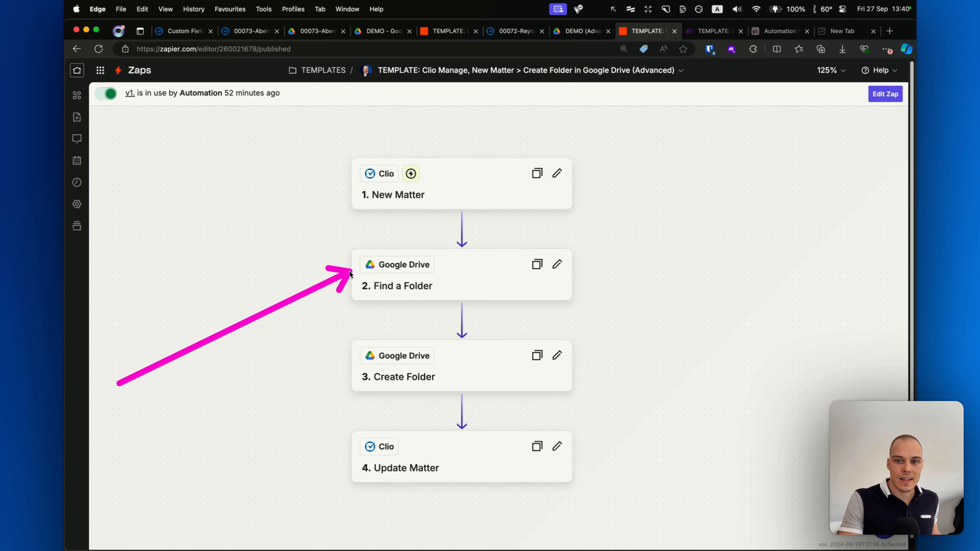
left_click_drag(679, 264, 659, 254)
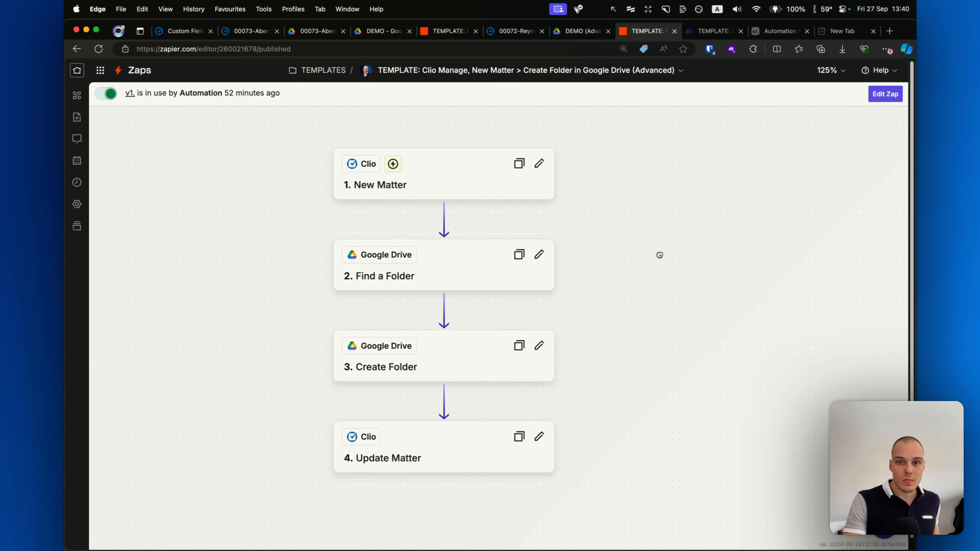
left_click(539, 254)
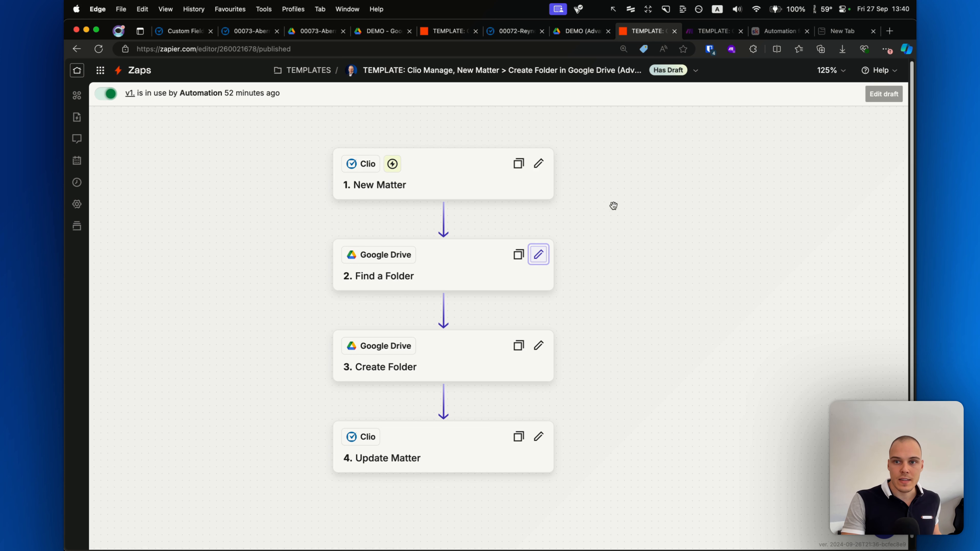
left_click(445, 268)
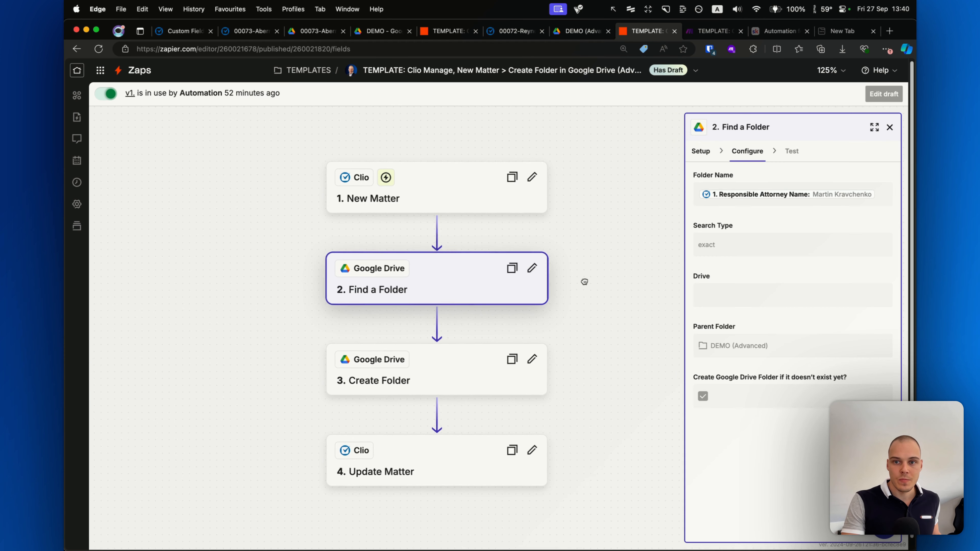
left_click_drag(591, 258, 423, 174)
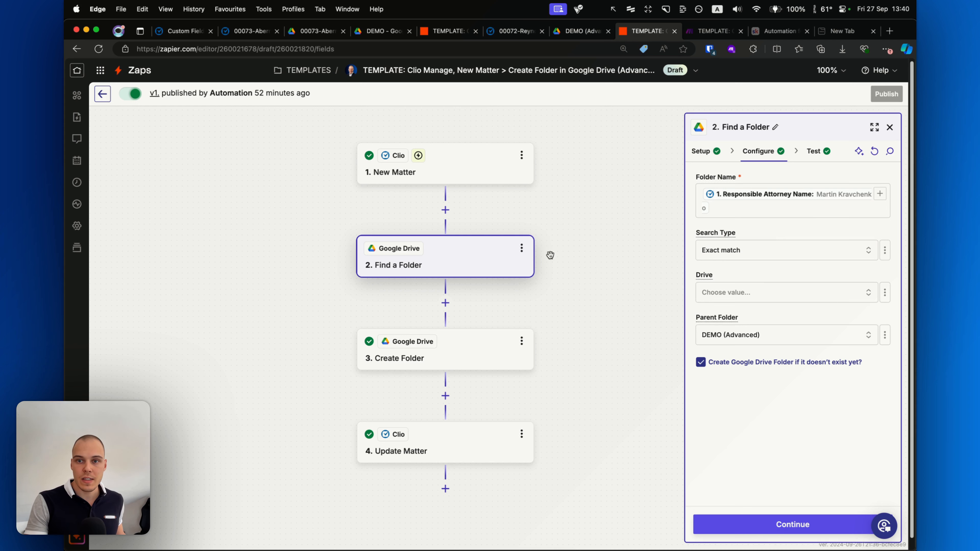
- Review the Find a Folder step's app and action event, and its Folder Name mapping to the Responsible Attorney Name
left_click(701, 151)
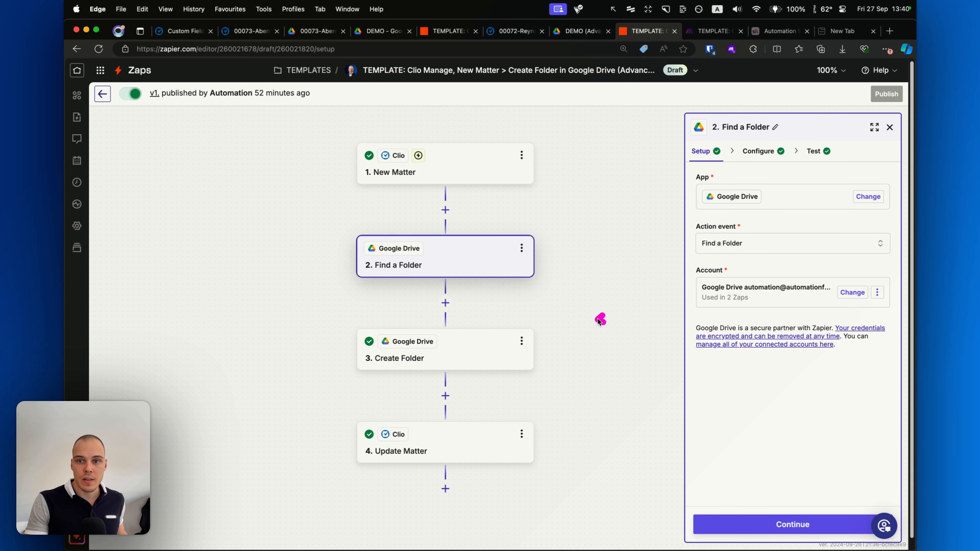
left_click_drag(601, 319, 691, 250)
left_click(760, 152)
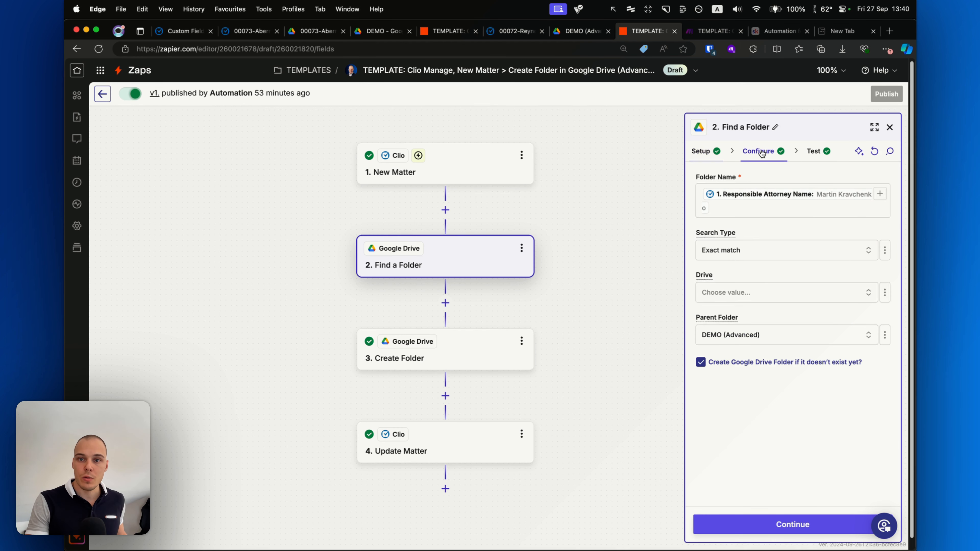
mouse_move(643, 290)
left_mouse_down()
mouse_move(745, 191)
mouse_move(730, 186)
mouse_move(769, 206)
left_mouse_up()
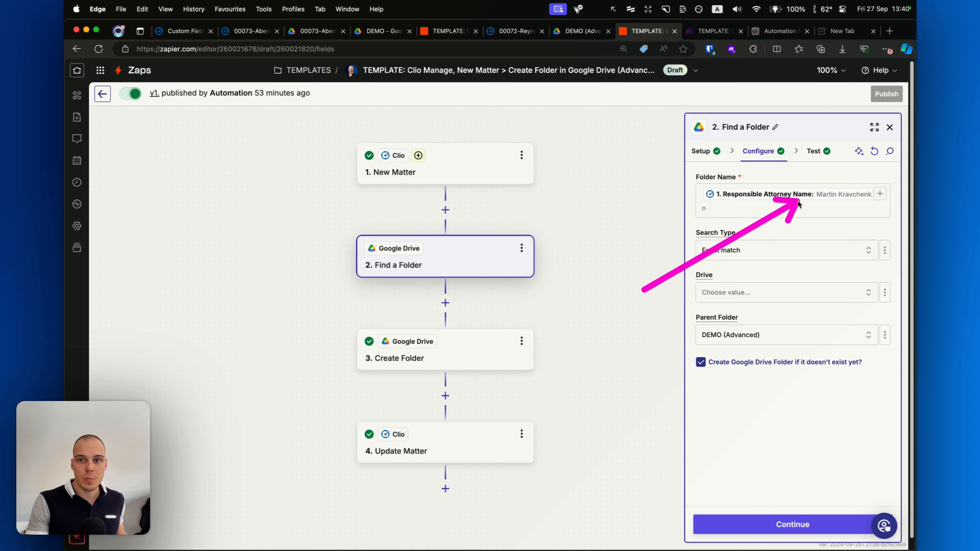
left_click_drag(645, 290, 380, 172)
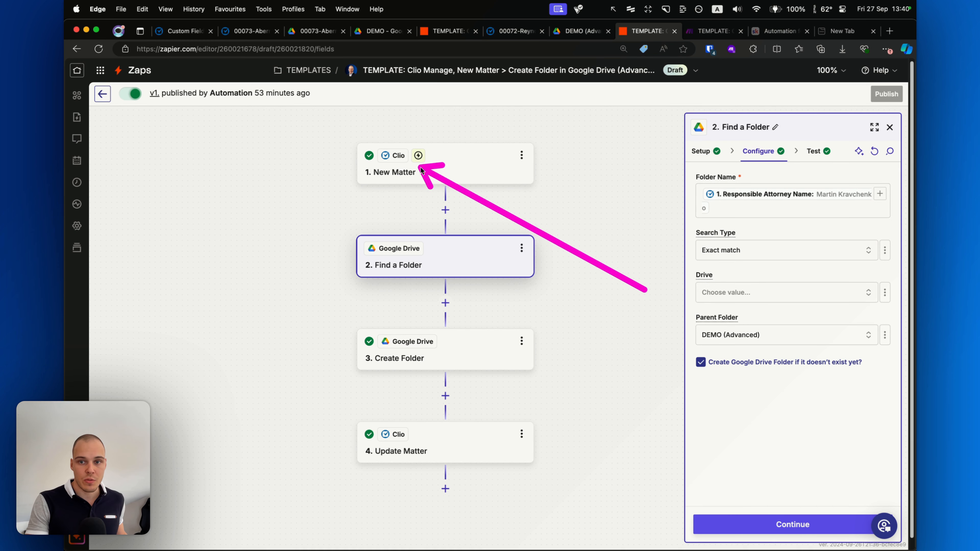
mouse_move(632, 354)
left_mouse_down()
mouse_move(714, 255)
mouse_move(684, 278)
mouse_move(682, 333)
left_mouse_up()
- Inspect the Parent Folder choices and the create-if-missing option, comparing them with the DEMO (Advanced) folder in Google Drive
left_click(720, 334)
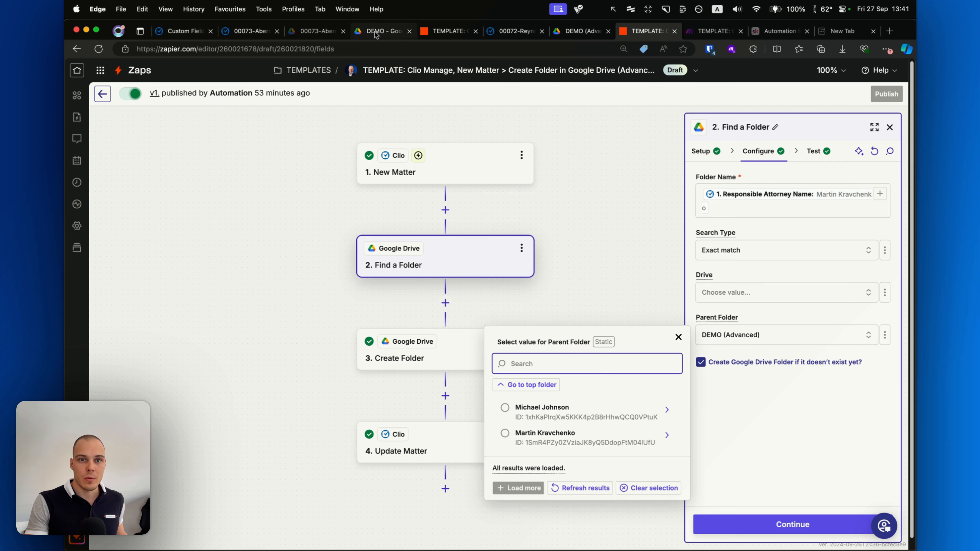
left_click(579, 31)
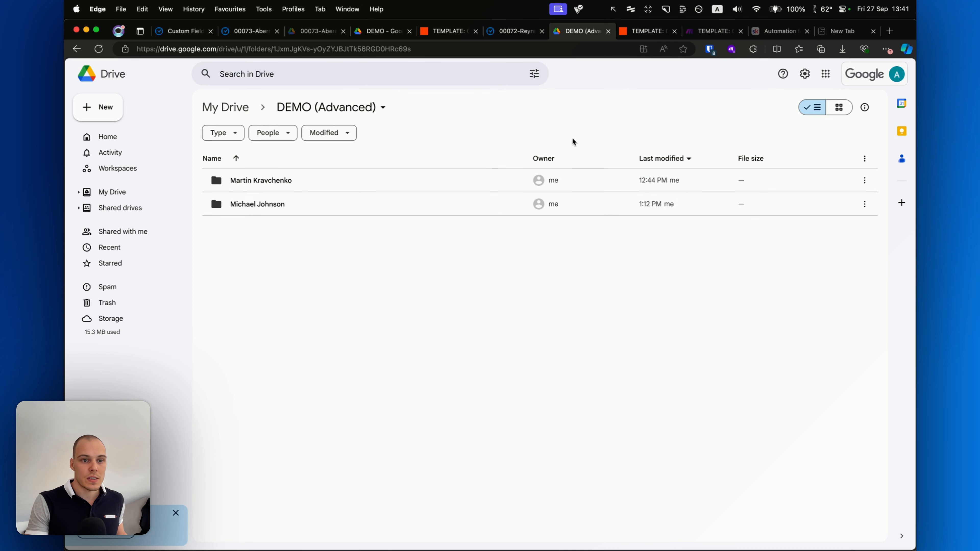
left_click(645, 31)
left_click(734, 412)
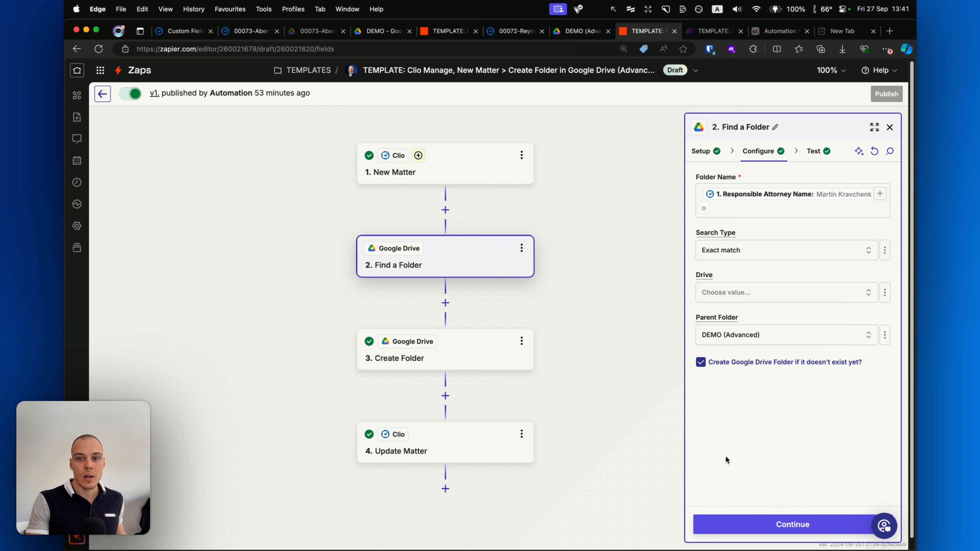
mouse_move(733, 461)
left_mouse_down()
mouse_move(706, 372)
mouse_move(847, 369)
mouse_move(773, 387)
left_mouse_up()
key("Escape")
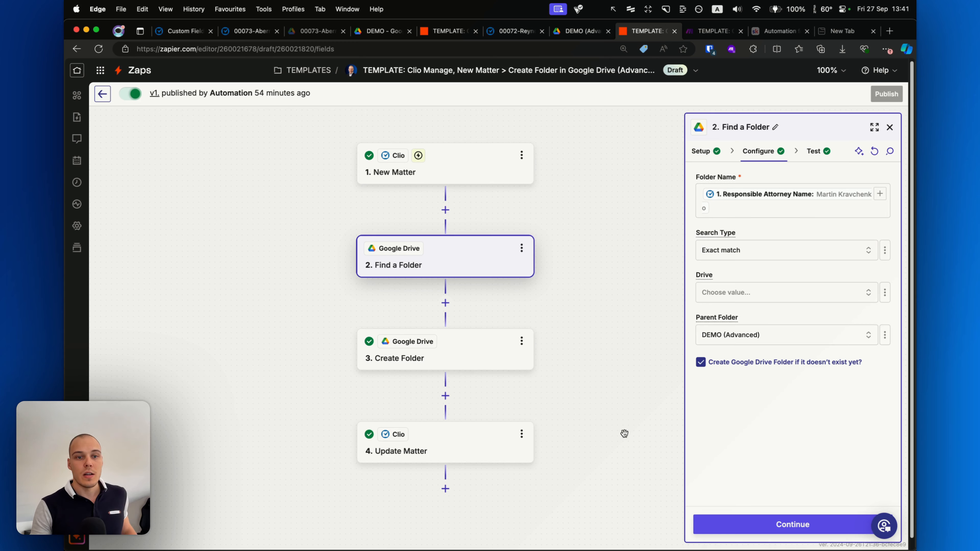
left_click(582, 32)
left_click(617, 30)
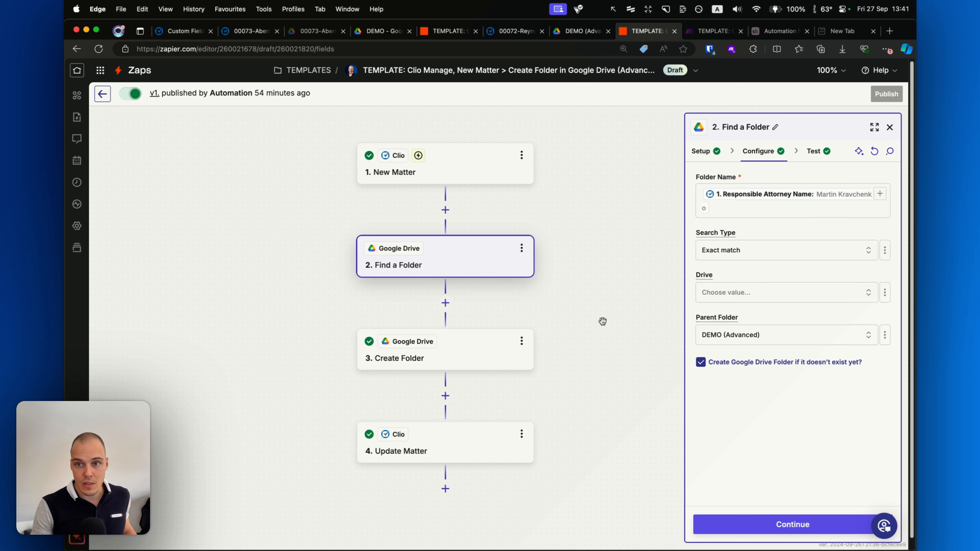
- Review the Create Folder step's configuration and trace its Parent Folder ID to the Find a Folder step's test output
left_click(513, 341)
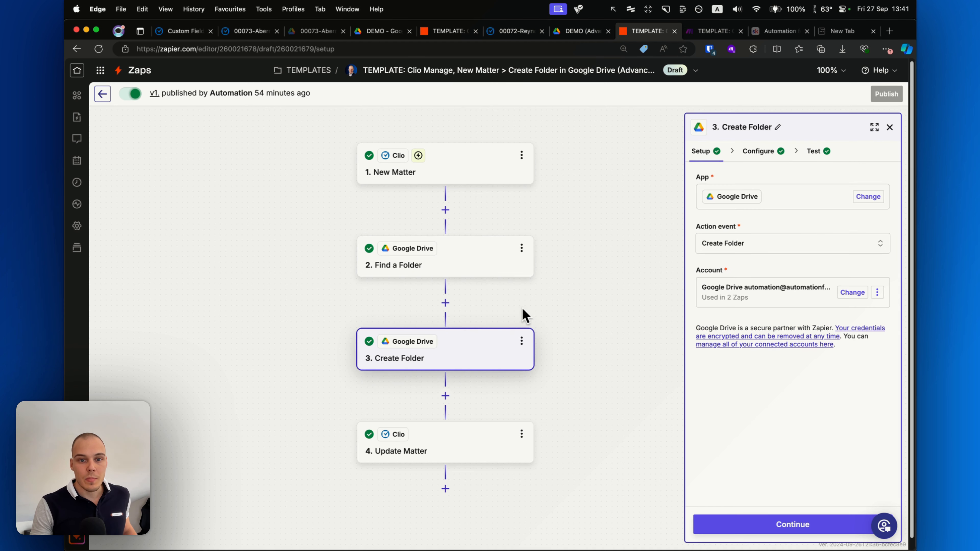
left_click(778, 155)
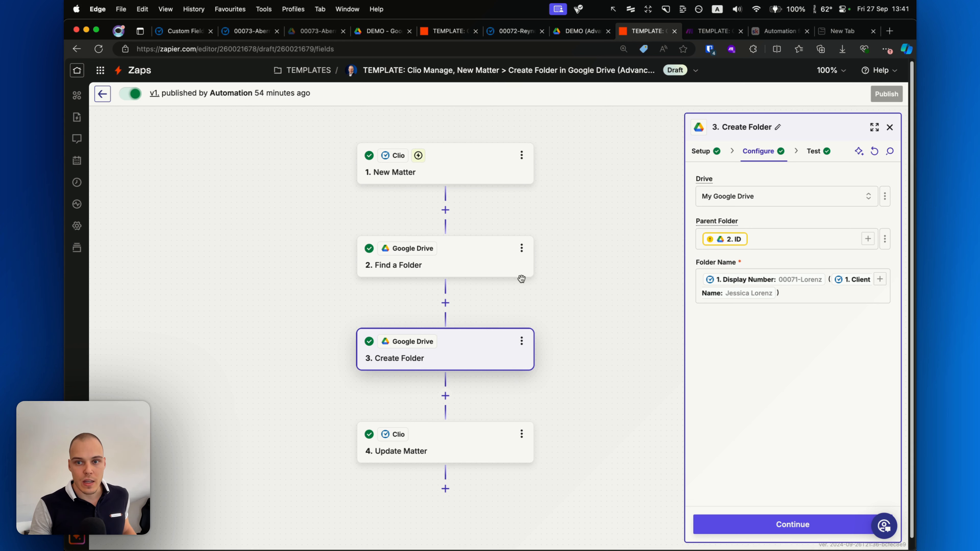
left_click(444, 271)
left_click(814, 158)
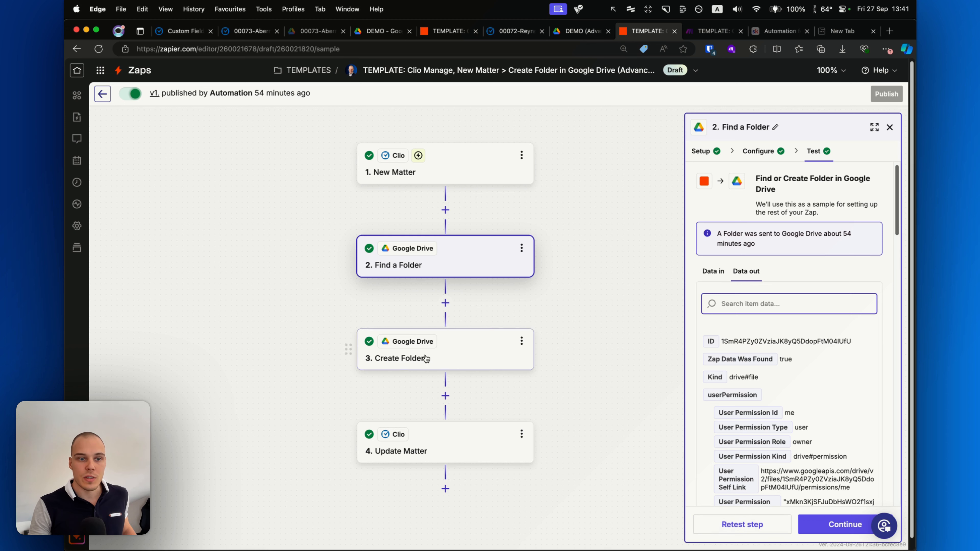
mouse_move(842, 424)
left_mouse_down()
mouse_move(732, 359)
mouse_move(827, 349)
left_mouse_up()
left_click(471, 367)
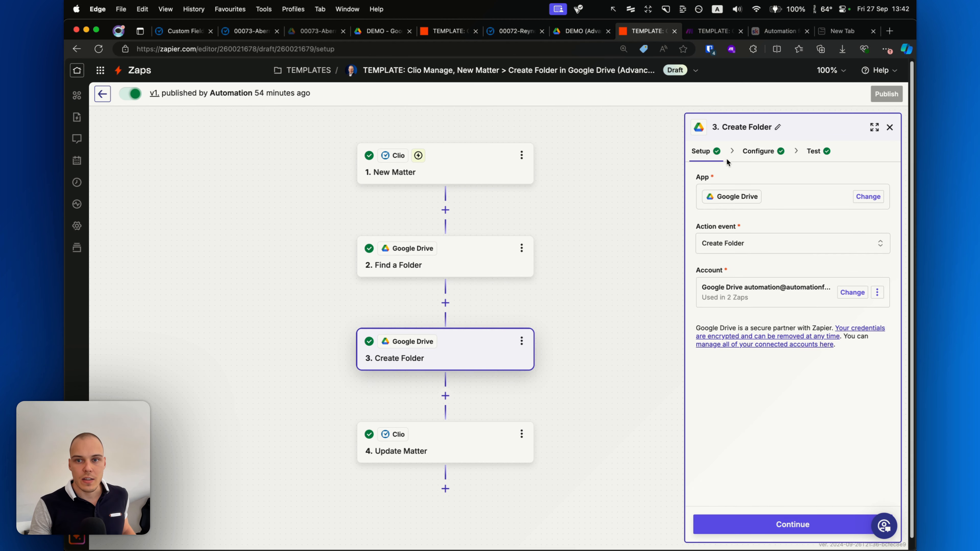
left_click(758, 151)
mouse_move(756, 381)
left_mouse_down()
mouse_move(720, 247)
mouse_move(703, 250)
mouse_move(780, 249)
mouse_move(727, 249)
mouse_move(748, 250)
left_mouse_up()
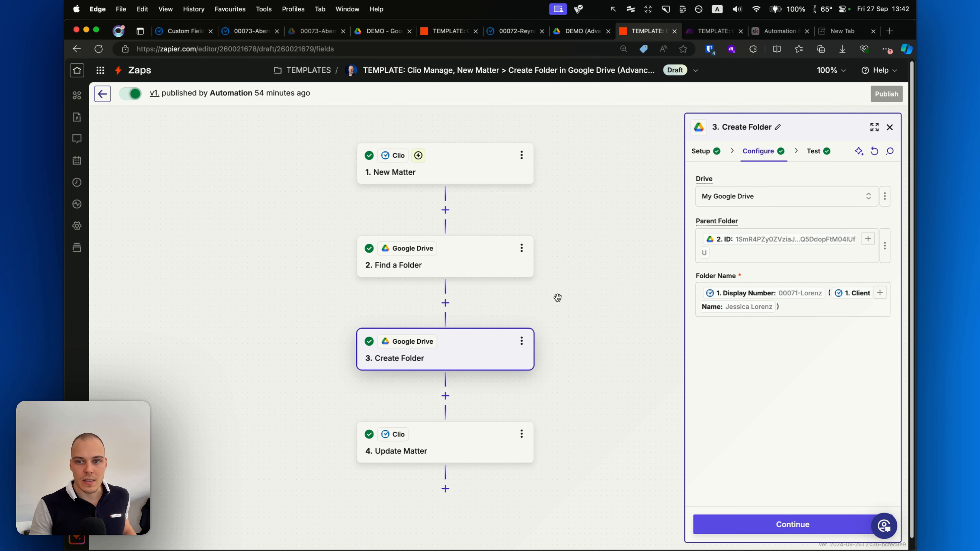
- Check the setup of the Update Matter step and open the Zap's run history
left_click(523, 448)
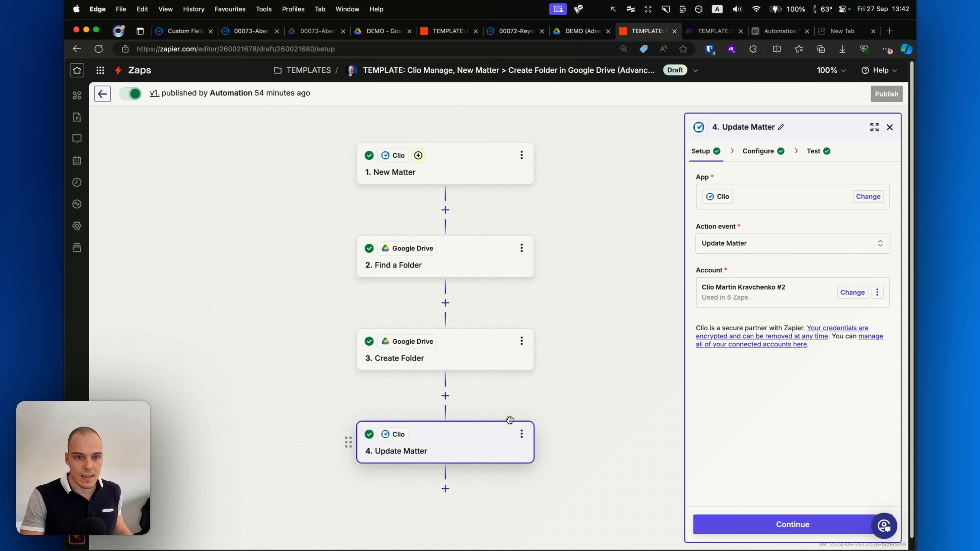
mouse_move(596, 418)
left_mouse_down()
mouse_move(422, 357)
mouse_move(444, 342)
mouse_move(443, 358)
left_mouse_up()
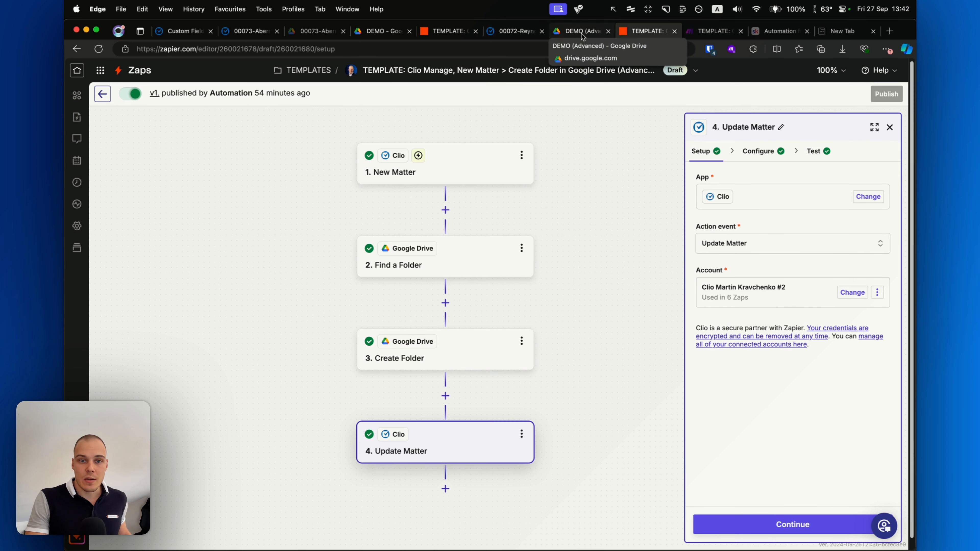
left_click(77, 182)
key("ctrl+a")
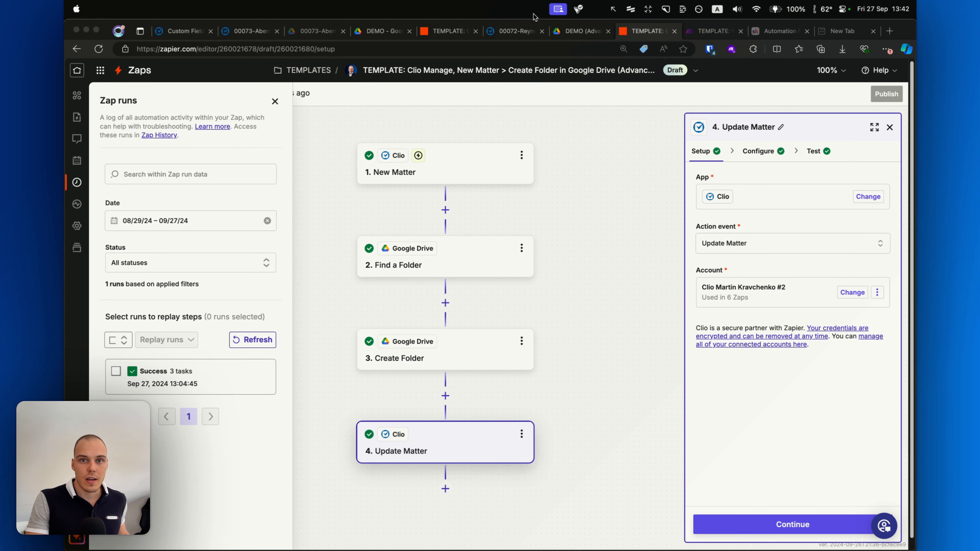
- Start a new matter in Clio with an existing contact as the client and "Real estate." as the matter description
left_click(512, 32)
left_click(107, 167)
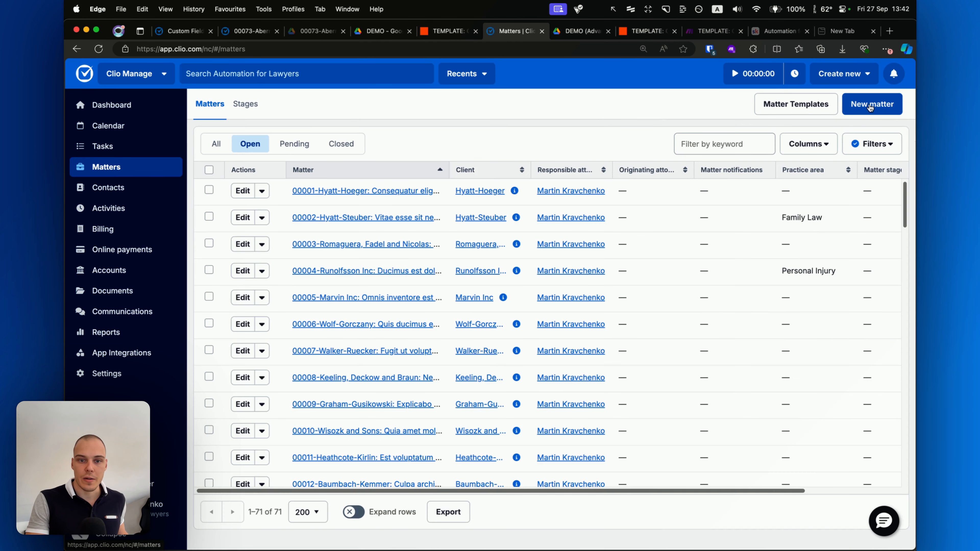
left_click(871, 104)
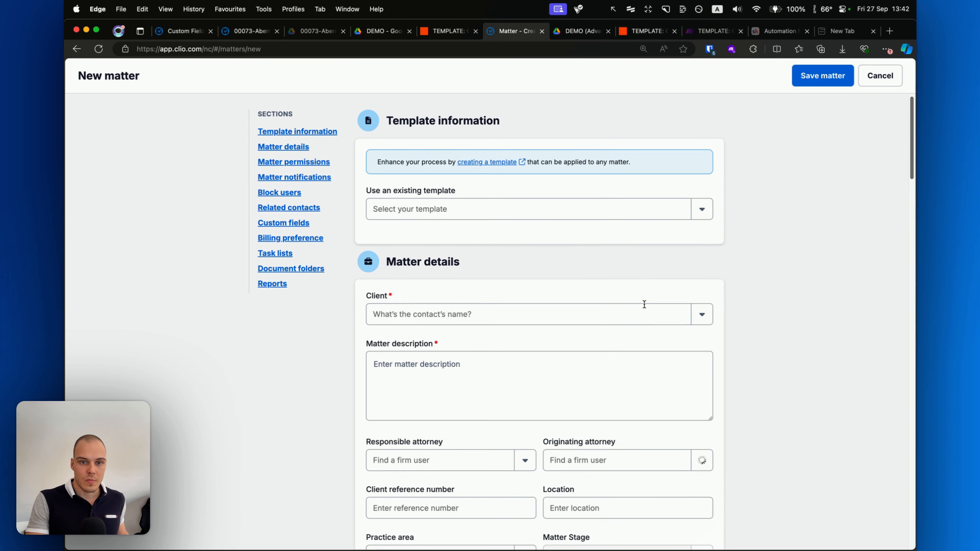
scroll(645, 305, "down", 1)
left_click(701, 298)
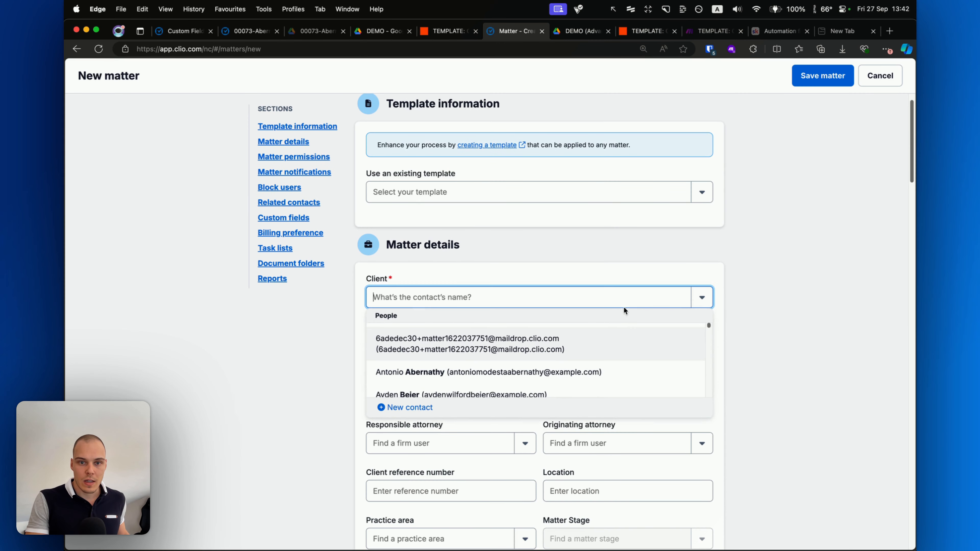
scroll(640, 305, "down", 3)
scroll(625, 355, "down", 3)
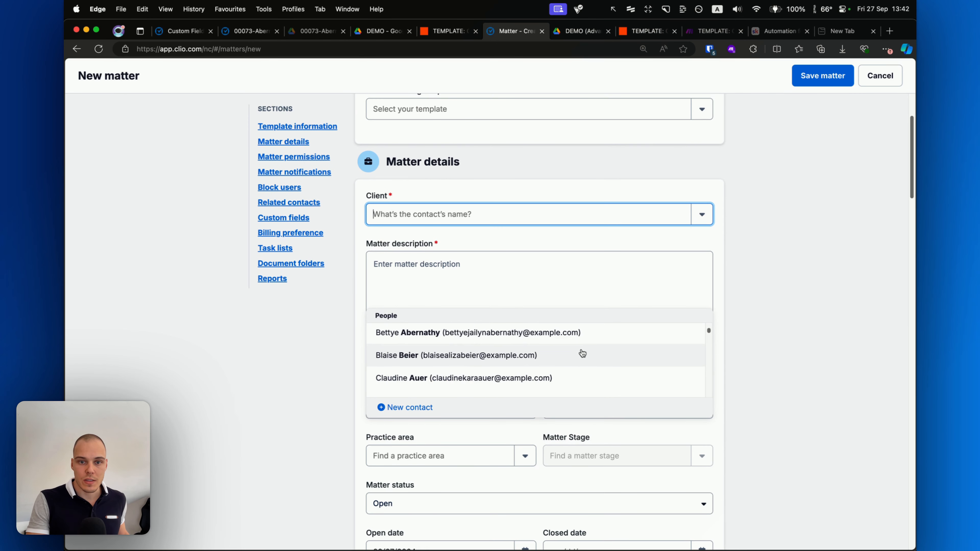
left_click(591, 353)
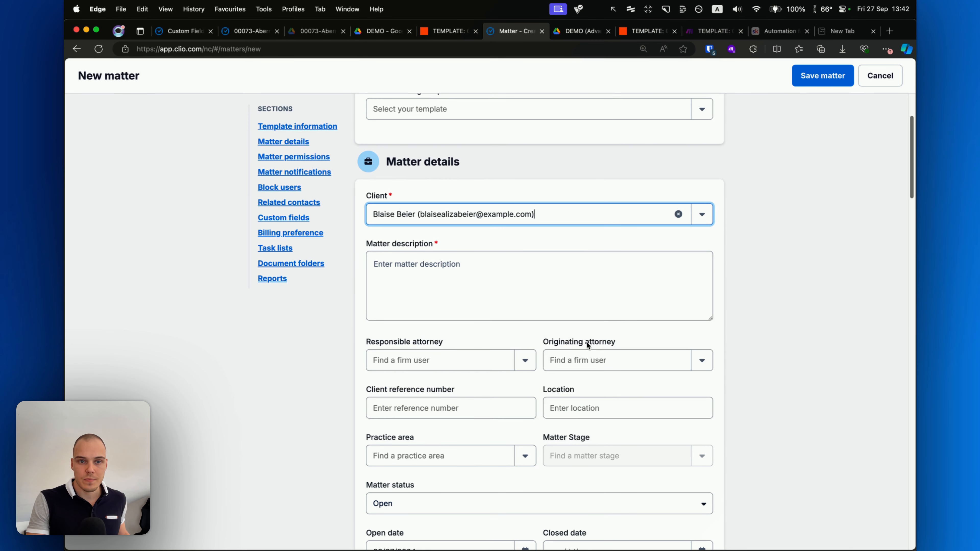
left_click(443, 268)
type("Ra")
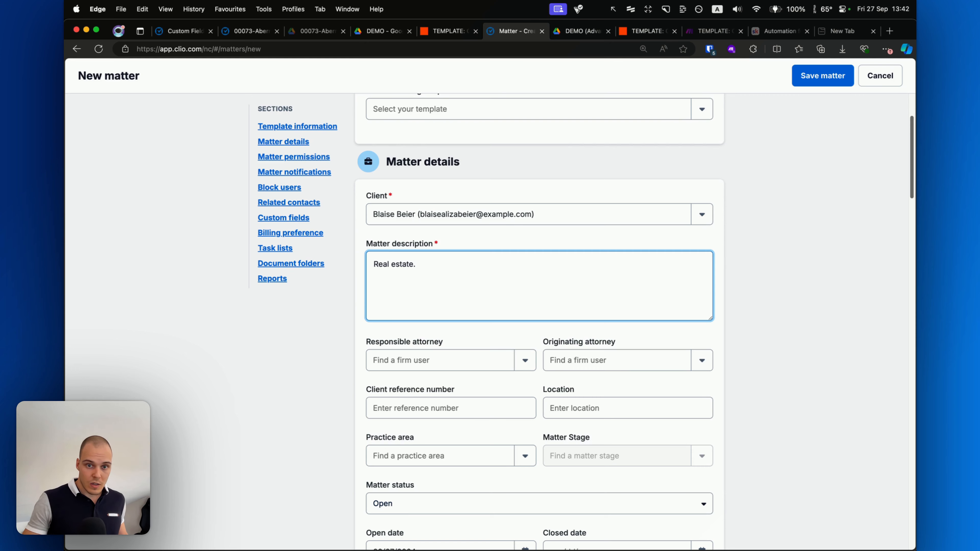
- Assign yourself as the responsible attorney, grant Everyone access to the matter, and save it
scroll(441, 270, "down", 4)
left_click(509, 201)
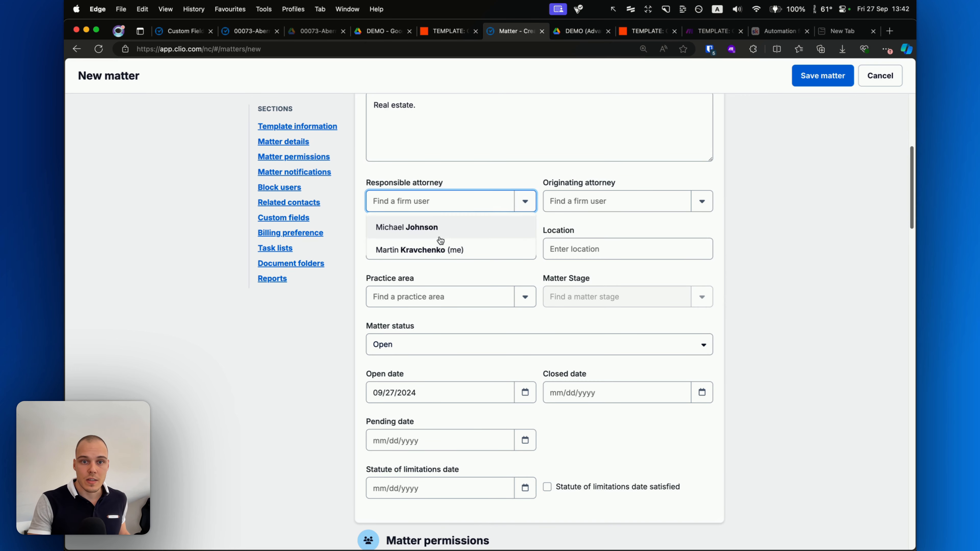
left_click(426, 258)
scroll(757, 260, "down", 10)
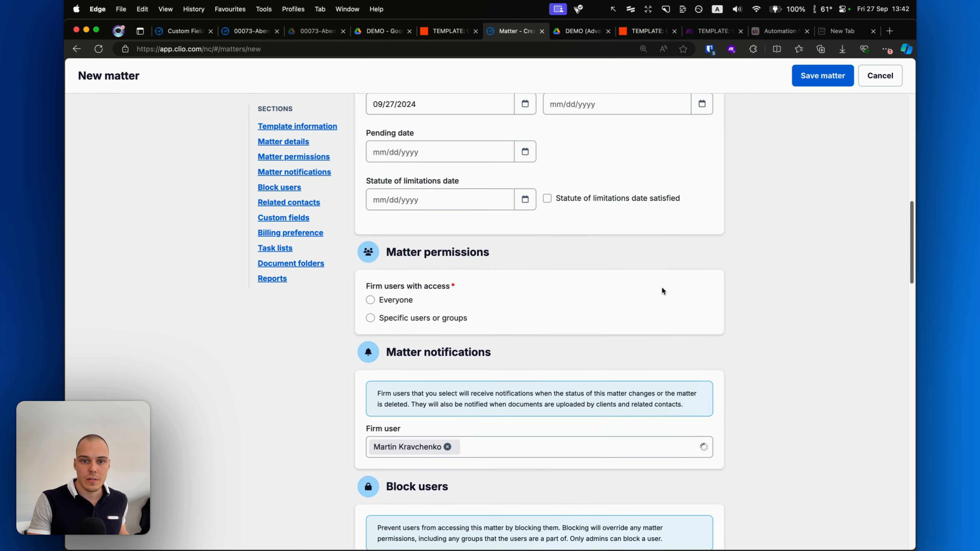
left_click(390, 206)
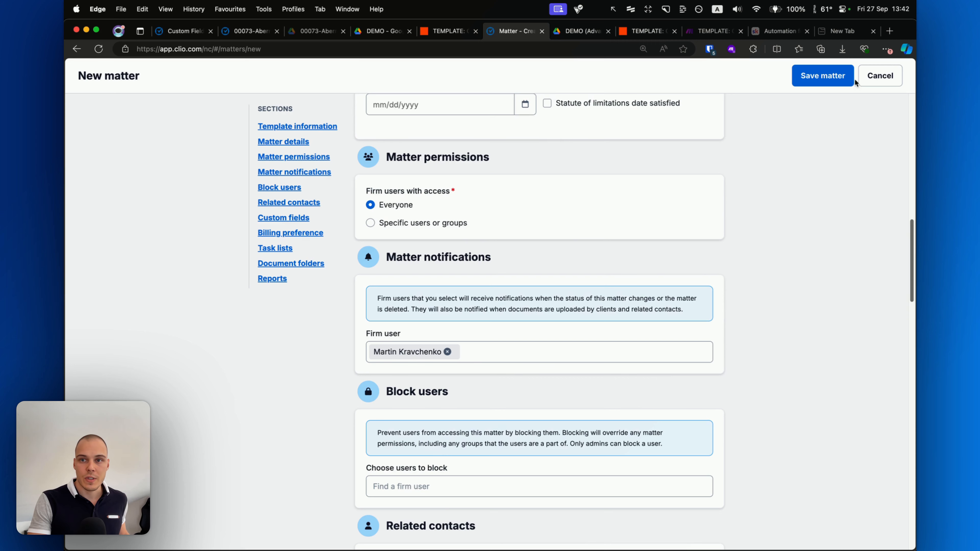
left_click(830, 77)
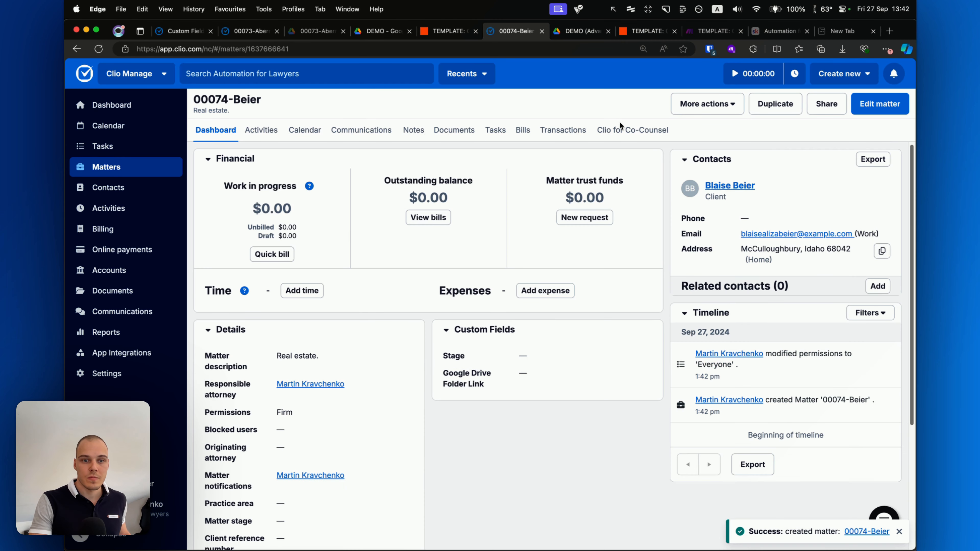
- Switch from the new Clio matter to the Zap in Zapier and refresh its run history
key("ctrl+a")
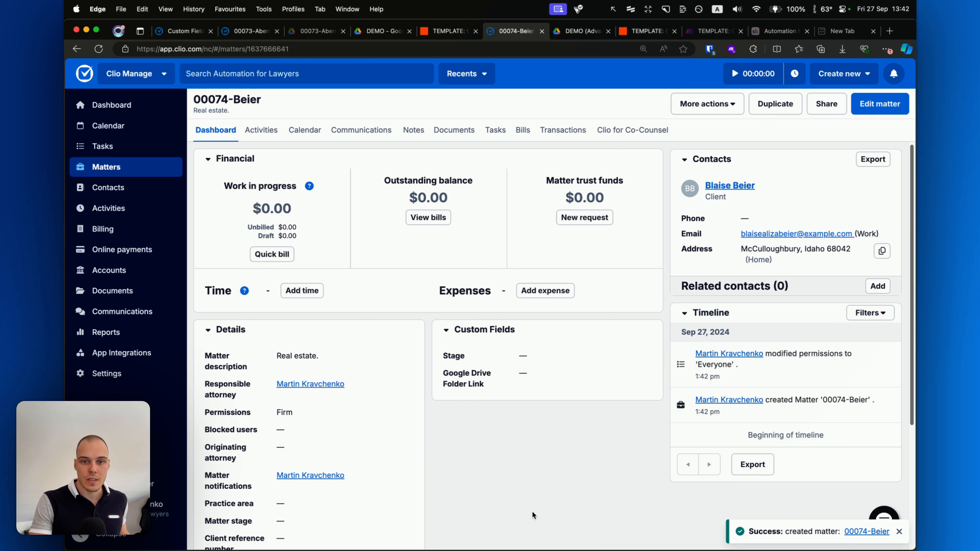
mouse_move(535, 489)
left_mouse_down()
mouse_move(486, 391)
mouse_move(514, 375)
left_mouse_up()
key("Escape")
left_click(640, 30)
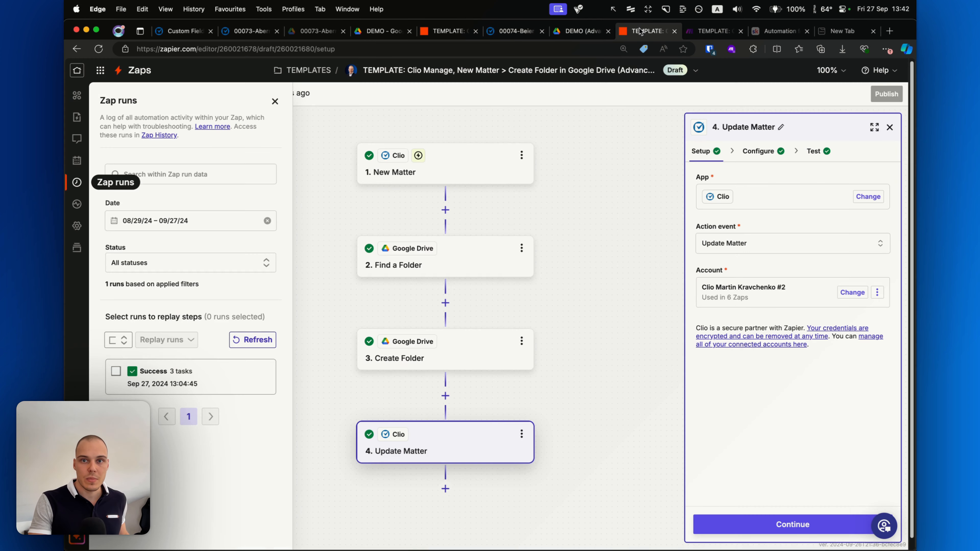
left_click(254, 343)
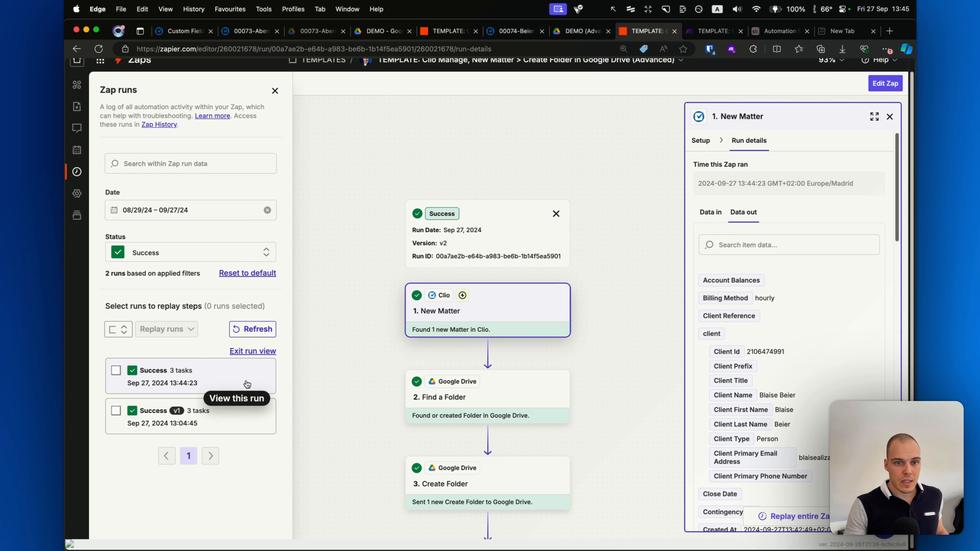
- Inspect the latest successful run's output for the Find a Folder, Create Folder and Update Matter steps
scroll(594, 359, "down", 3)
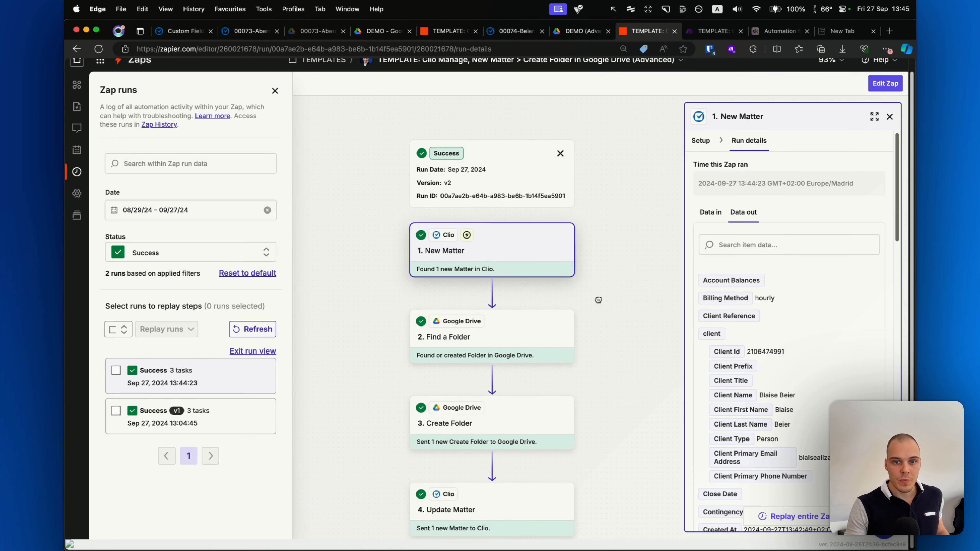
left_click(462, 337)
scroll(586, 395, "down", 1)
mouse_move(624, 431)
left_mouse_down()
mouse_move(683, 336)
mouse_move(729, 292)
left_mouse_up()
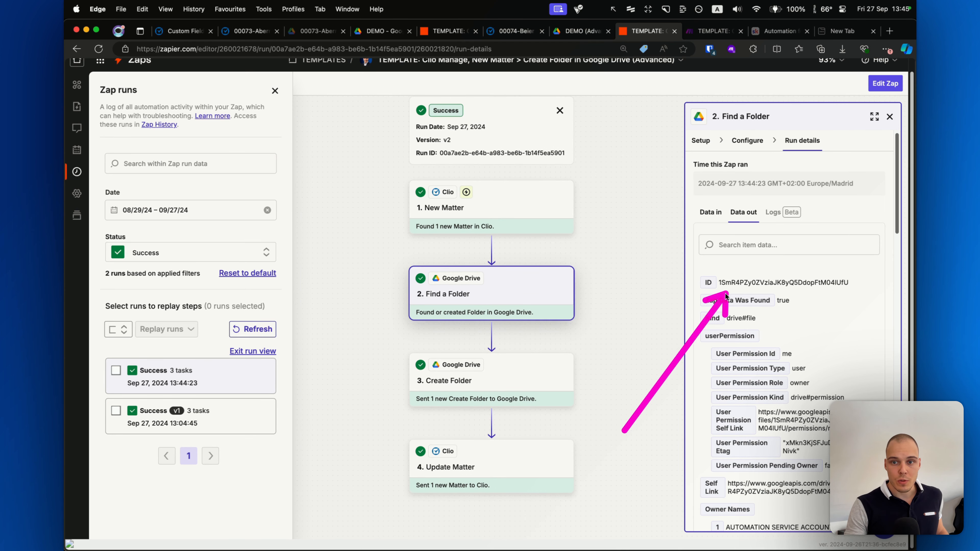
left_click(542, 382)
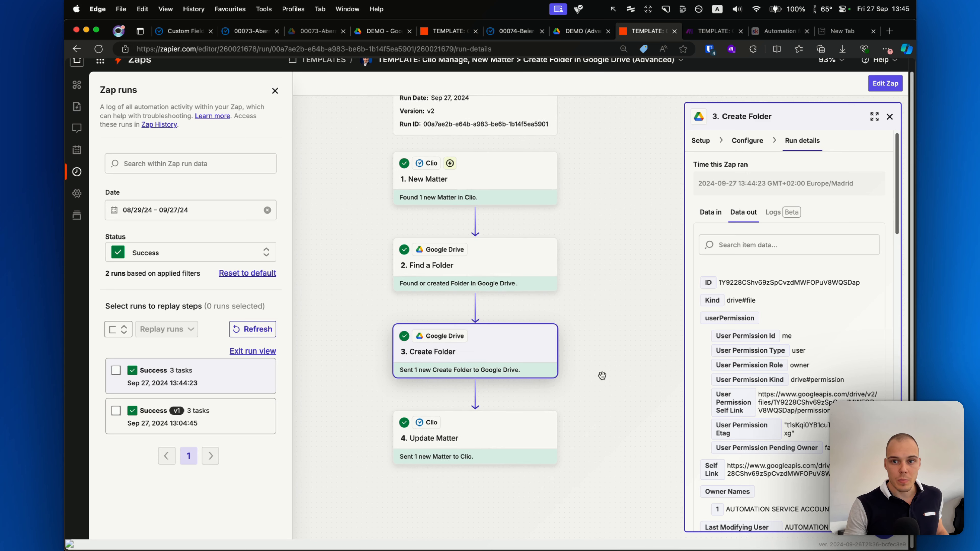
left_click(501, 419)
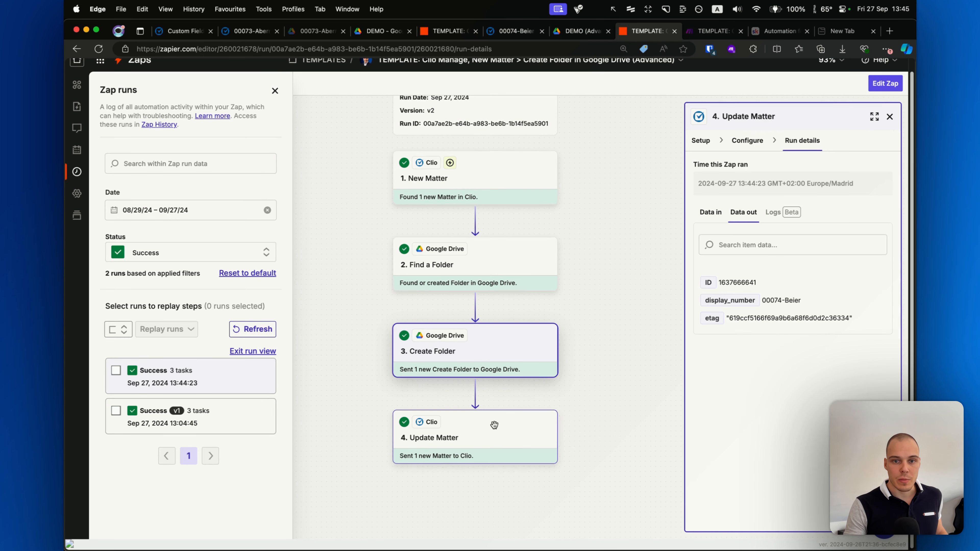
- Check the responsible attorney's folder inside DEMO (Advanced) in Google Drive for the new matter's folder, and return to the Clio matter
left_click(579, 31)
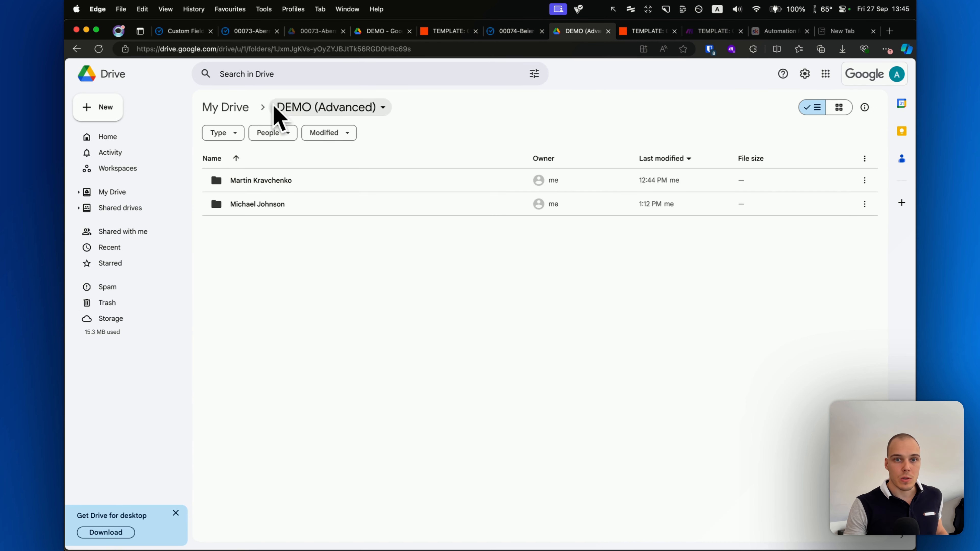
double_click(258, 181)
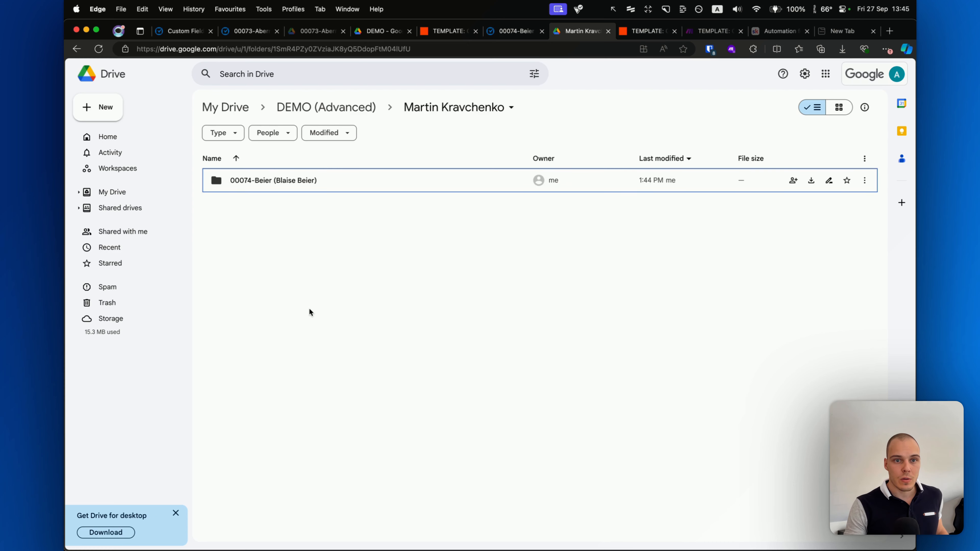
mouse_move(321, 347)
left_mouse_down()
mouse_move(291, 275)
mouse_move(239, 195)
left_mouse_up()
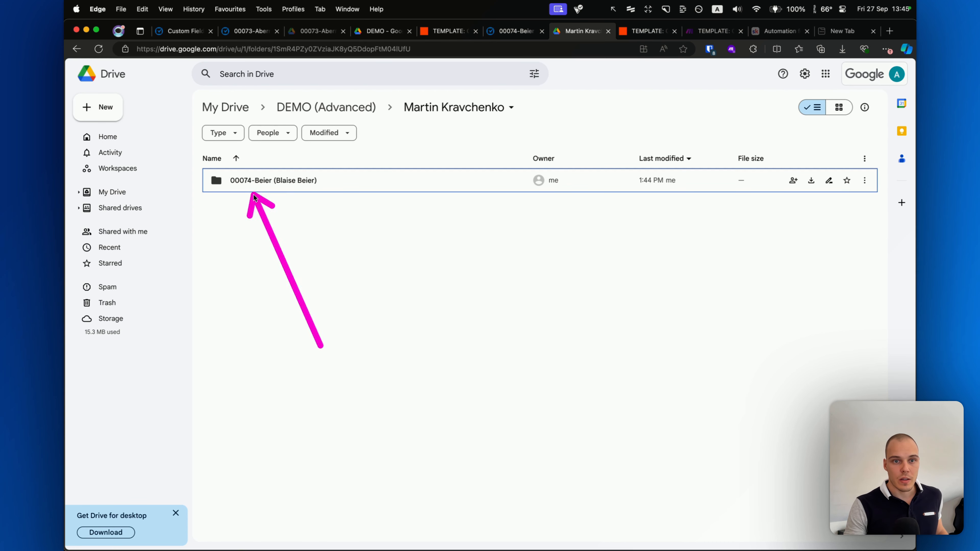
left_click(513, 30)
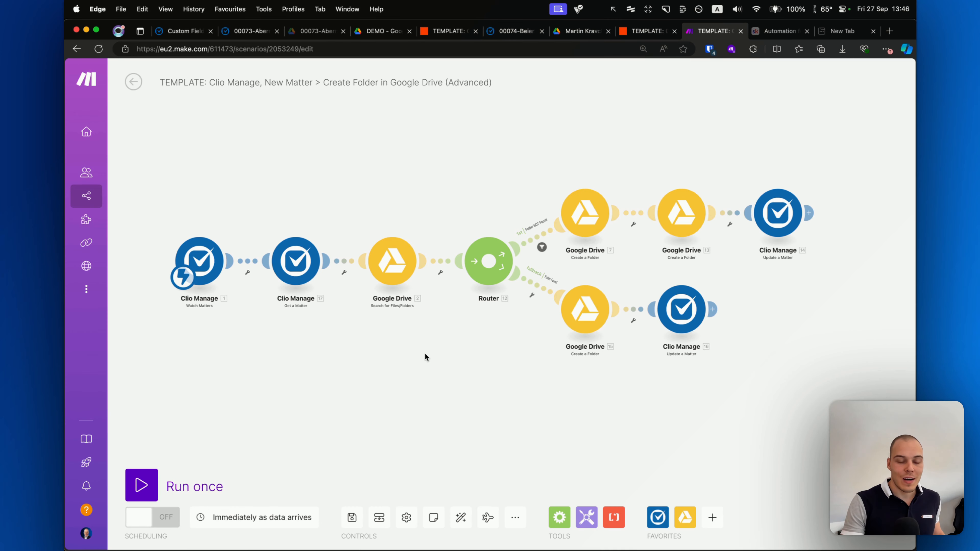
- In the Make version of the automation, check the Watch Matters trigger's webhook and open the Get a Matter module
left_click_drag(259, 324, 310, 318)
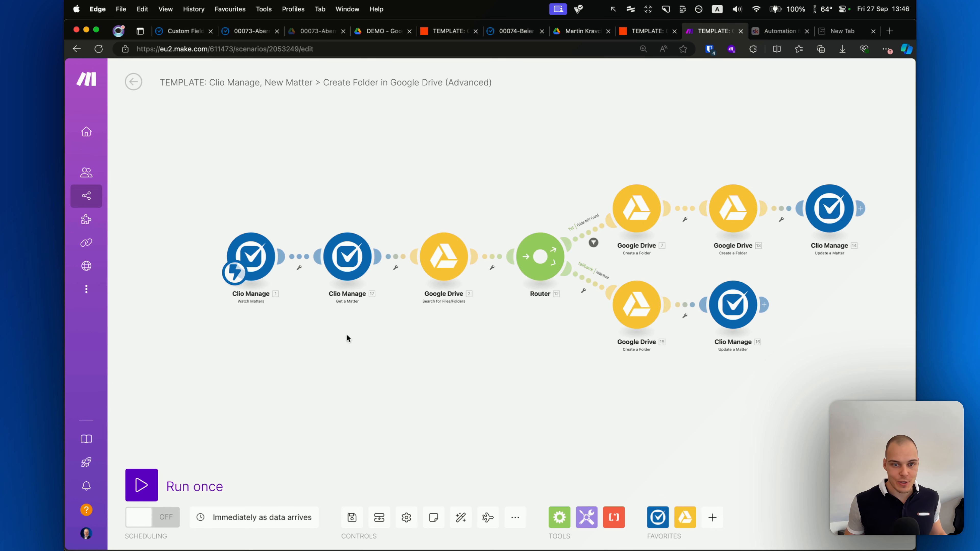
left_click_drag(345, 321, 315, 327)
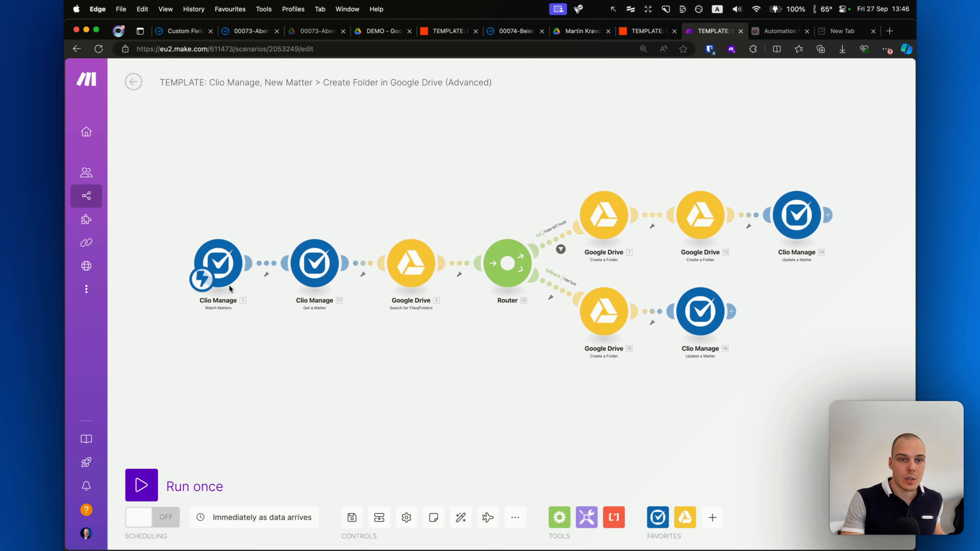
left_click(224, 275)
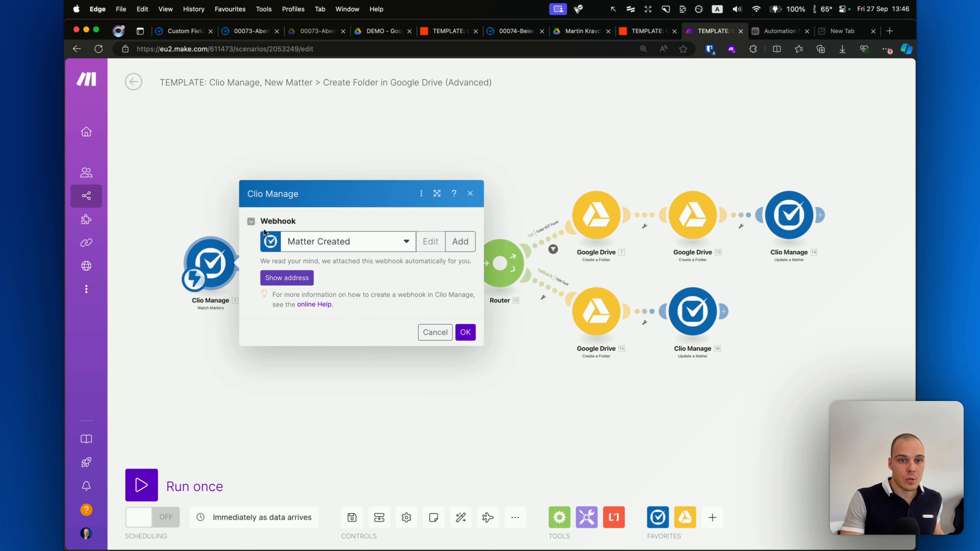
left_click(201, 341)
left_click(308, 270)
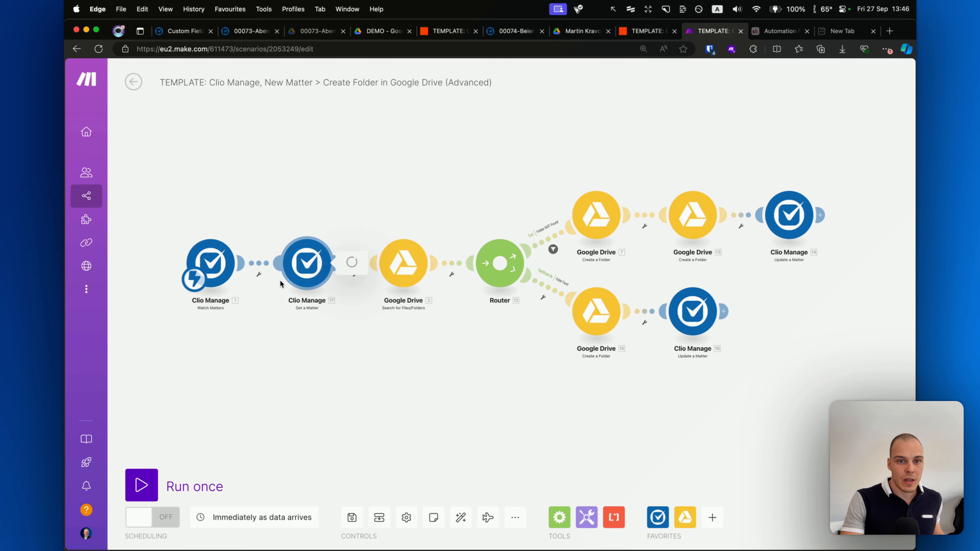
left_click(295, 336)
left_click_drag(356, 340, 327, 346)
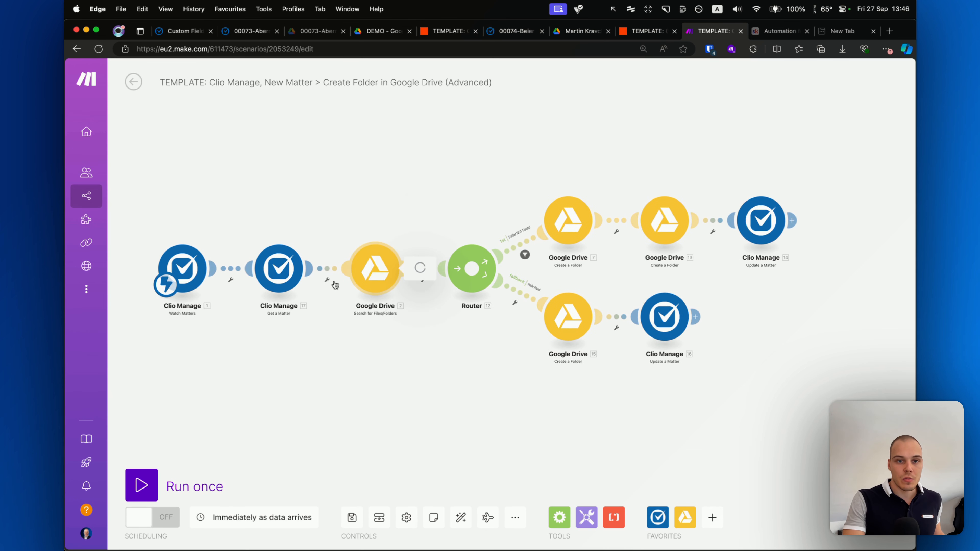
- Review the folder location, attorney name query and search options of the Search for Files/Folders module, and close it without changes
left_click(370, 293)
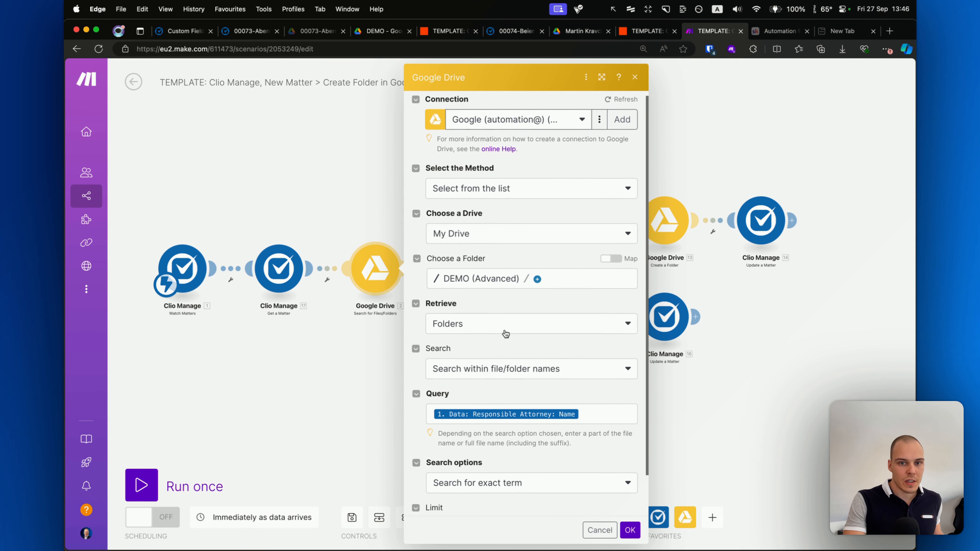
scroll(502, 340, "down", 3)
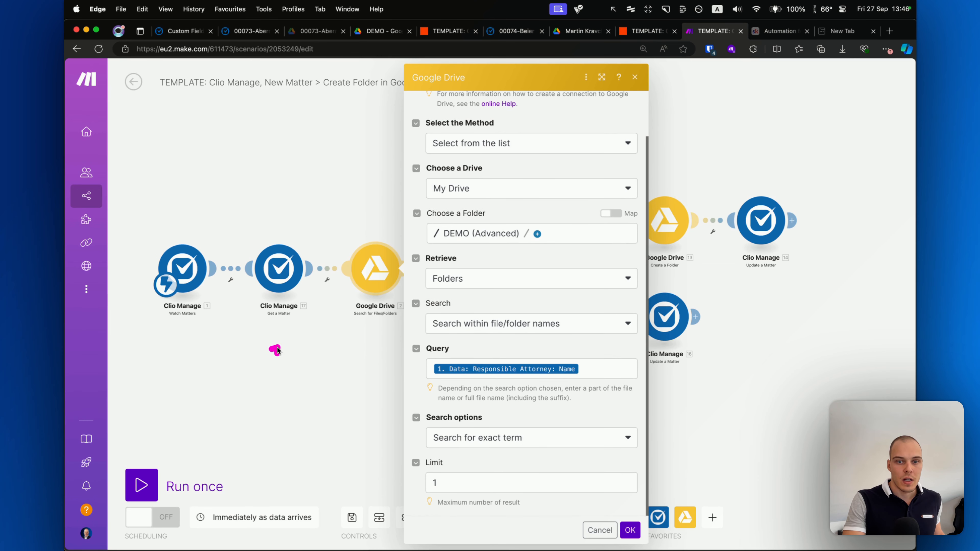
mouse_move(277, 351)
left_mouse_down()
mouse_move(405, 325)
mouse_move(429, 361)
mouse_move(427, 428)
left_mouse_up()
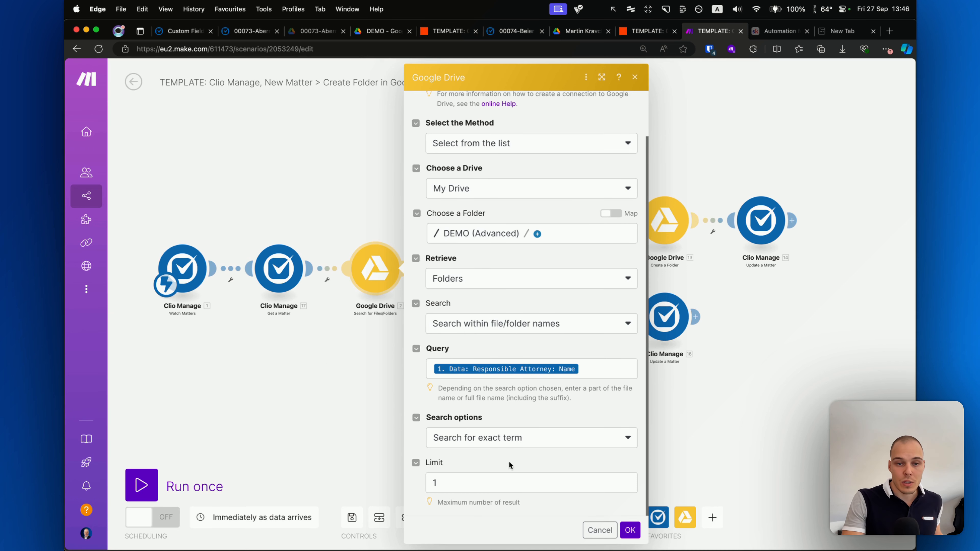
left_click(589, 527)
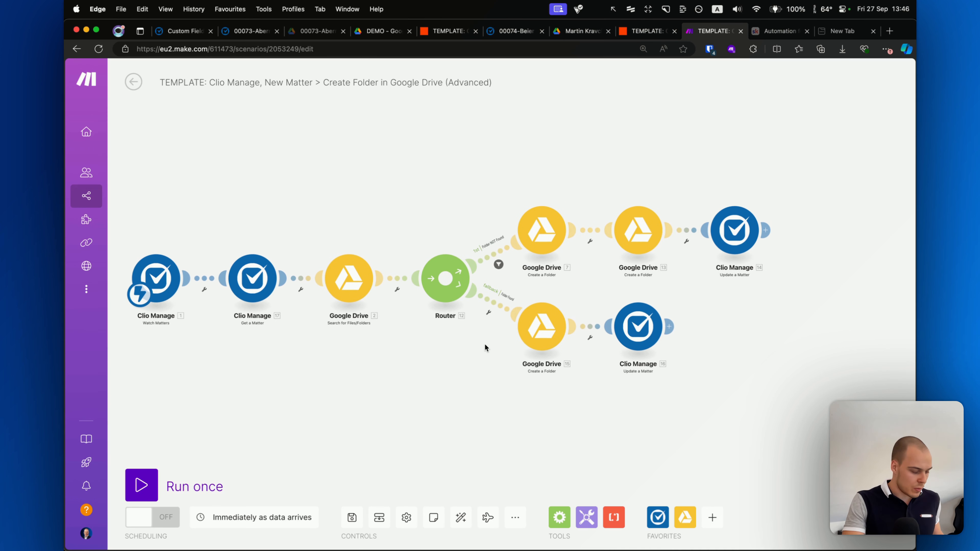
- Examine the condition of the Folder NOT Found filter on the router's first route
key("super+plus")
key("super+minus")
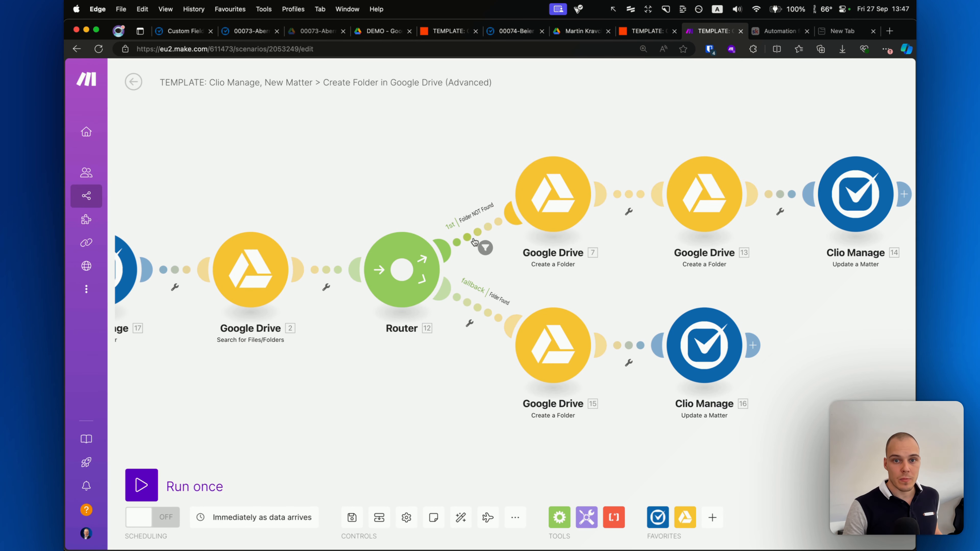
left_click(430, 263)
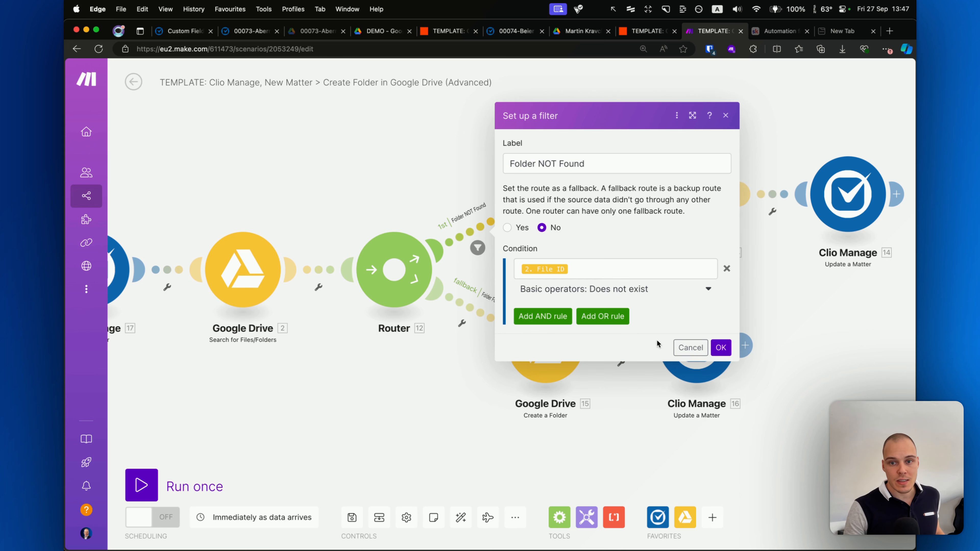
left_click(691, 347)
- Review the folder location and naming settings of both Create a Folder modules on the Folder NOT Found route
left_click_drag(592, 242, 481, 267)
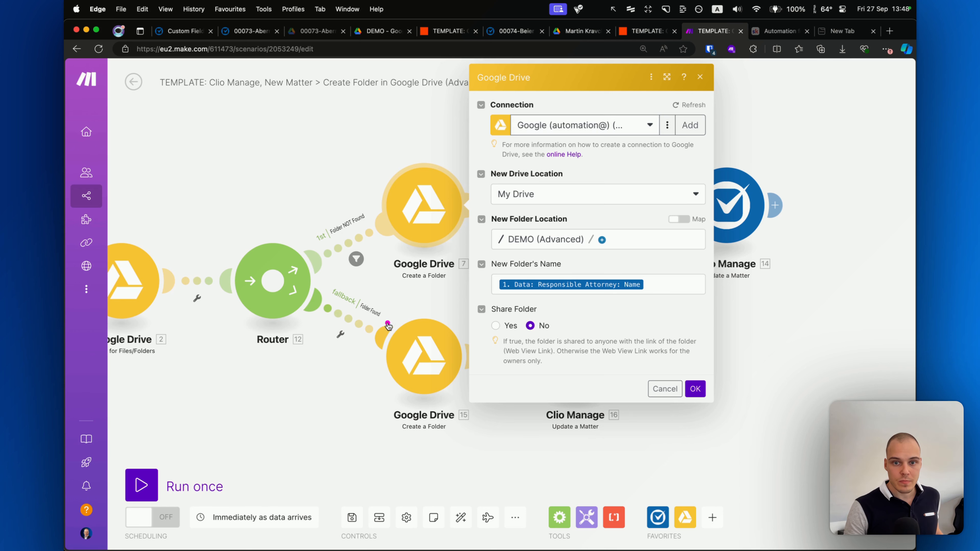
left_click(740, 303)
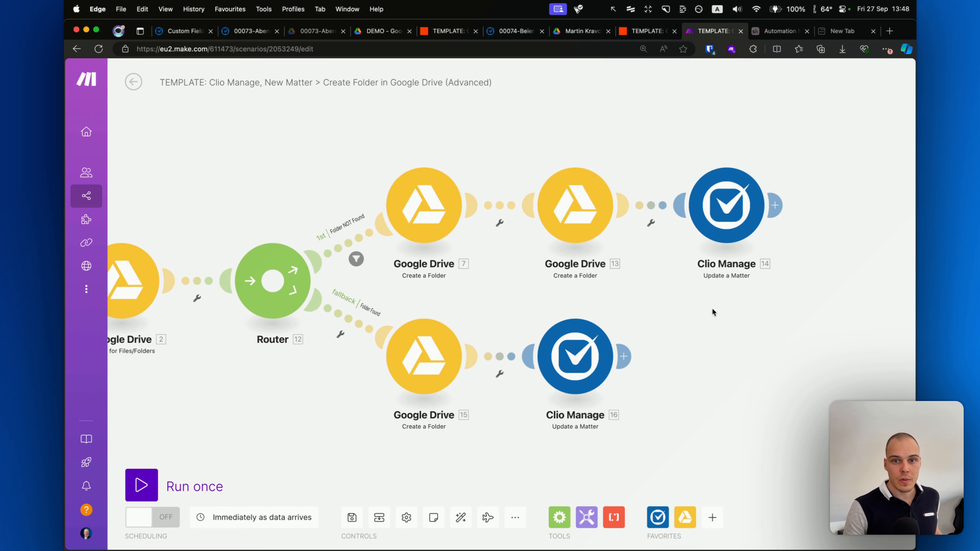
left_click_drag(711, 308, 585, 311)
left_click(482, 229)
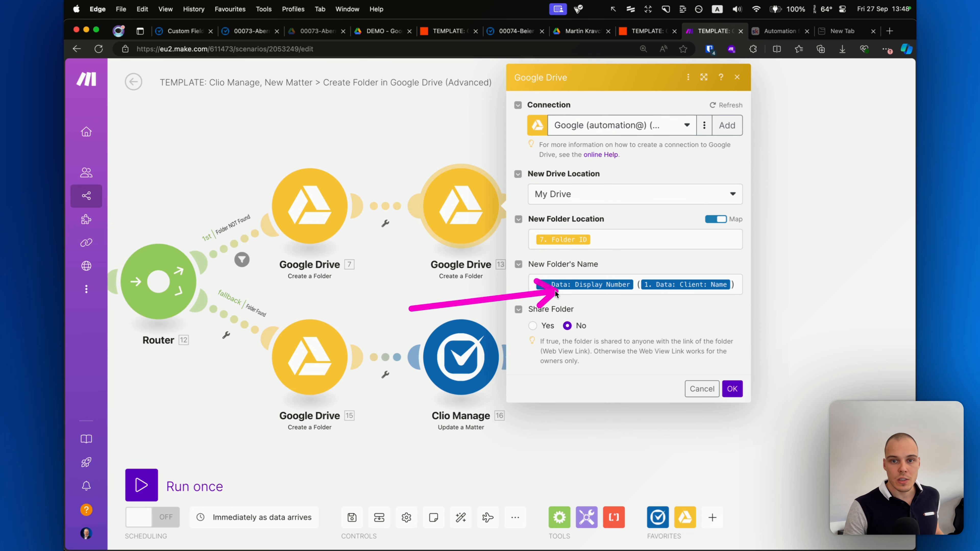
left_click_drag(639, 284, 509, 287)
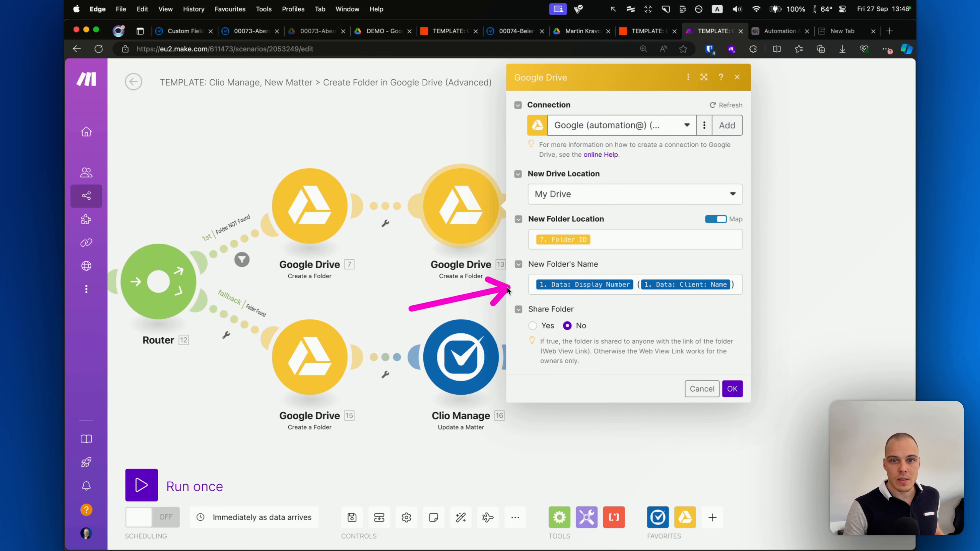
left_click(436, 266)
- Examine the Matter ID, Web View Link value and Custom Field ID formula in the Folder NOT Found route's Update a Matter module
left_click(609, 224)
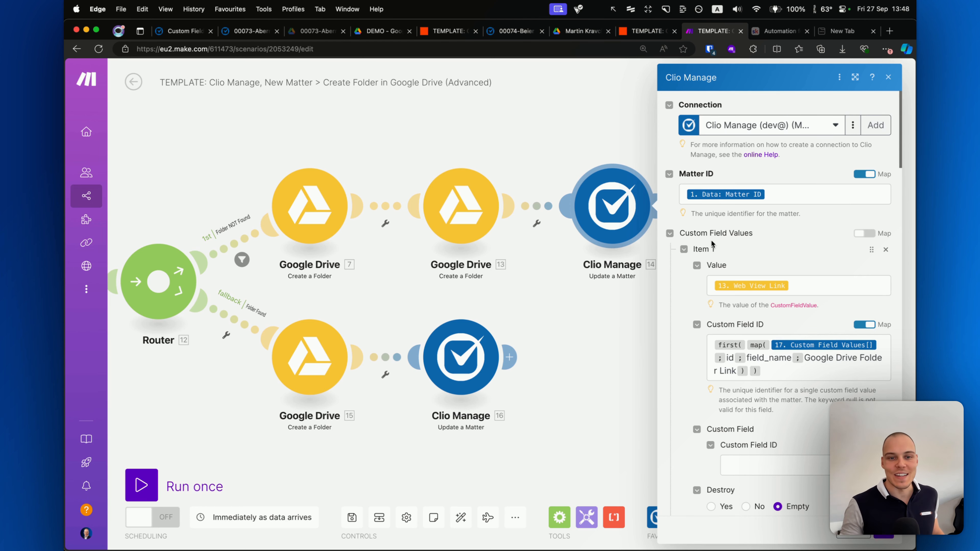
right_click(613, 293)
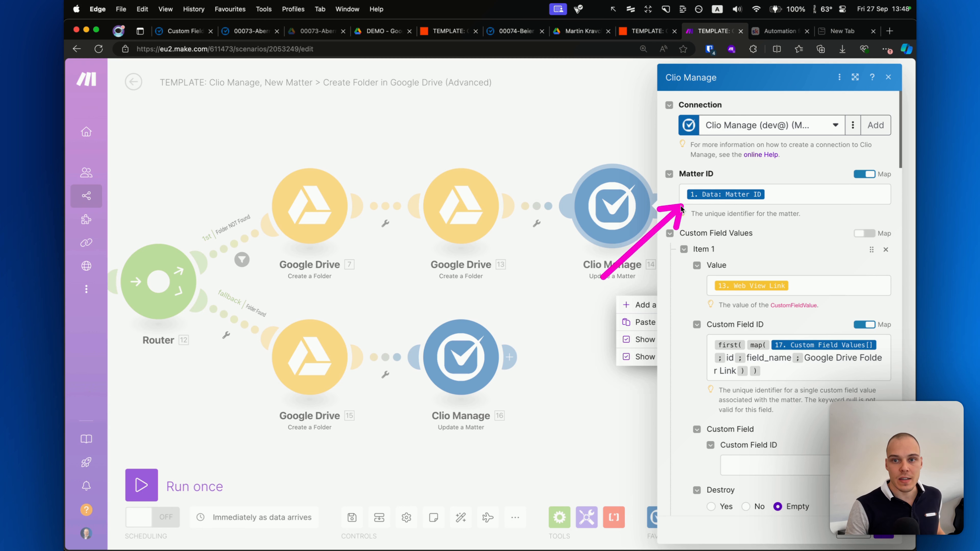
scroll(792, 221, "down", 3)
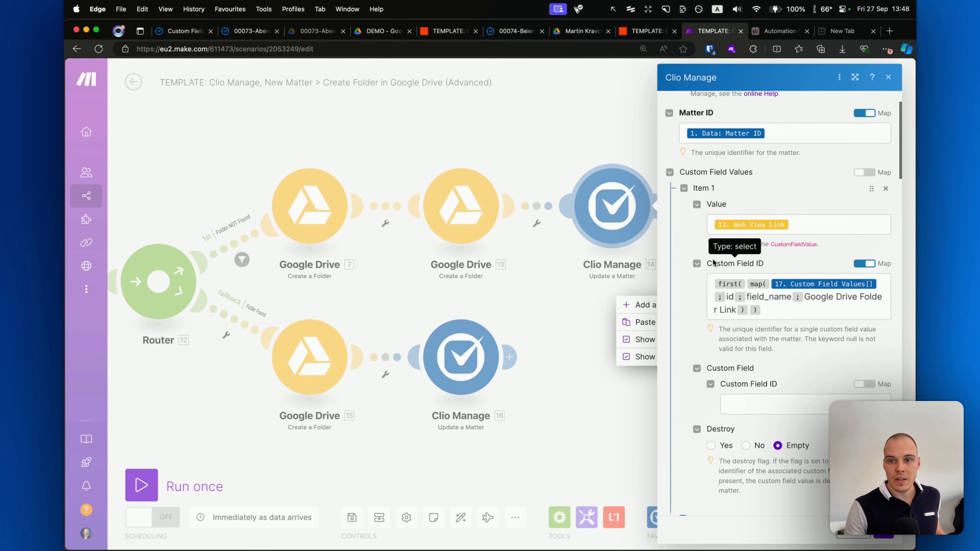
scroll(777, 292, "down", 2)
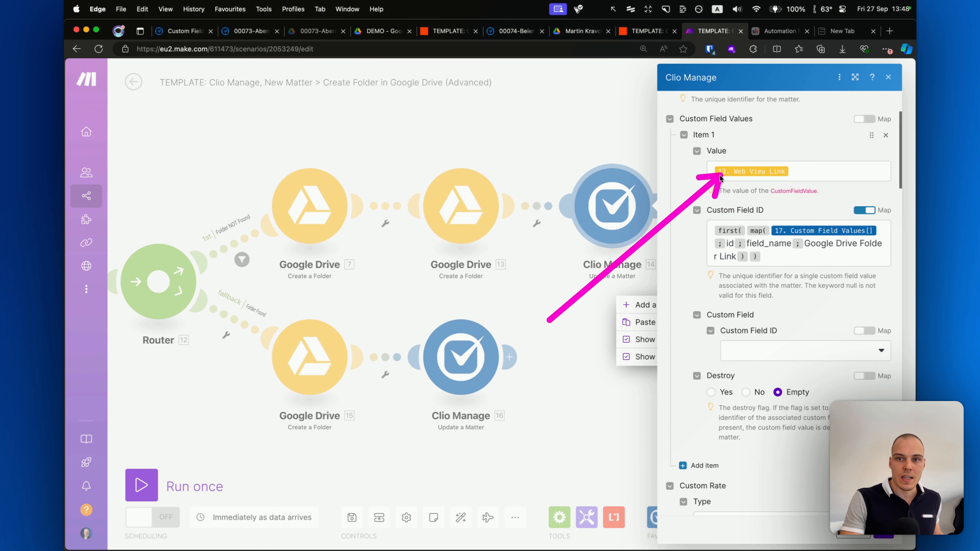
scroll(687, 276, "down", 10)
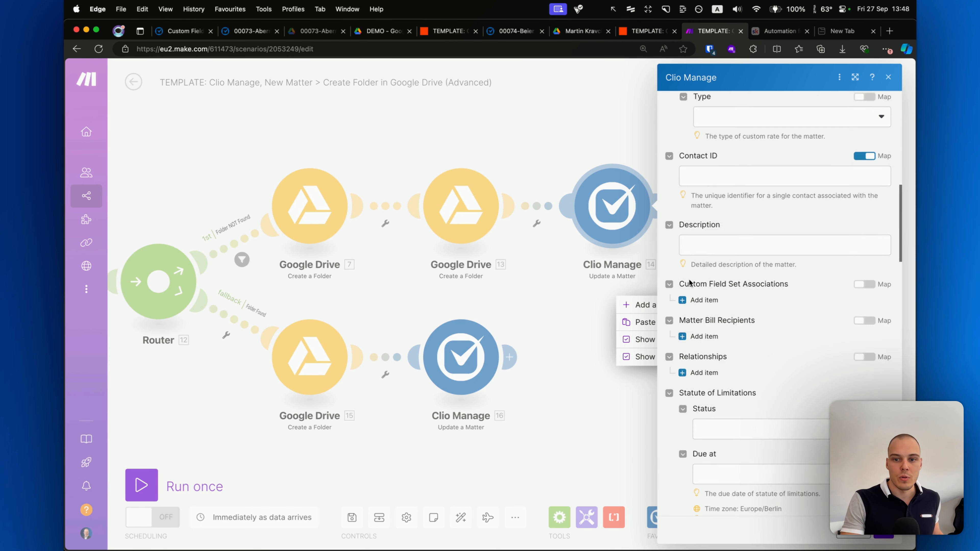
scroll(809, 398, "up", 10)
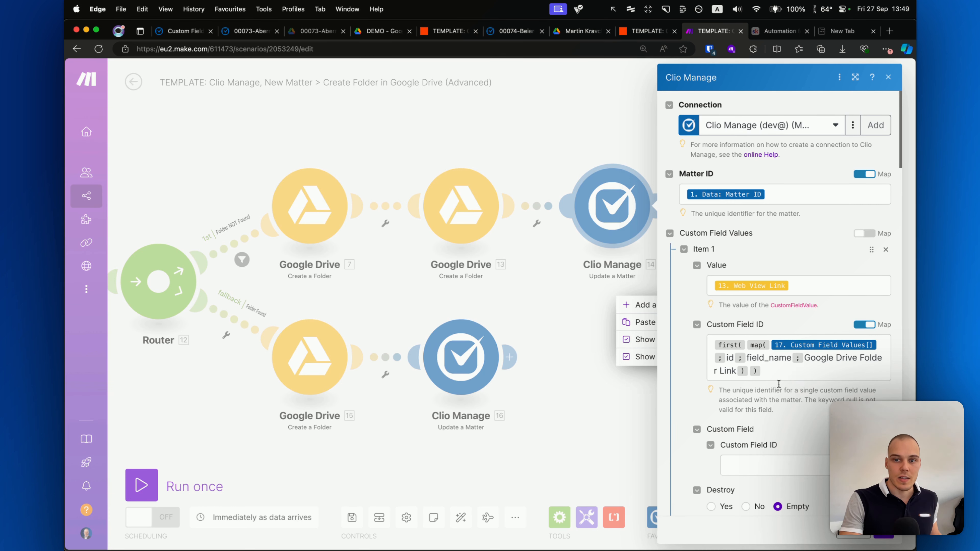
left_click(556, 380)
- Review the Folder Found fallback filter and the settings of the modules on that route
left_click_drag(557, 386, 714, 319)
left_click(386, 253)
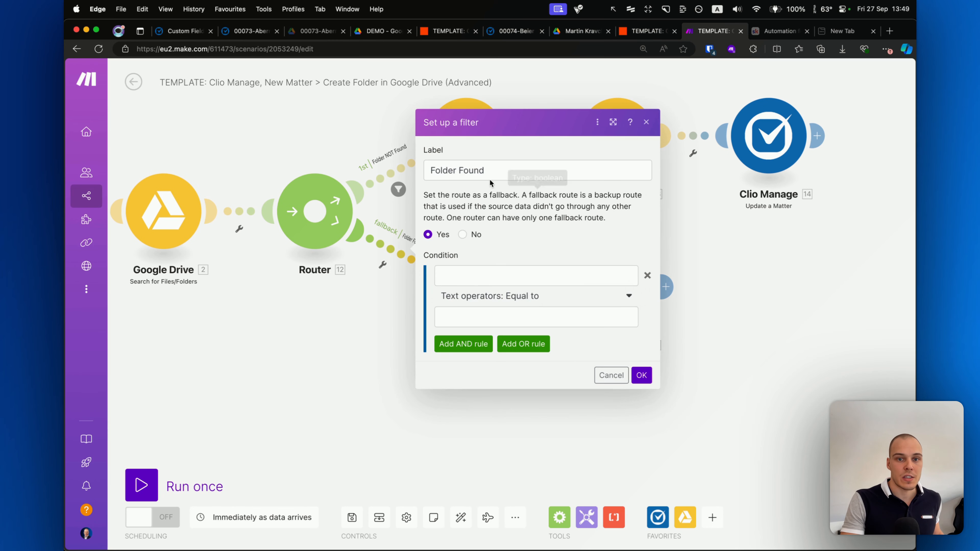
left_click(376, 258)
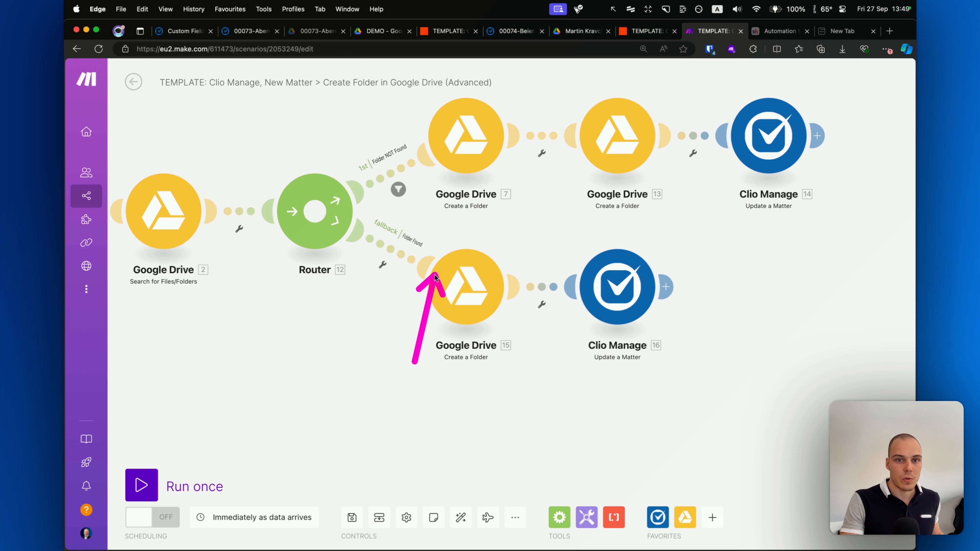
left_click(450, 303)
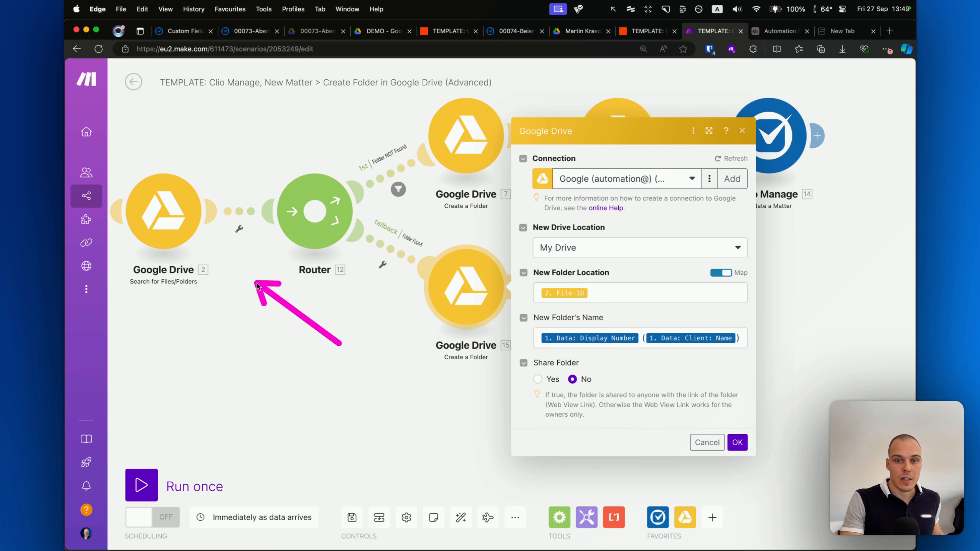
left_click(693, 442)
left_click(612, 310)
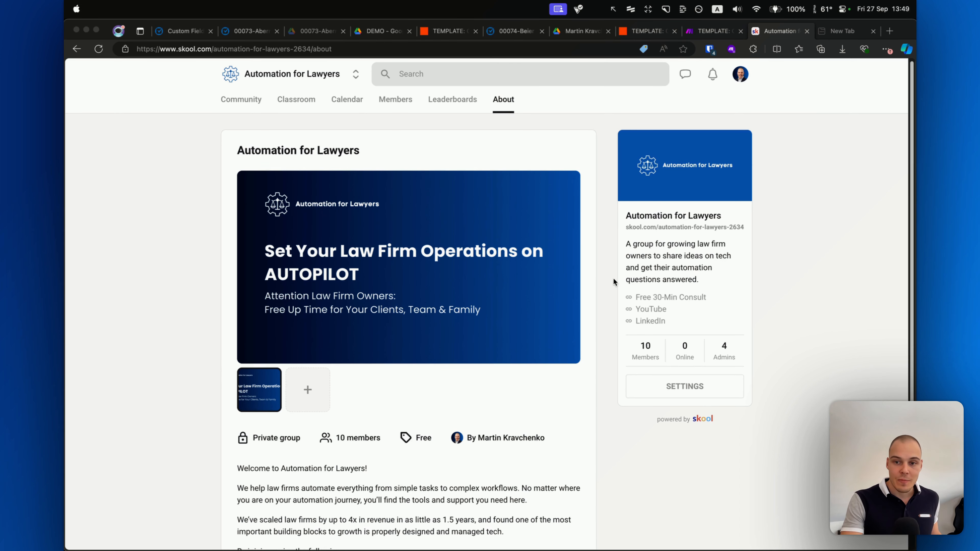
- In the Automation for Lawyers group on Skool, look over the About page and browse the Community posts
scroll(611, 271, "down", 3)
scroll(423, 210, "up", 3)
left_click(234, 91)
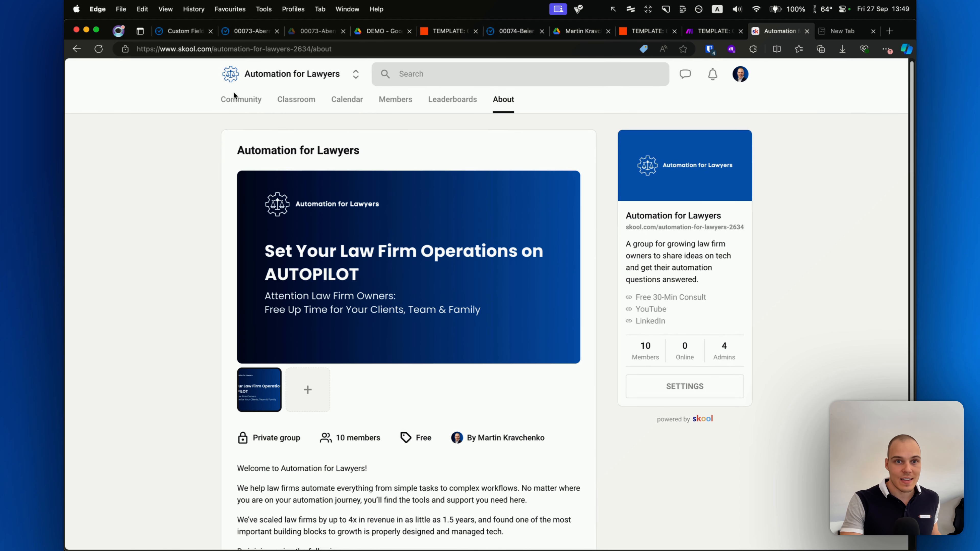
scroll(262, 191, "down", 10)
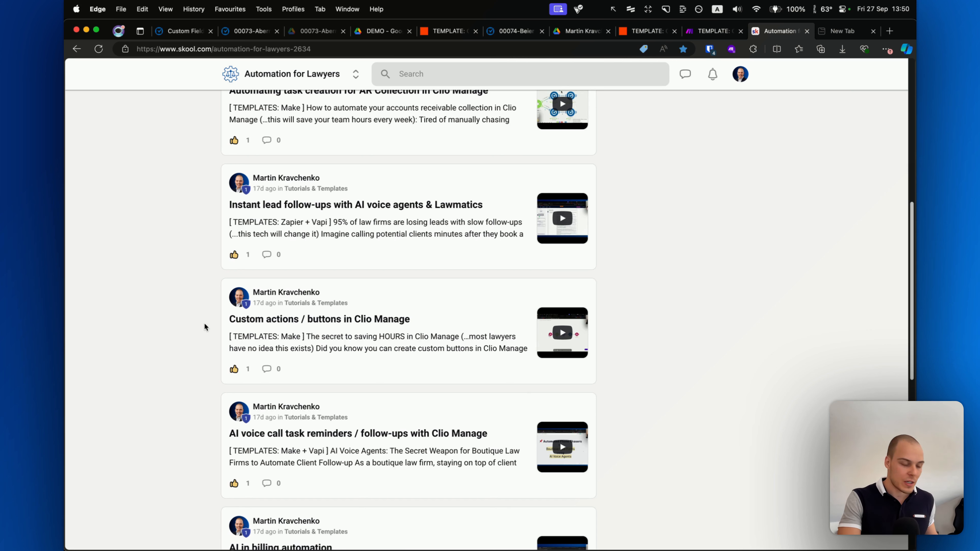
scroll(187, 297, "up", 10)
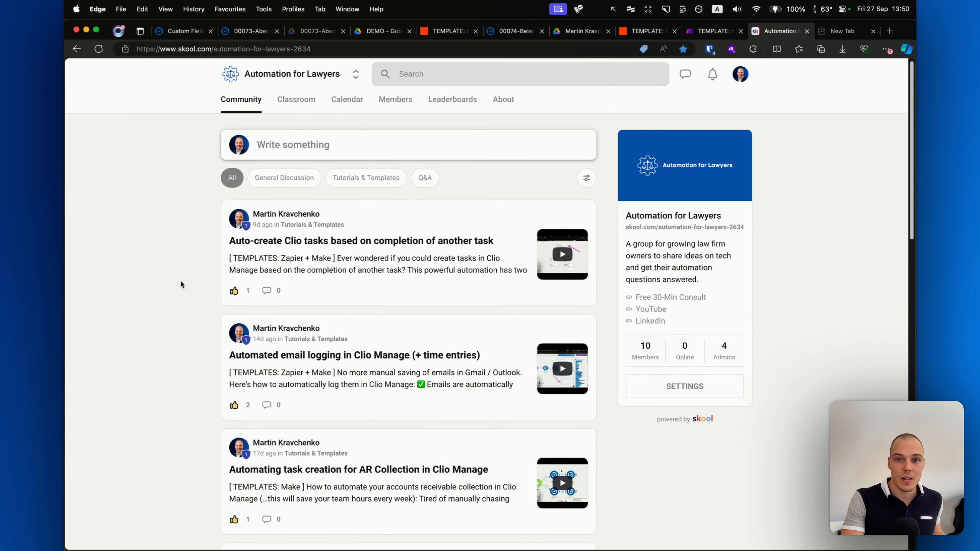